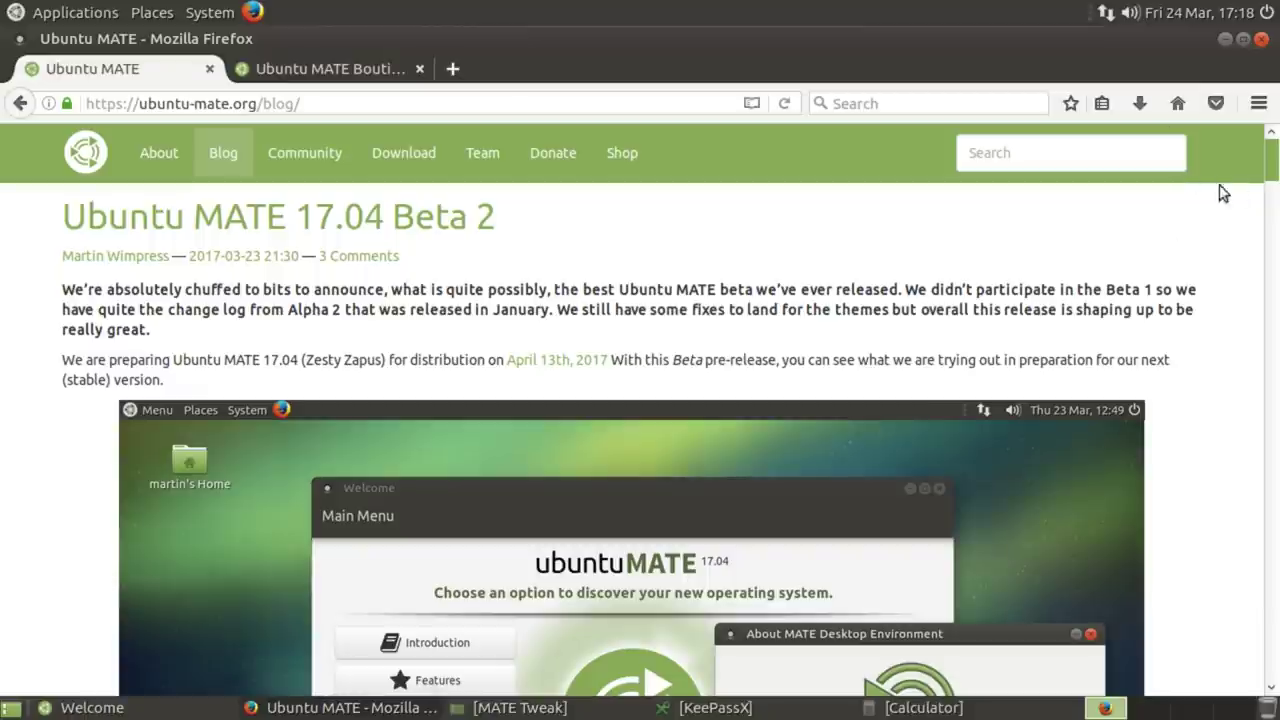
# Read the Ubuntu MATE 17.04 Beta 2 blog post down to the list of changes since Alpha 2
pyautogui.moveTo(1268, 172)
pyautogui.mouseDown()
pyautogui.moveTo(1263, 200)
pyautogui.moveTo(1262, 184)
pyautogui.mouseUp()
pyautogui.scroll(5, 708, 287)
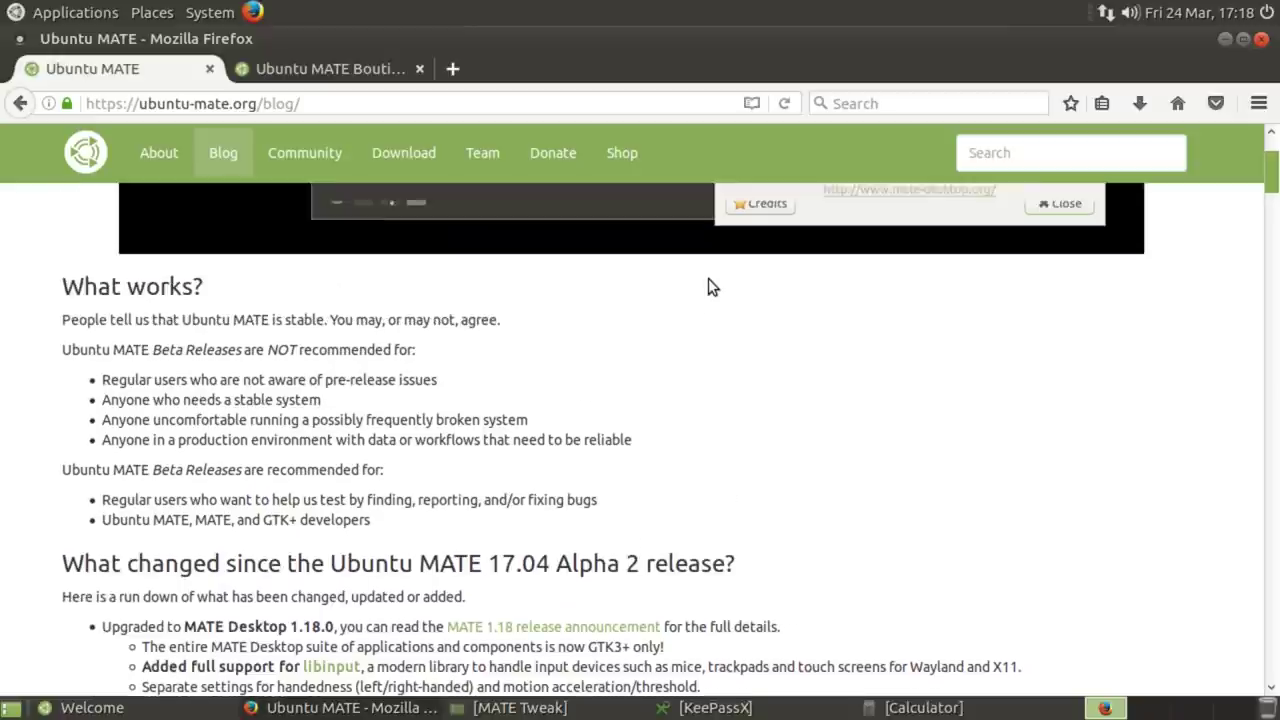
pyautogui.scroll(-5, 708, 287)
pyautogui.scroll(-6, 708, 287)
pyautogui.scroll(3, 708, 287)
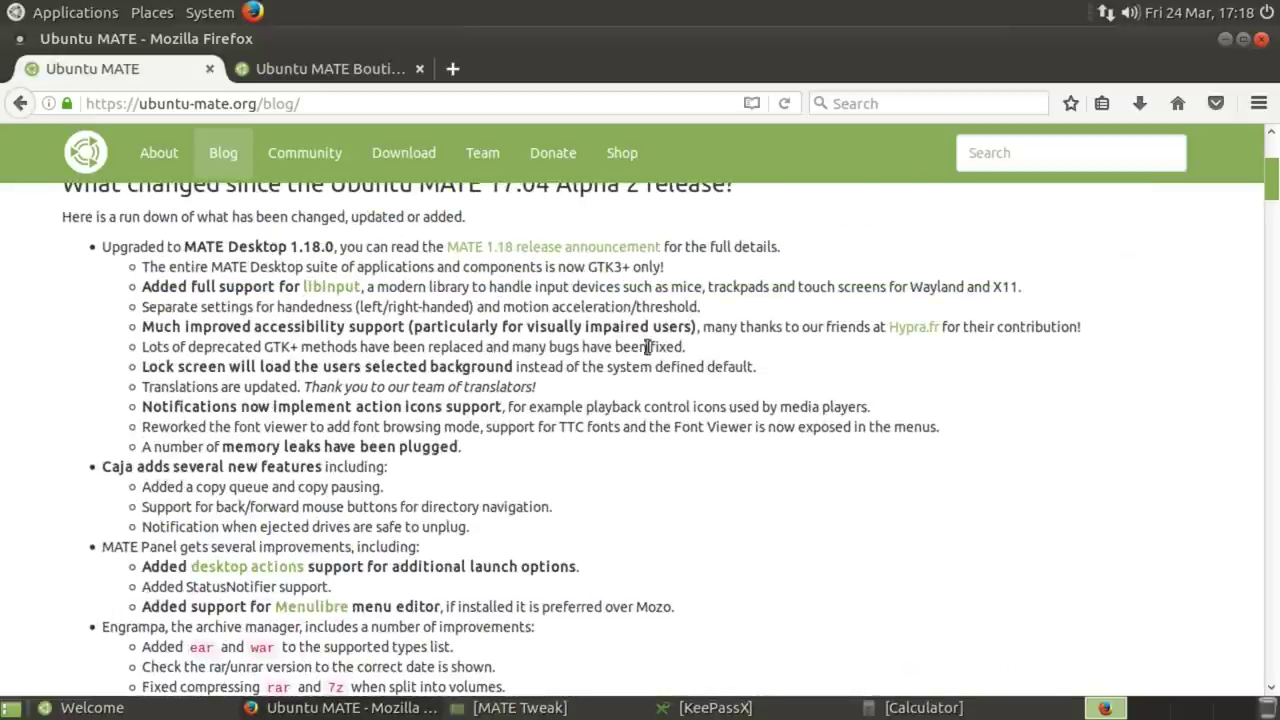
# Switch to the Calculator and view its About information
pyautogui.click(921, 708)
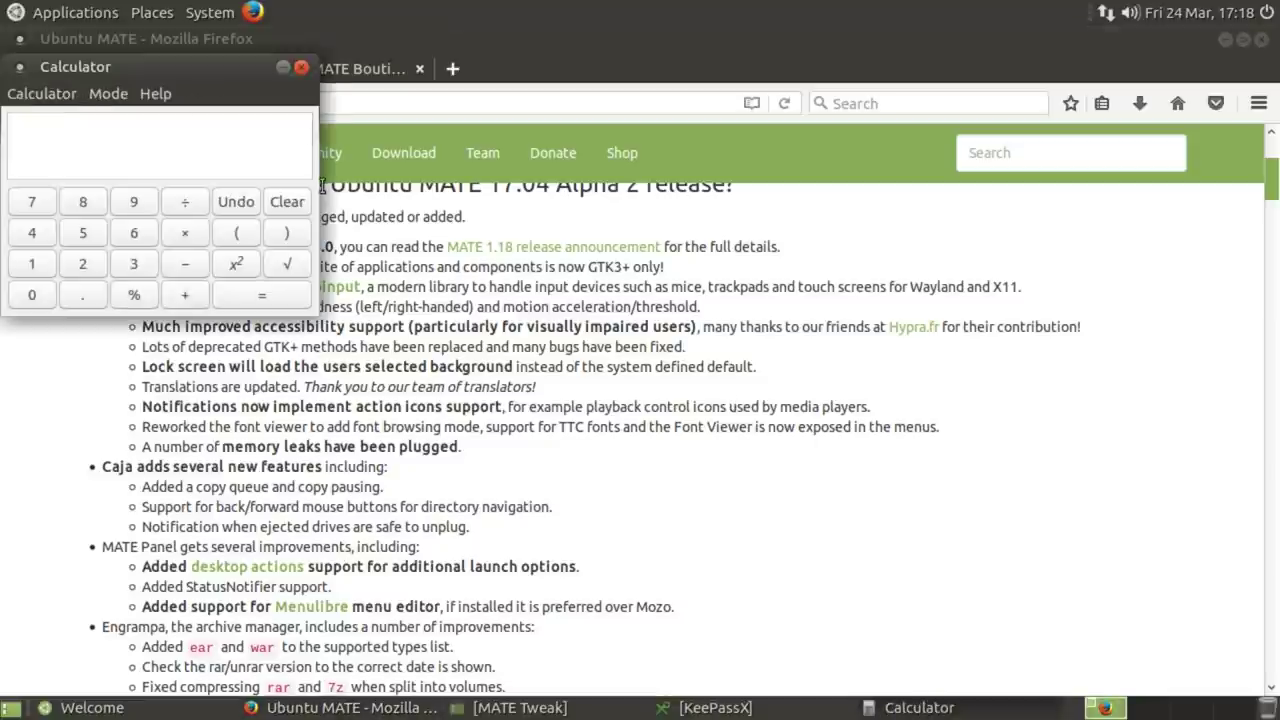
pyautogui.moveTo(87, 62); pyautogui.dragTo(824, 93)
pyautogui.click(240, 122)
pyautogui.click(257, 167)
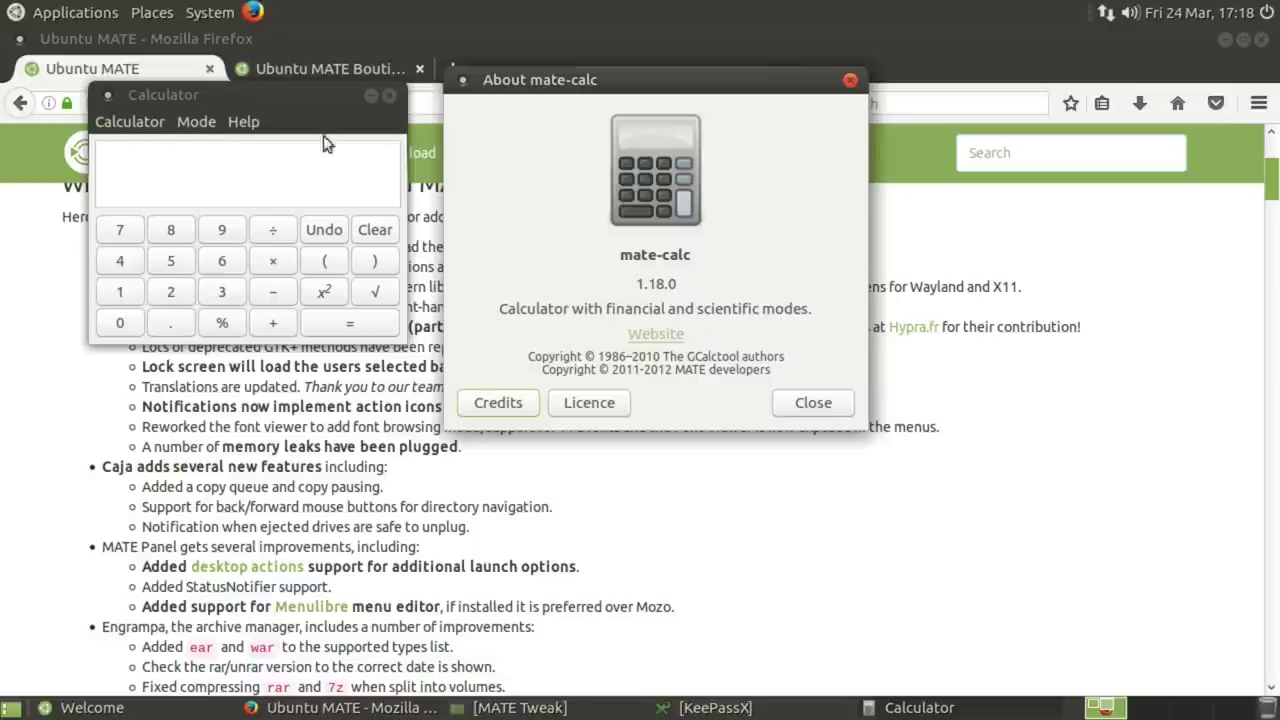
pyautogui.click(809, 409)
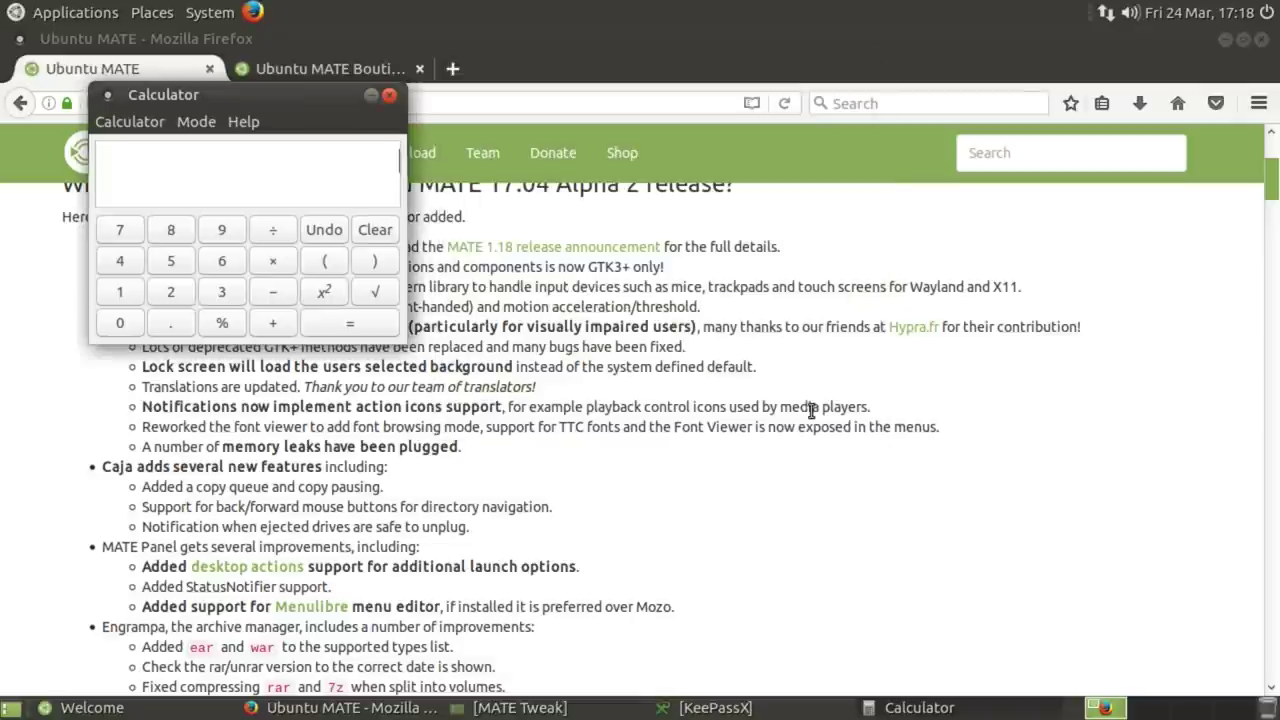
# Show the Calculator's Advanced, Financial and Programming modes in turn and return it to Basic mode
pyautogui.click(196, 121)
pyautogui.moveTo(232, 122)
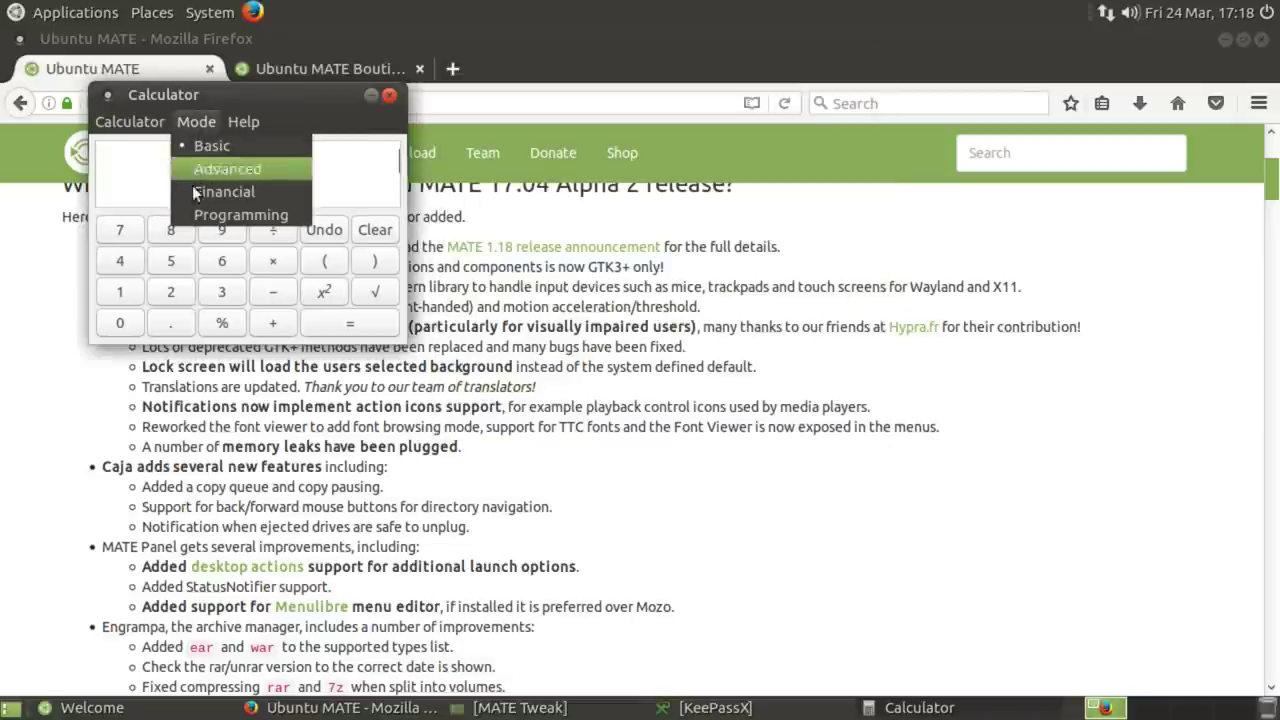
pyautogui.click(202, 169)
pyautogui.click(196, 121)
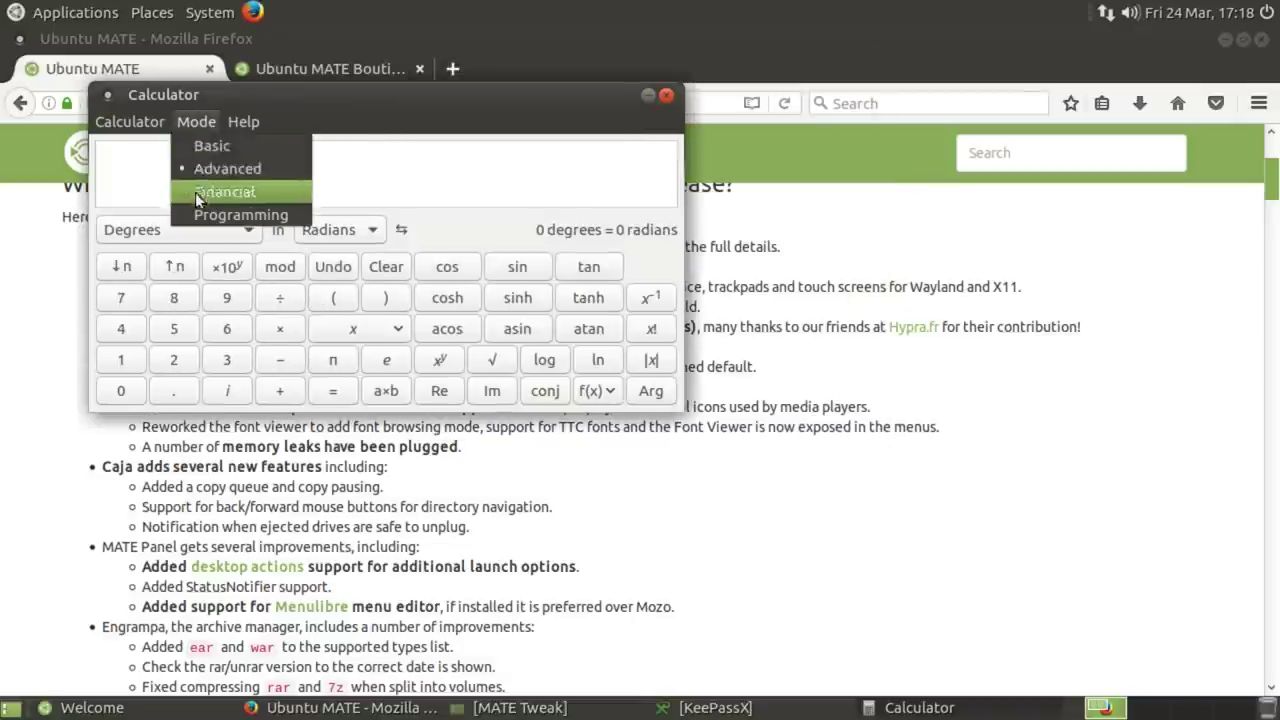
pyautogui.click(196, 192)
pyautogui.click(200, 122)
pyautogui.click(196, 215)
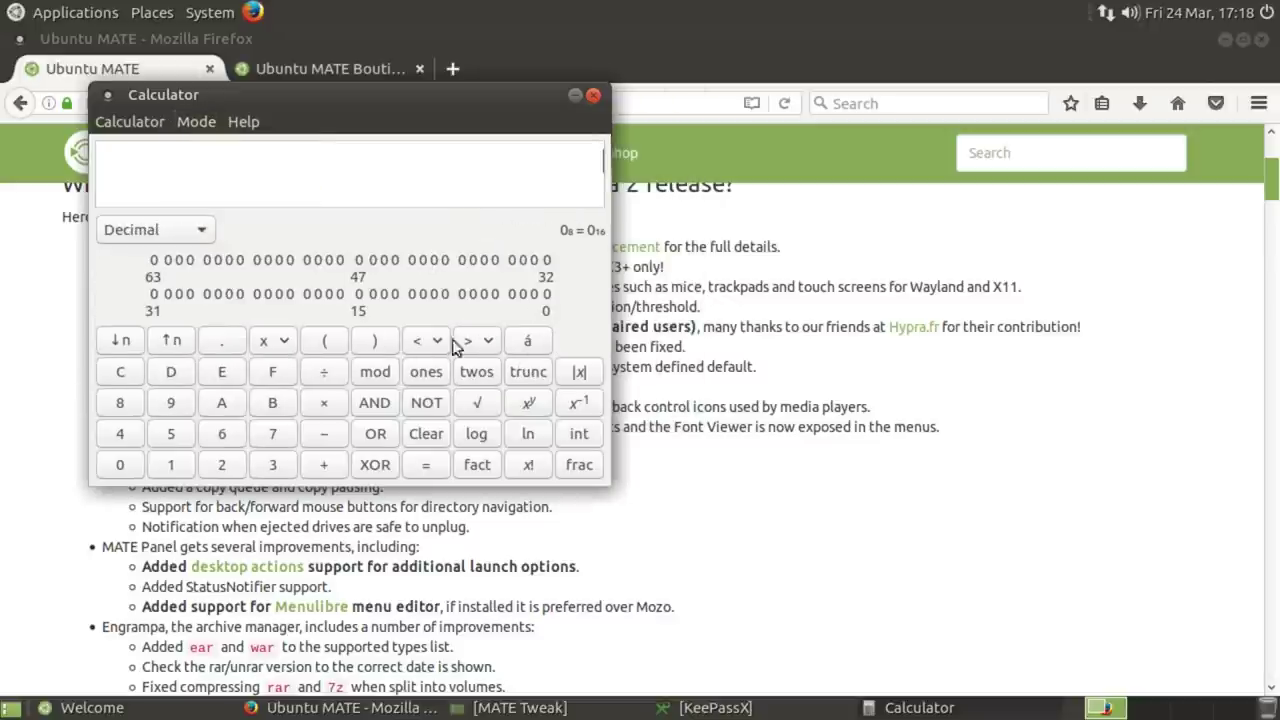
pyautogui.click(196, 122)
pyautogui.click(199, 146)
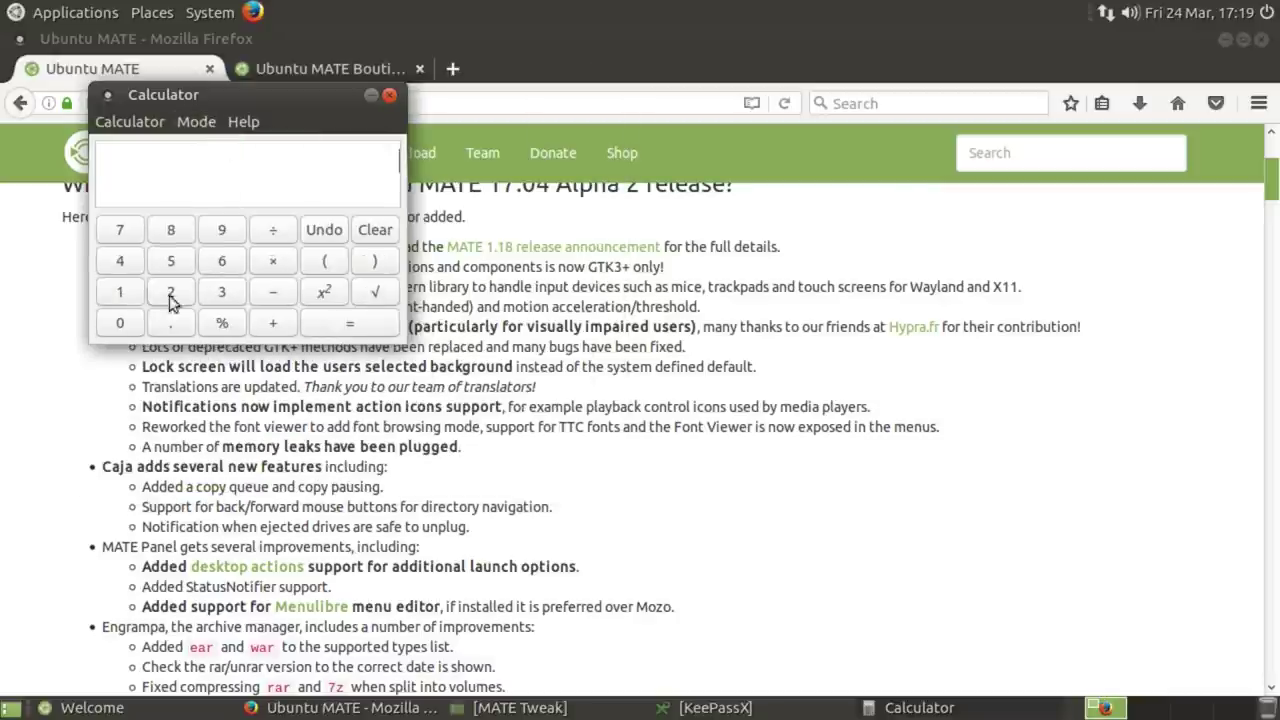
# Calculate the square root of −1 in the Calculator and minimise its window
pyautogui.click(370, 291)
pyautogui.click(122, 291)
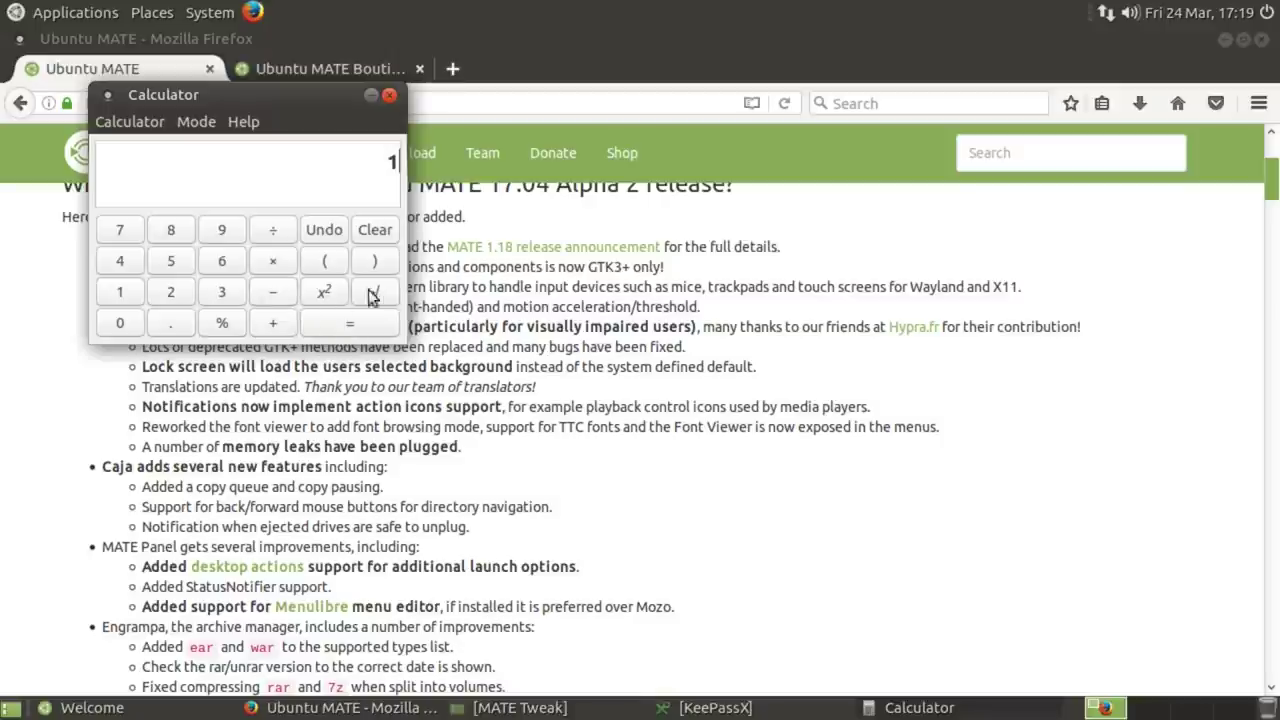
pyautogui.click(388, 236)
pyautogui.click(386, 298)
pyautogui.click(266, 294)
pyautogui.click(122, 295)
pyautogui.click(352, 324)
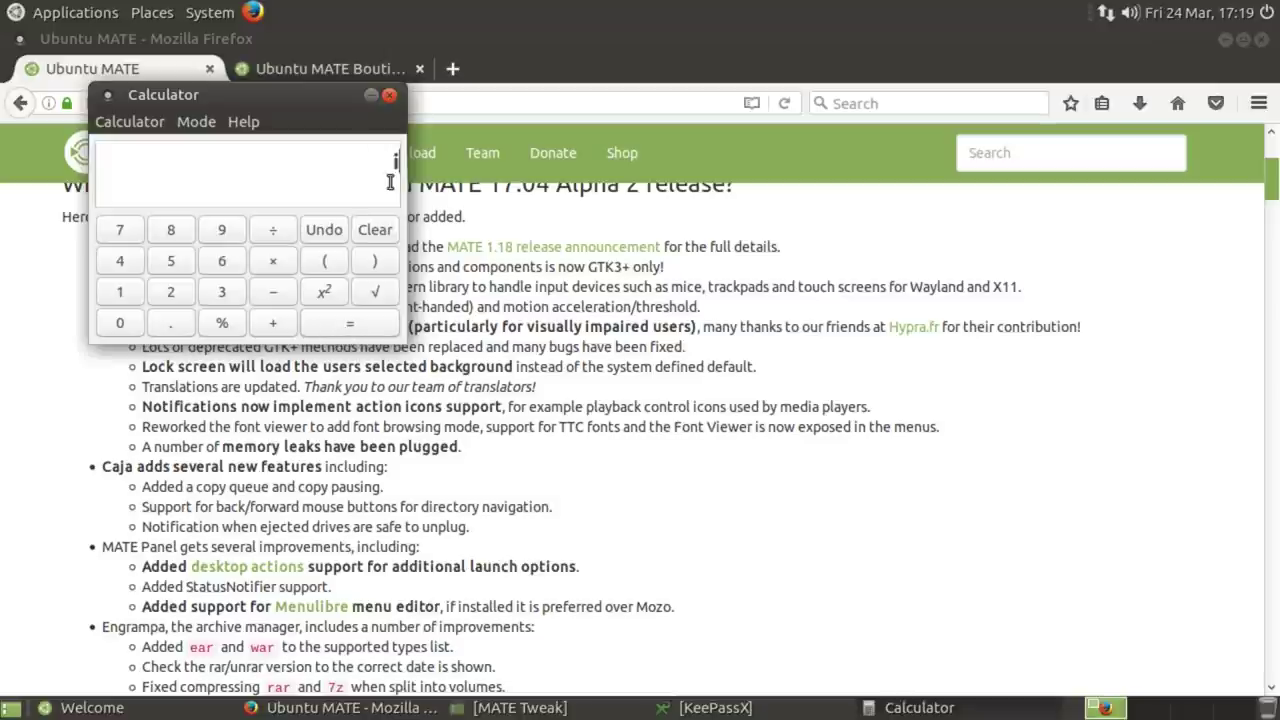
pyautogui.moveTo(253, 94); pyautogui.dragTo(249, 149)
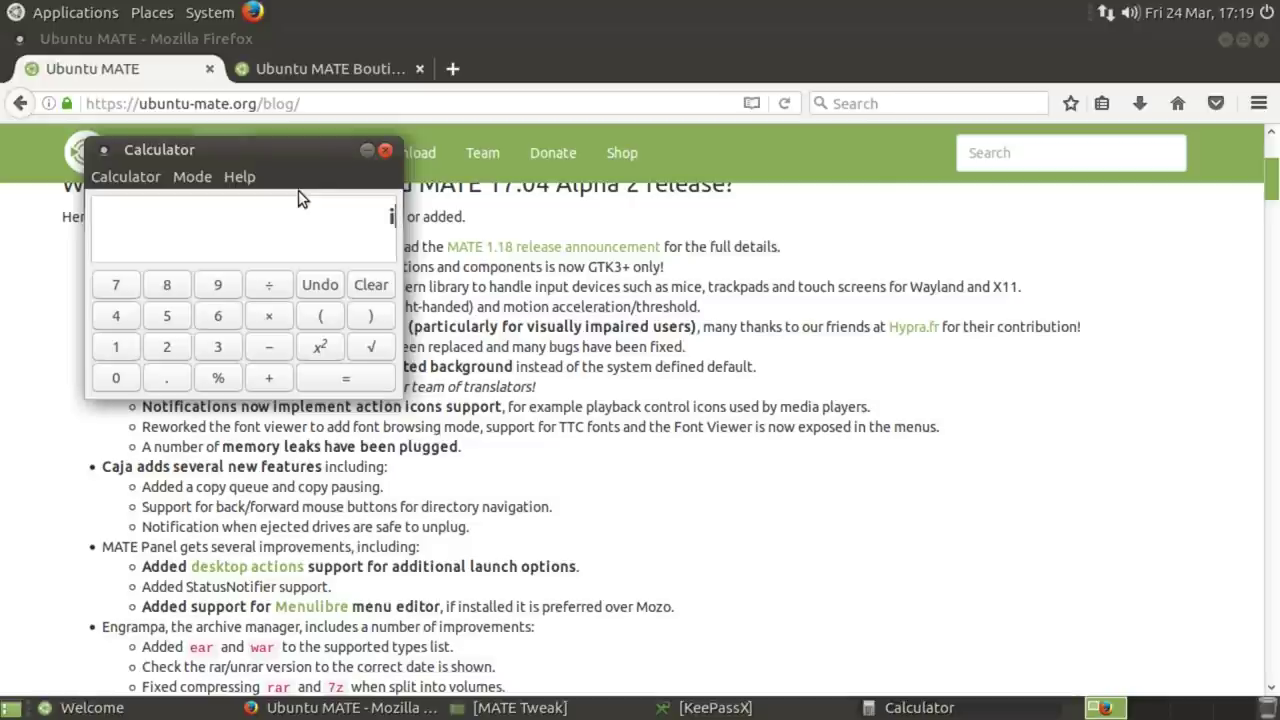
pyautogui.click(367, 151)
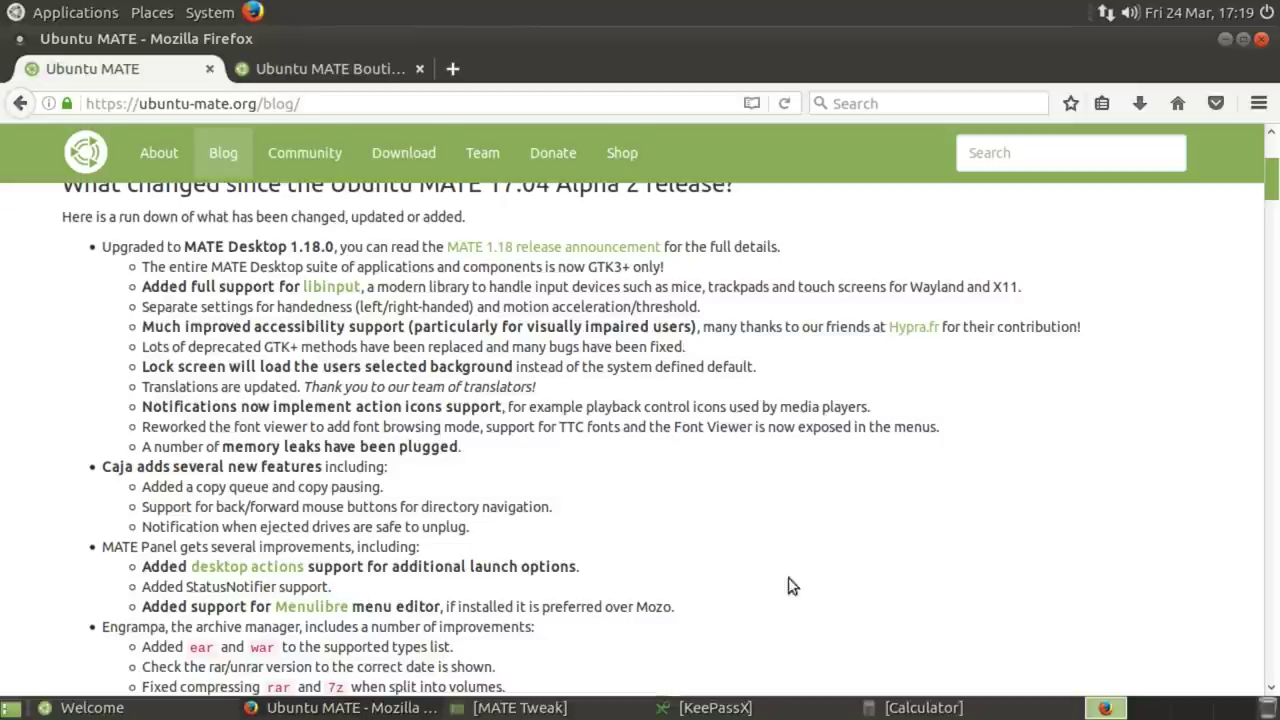
# Switch to KeePassX to view its About information, and quit the program
pyautogui.click(740, 706)
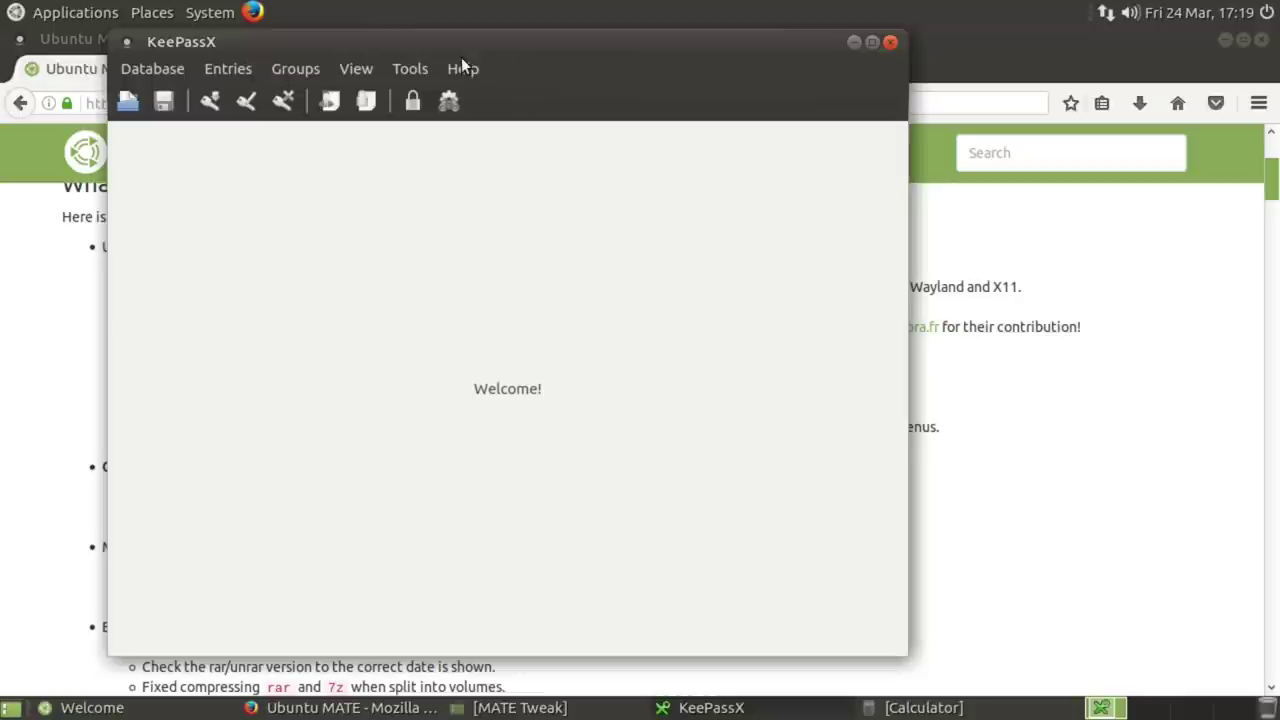
pyautogui.click(462, 68)
pyautogui.click(464, 91)
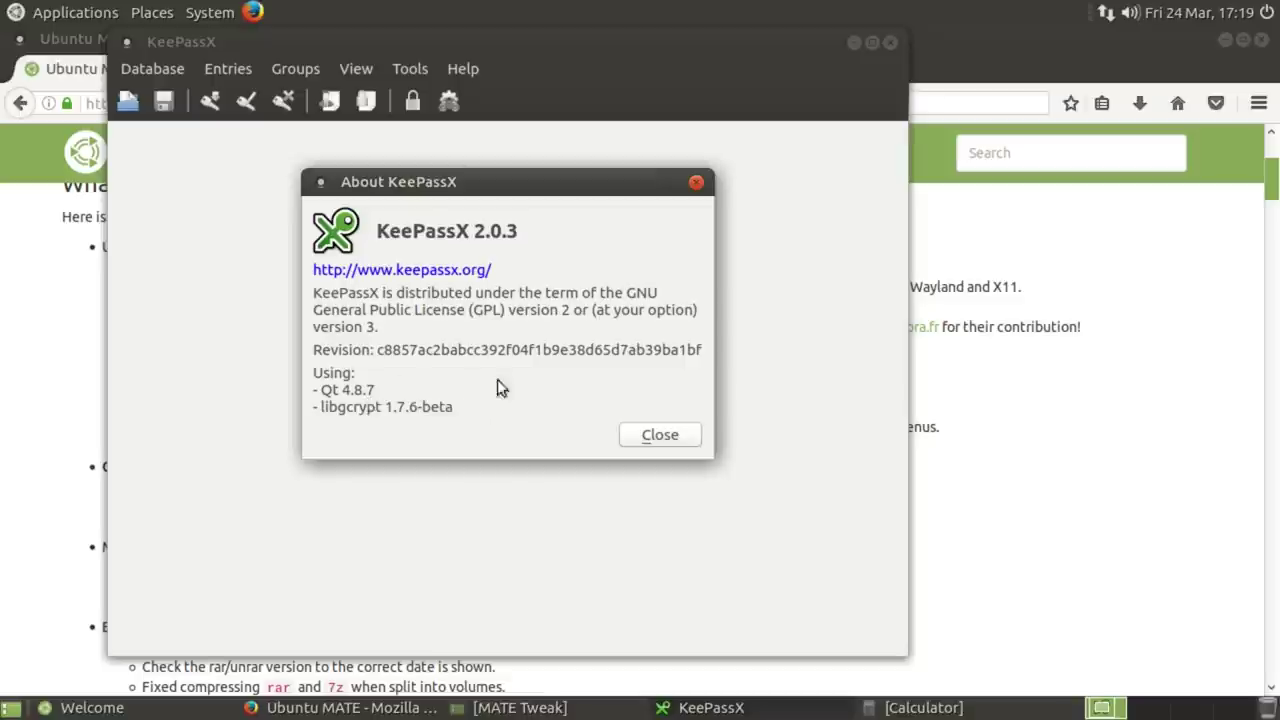
pyautogui.click(643, 440)
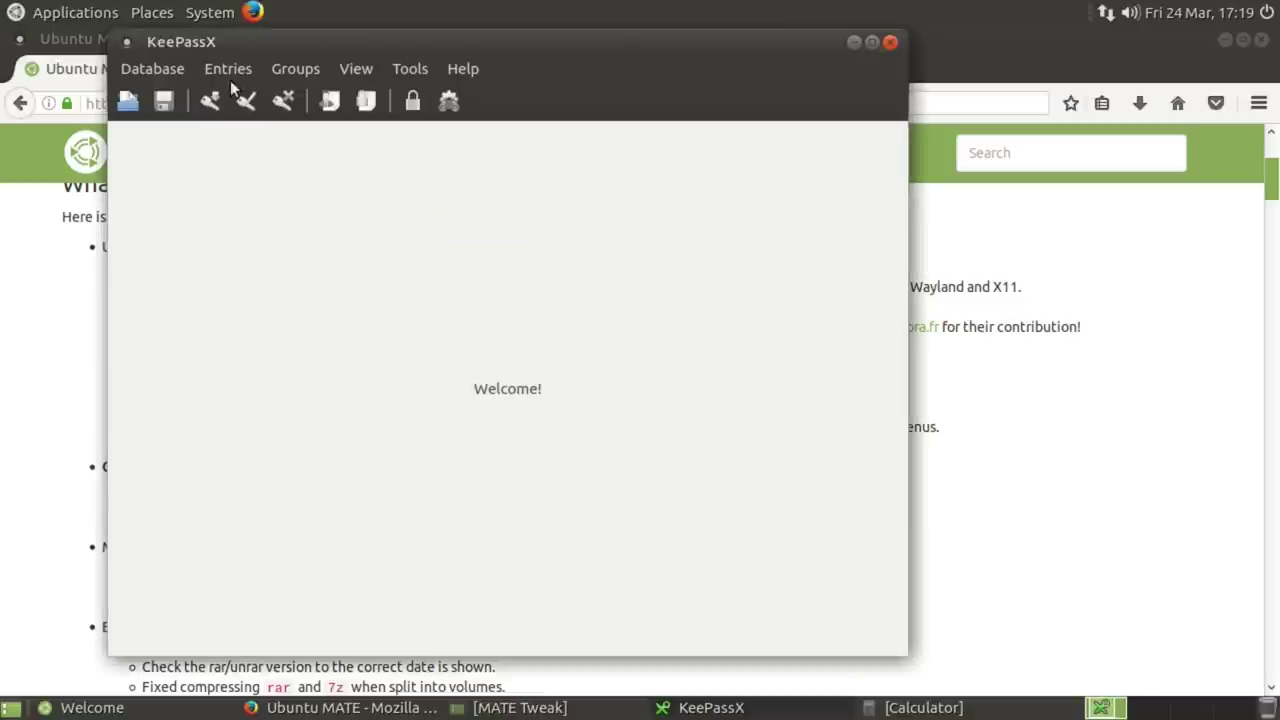
pyautogui.click(170, 66)
pyautogui.click(187, 368)
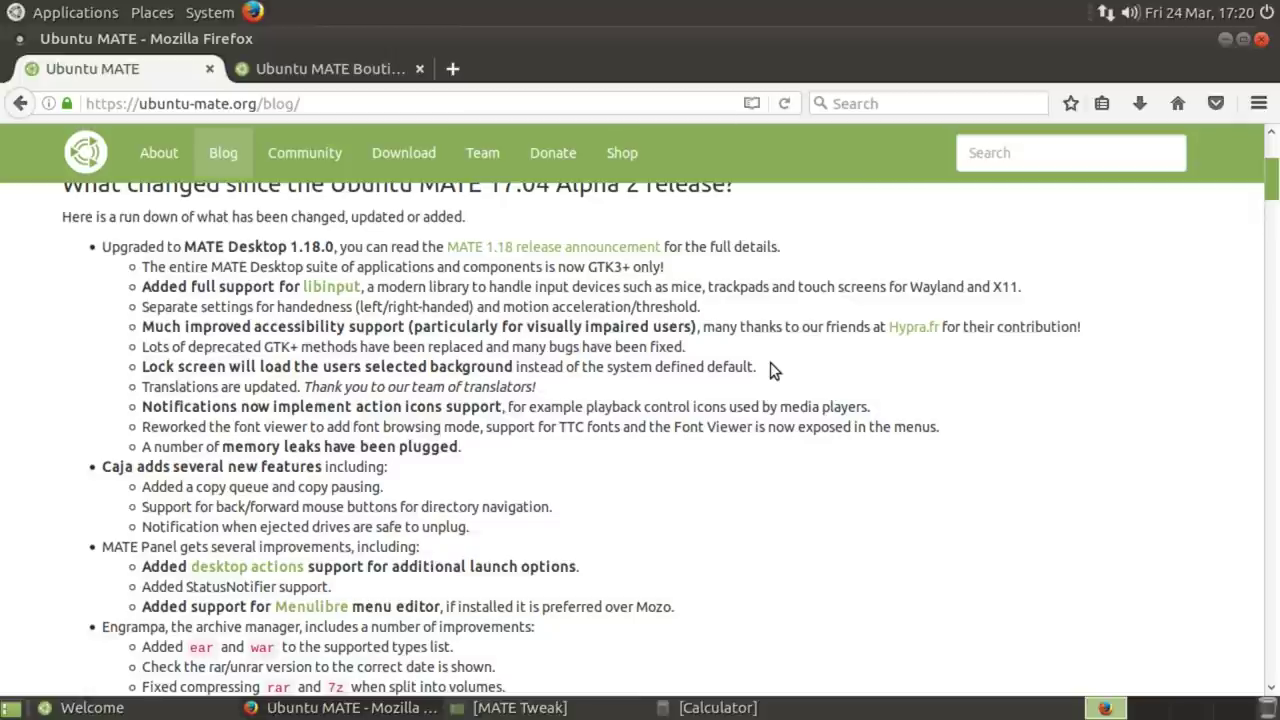
# Launch the Kdenlive video editor from the Sound & Video applications
pyautogui.click(210, 13)
pyautogui.moveTo(82, 14)
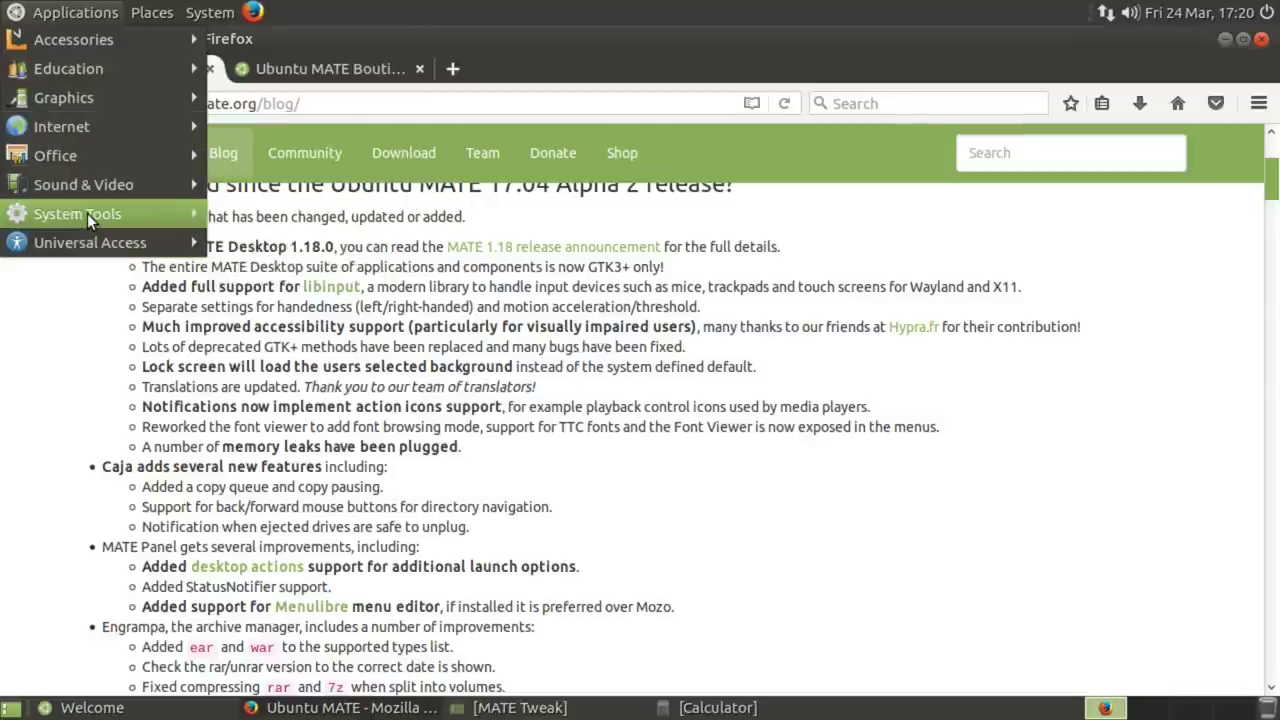
pyautogui.moveTo(87, 187)
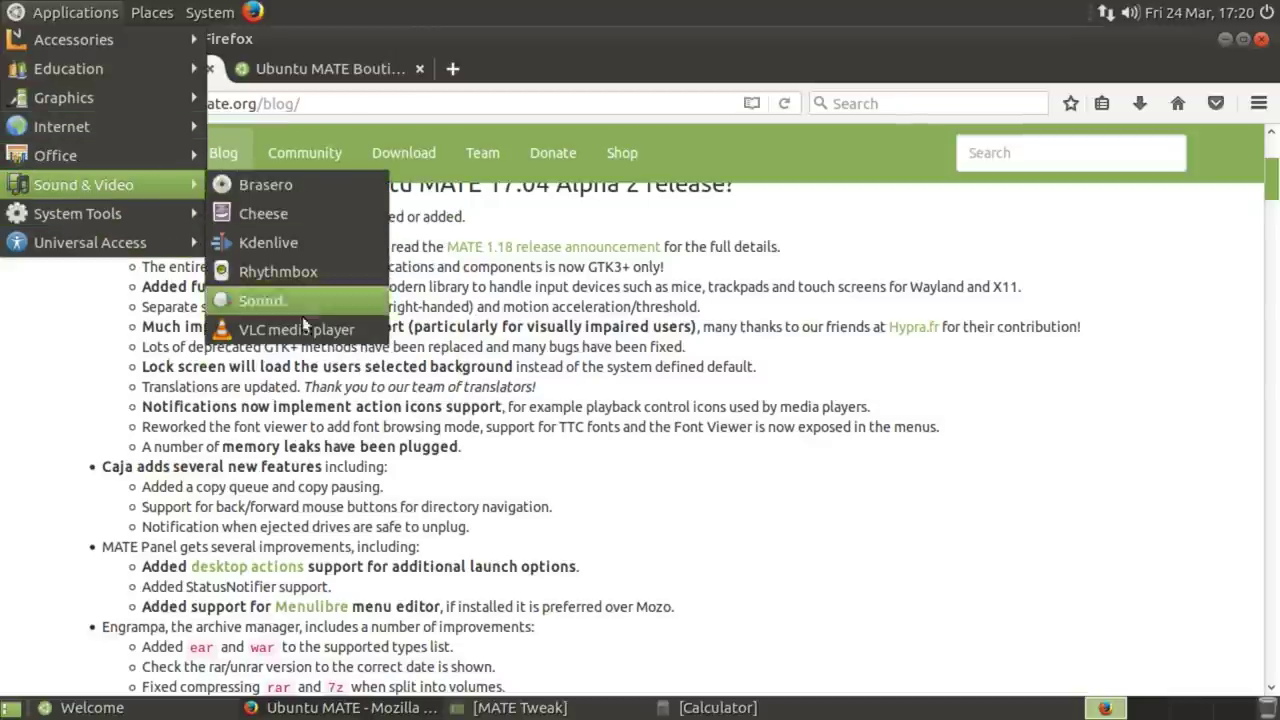
pyautogui.click(277, 243)
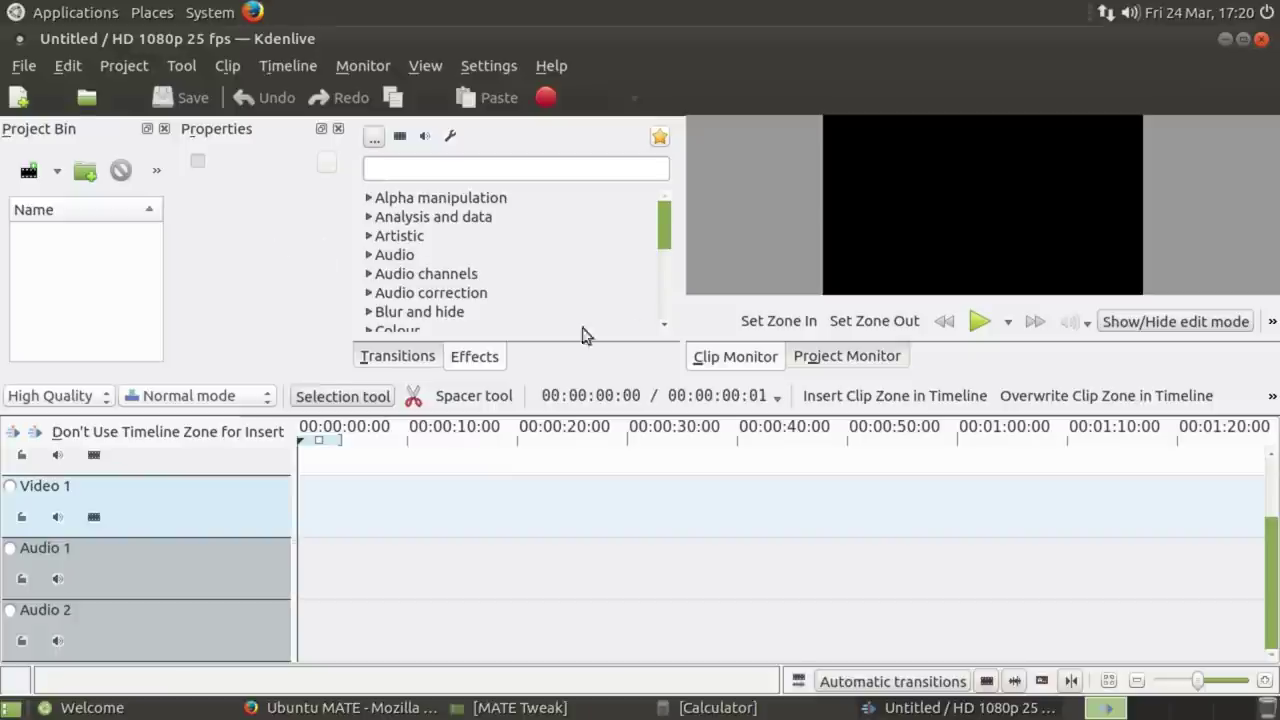
pyautogui.moveTo(666, 250); pyautogui.dragTo(672, 208)
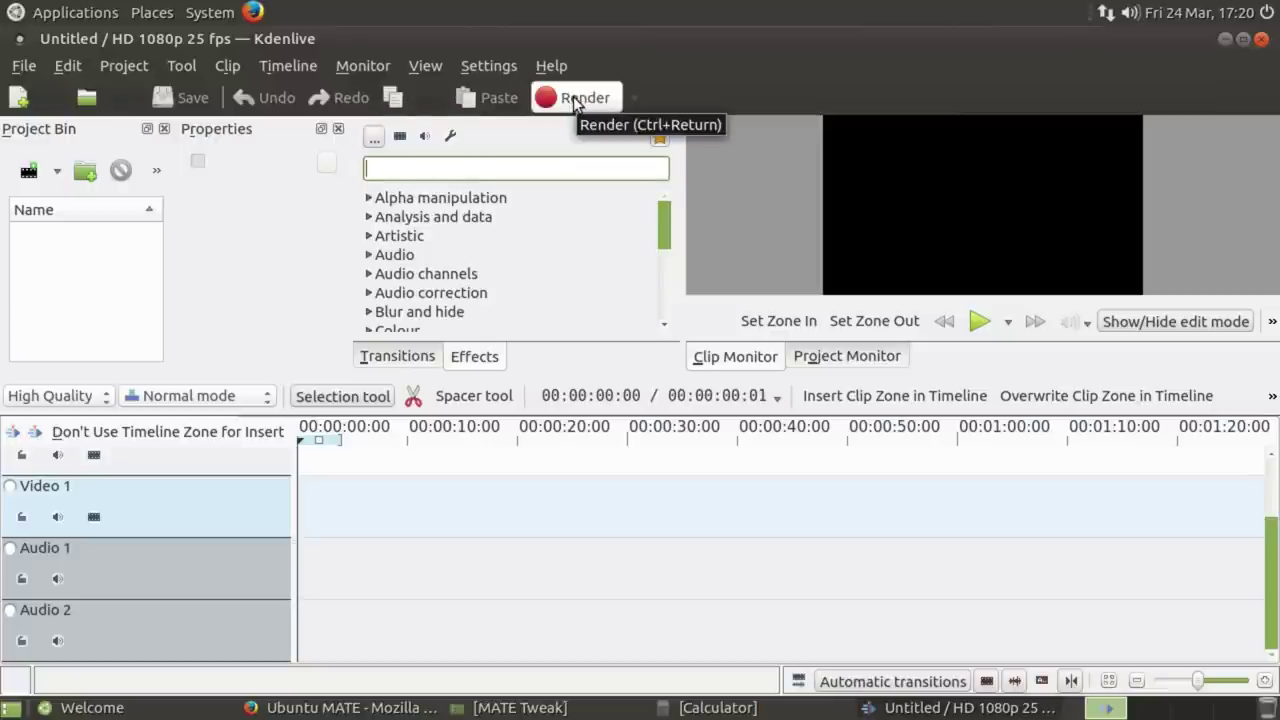
# Examine the theme and style options in Kdenlive's settings and close the editor
pyautogui.click(524, 64)
pyautogui.moveTo(494, 64)
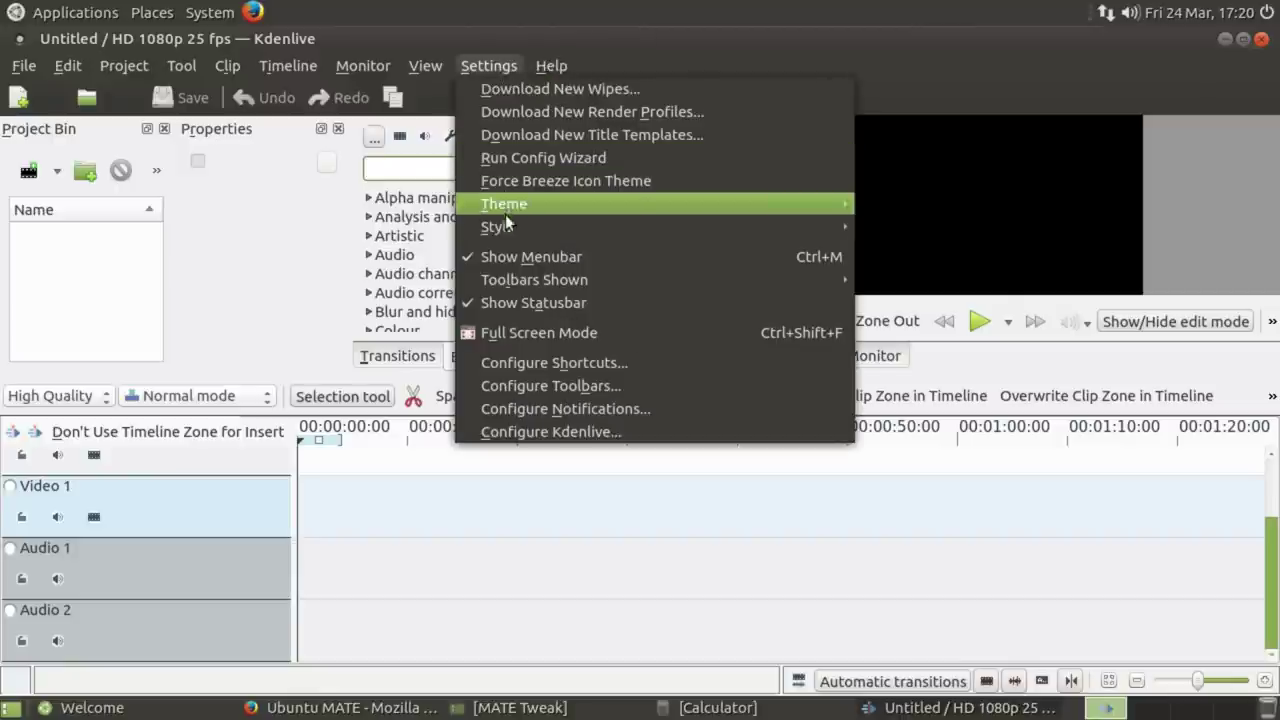
pyautogui.moveTo(506, 216)
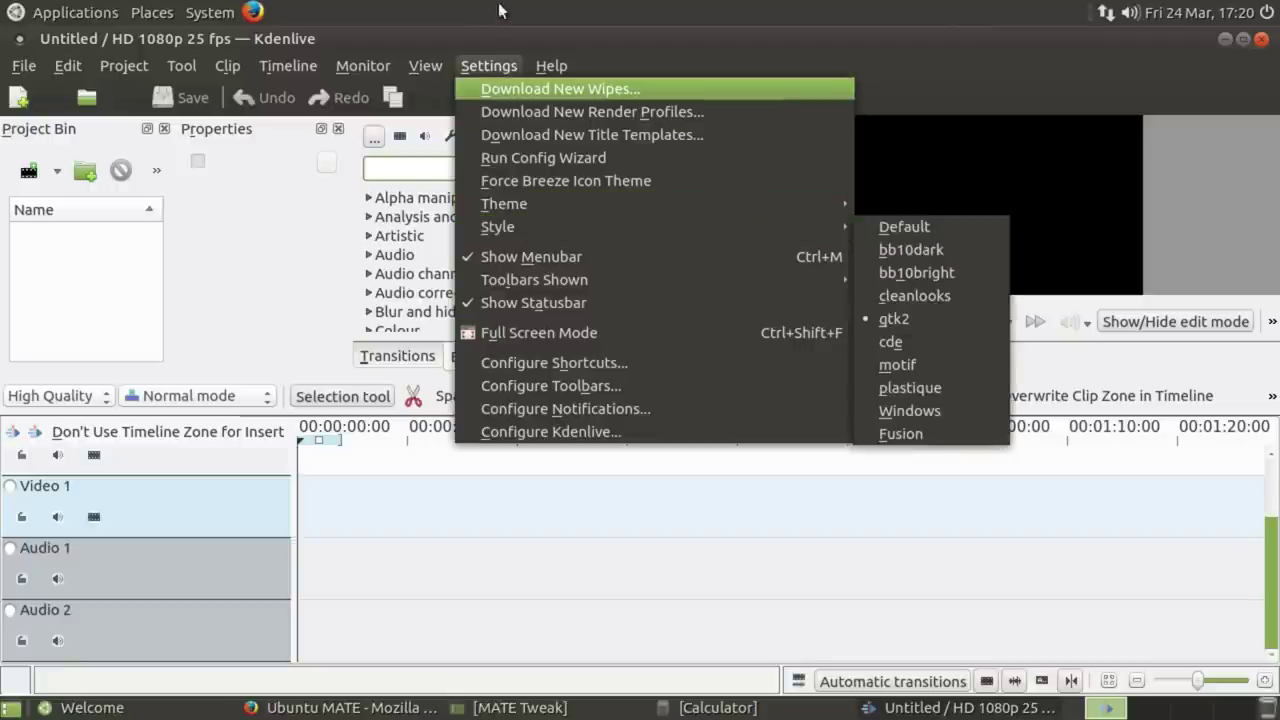
pyautogui.click(488, 66)
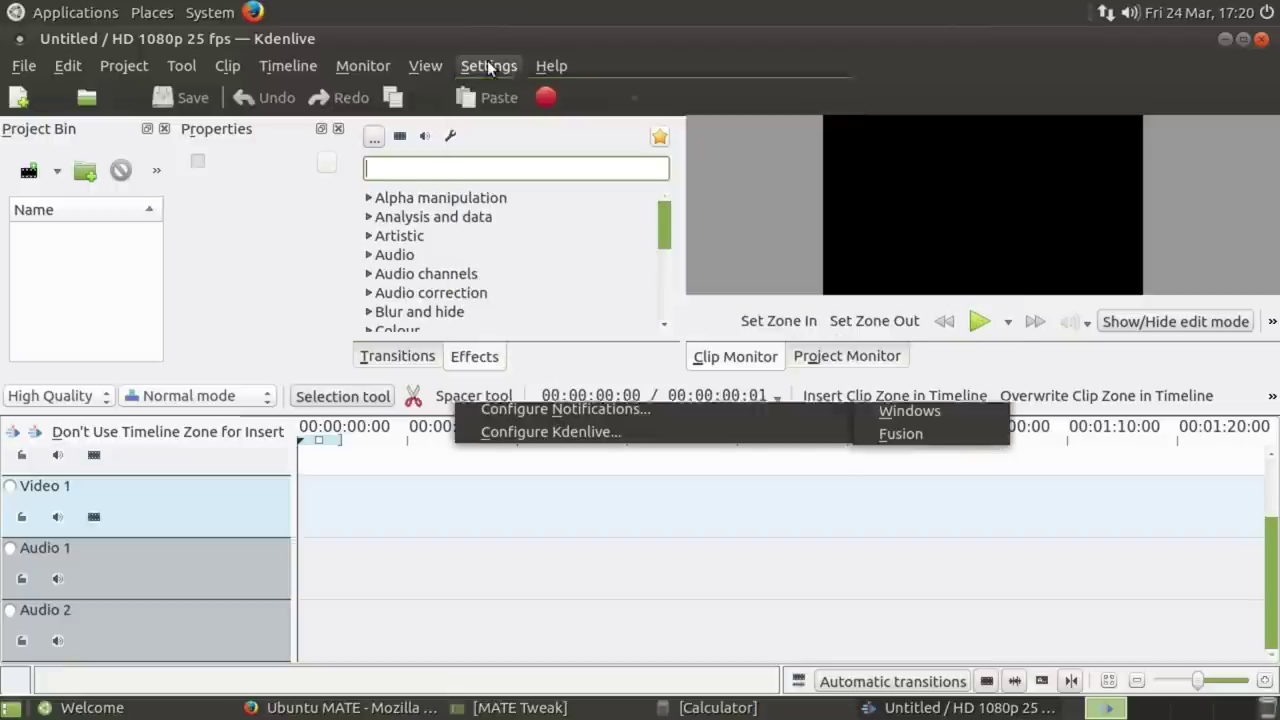
pyautogui.click(1262, 40)
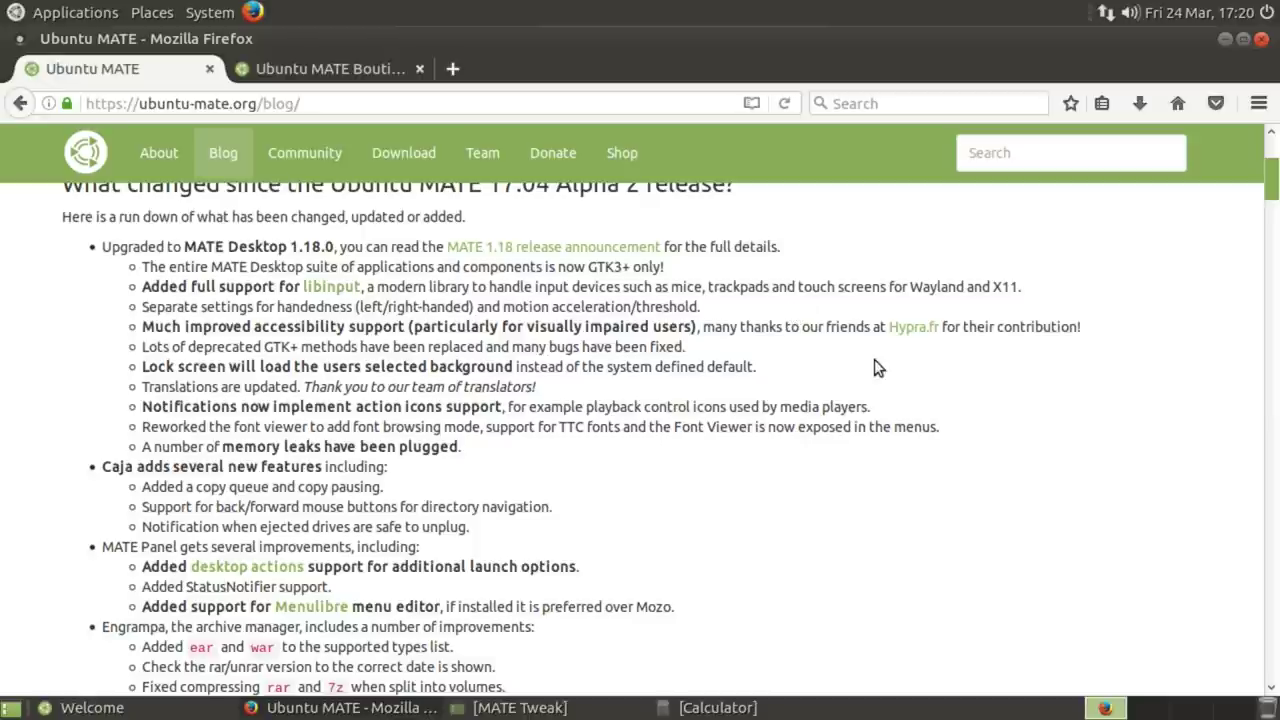
# Read further through the release notes to the Brisk Menu and Ubuntu MATE Artwork entries, and minimise Firefox
pyautogui.scroll(-4, 874, 362)
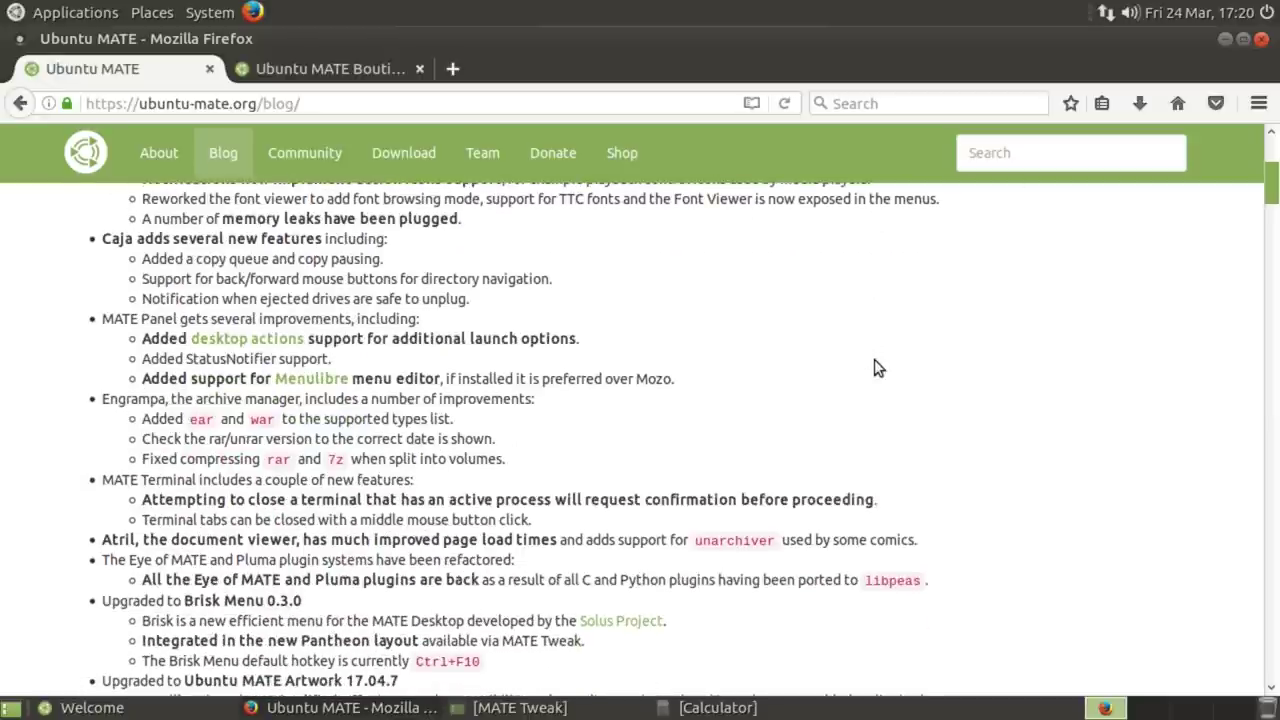
pyautogui.scroll(-2, 874, 368)
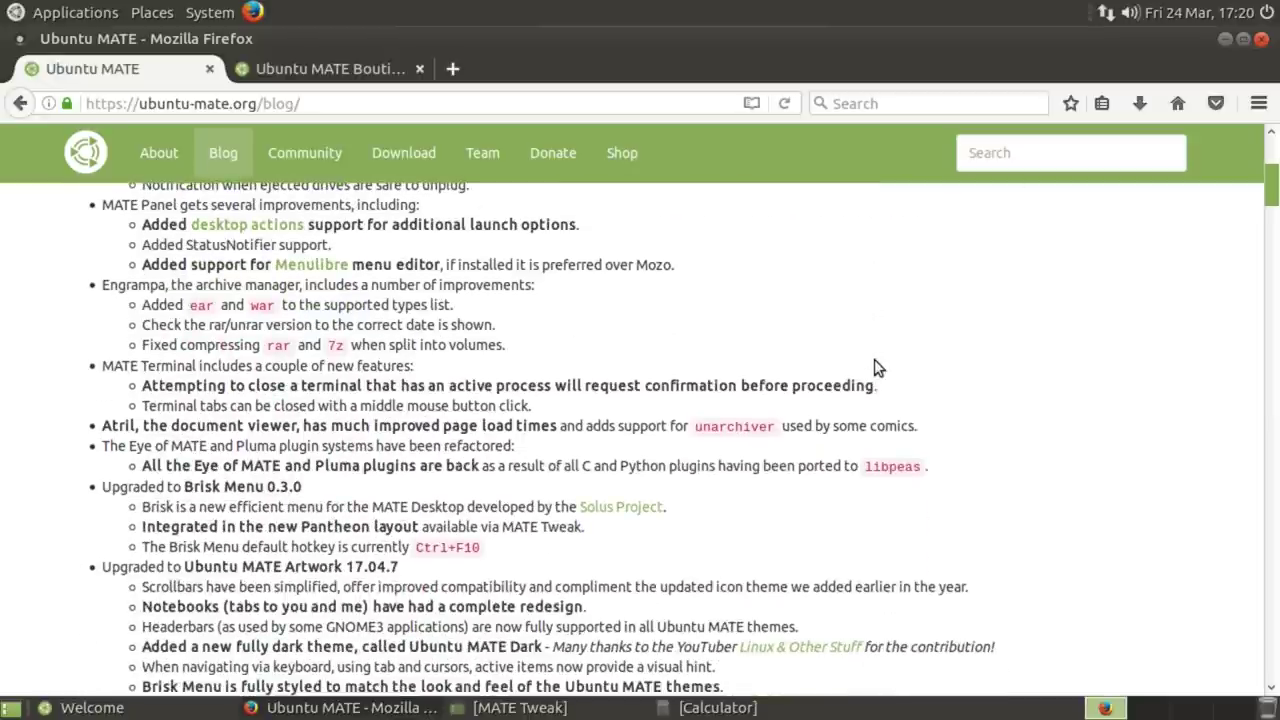
pyautogui.click(1223, 38)
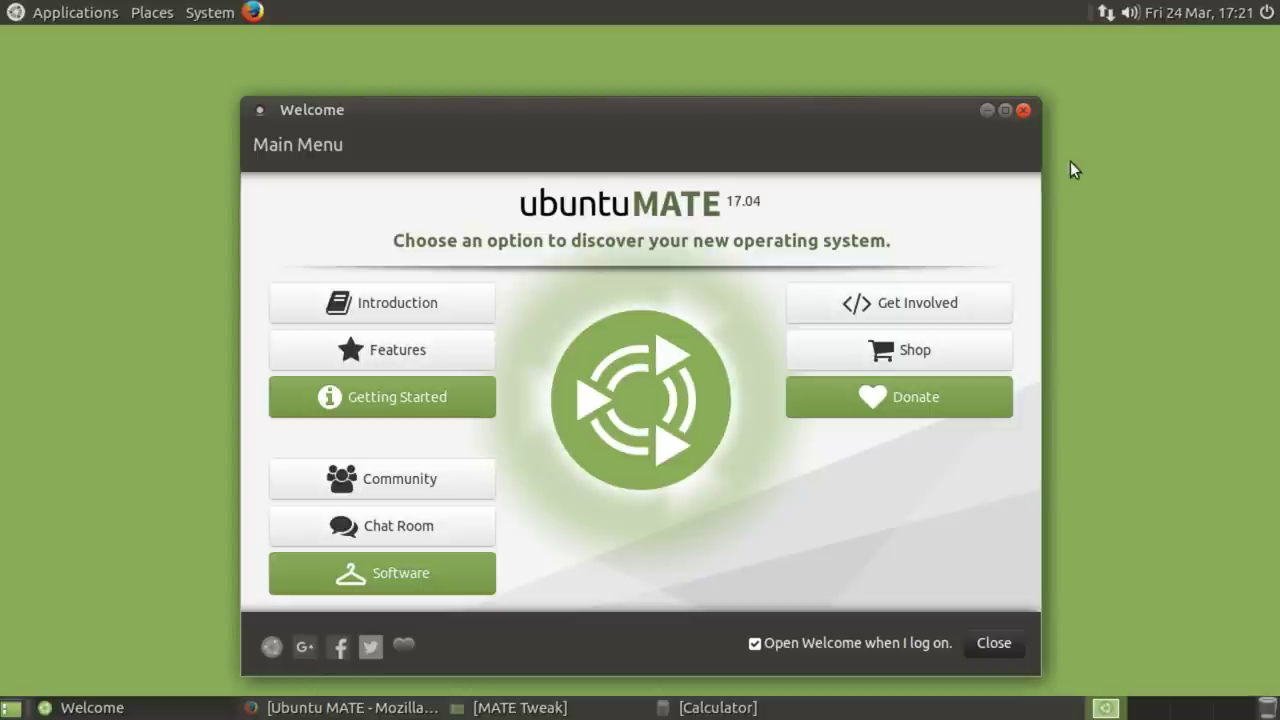
# Locate MATE Tweak among the system's Look and Feel preferences without launching it
pyautogui.click(209, 13)
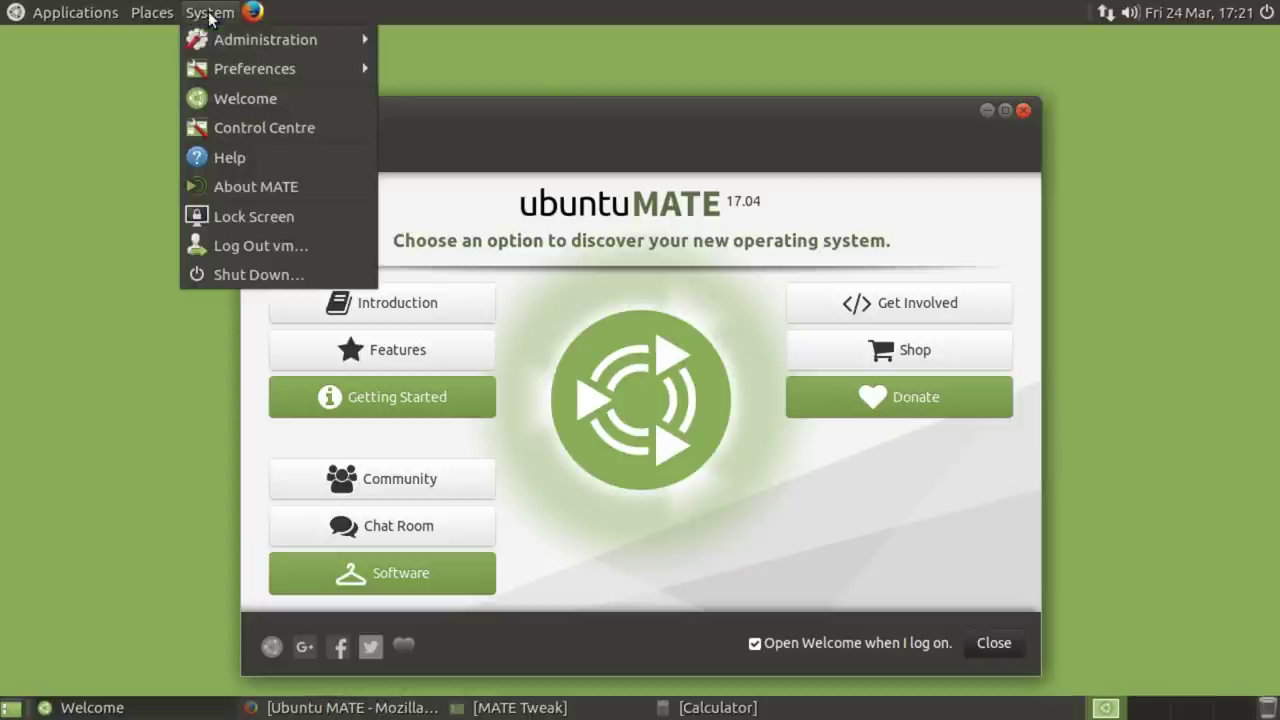
pyautogui.moveTo(214, 72)
pyautogui.moveTo(464, 127)
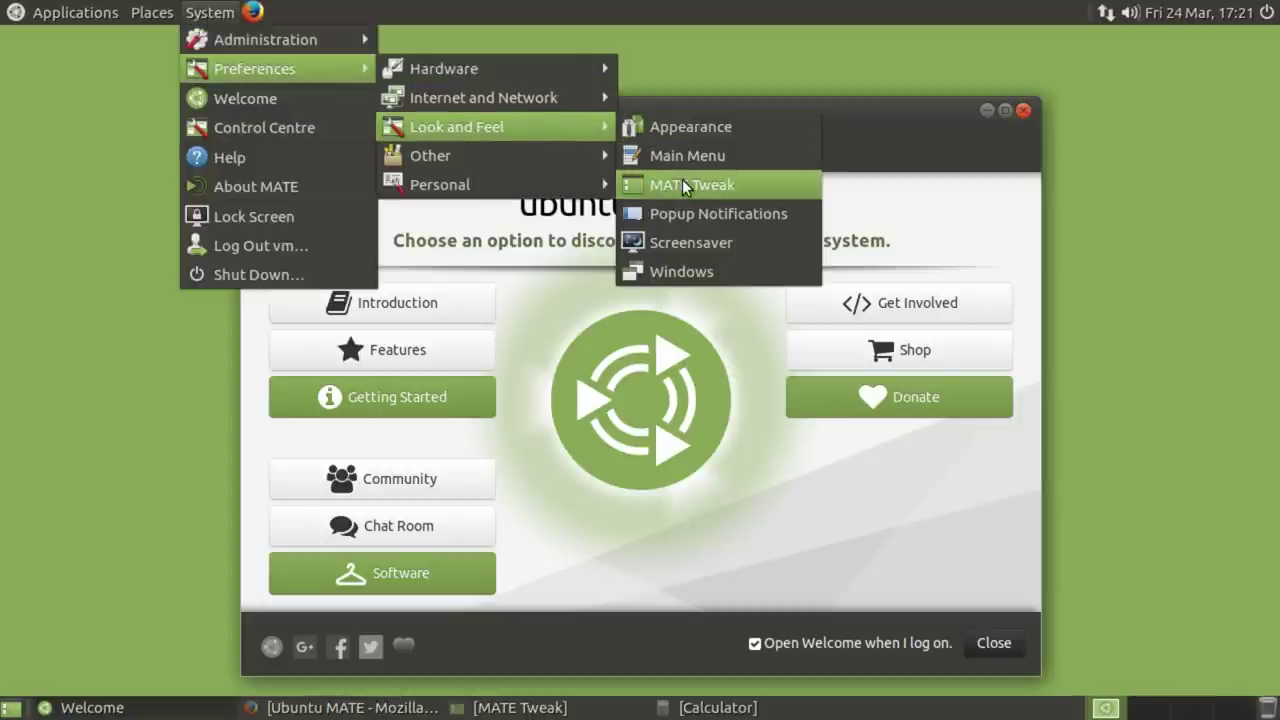
pyautogui.click(194, 501)
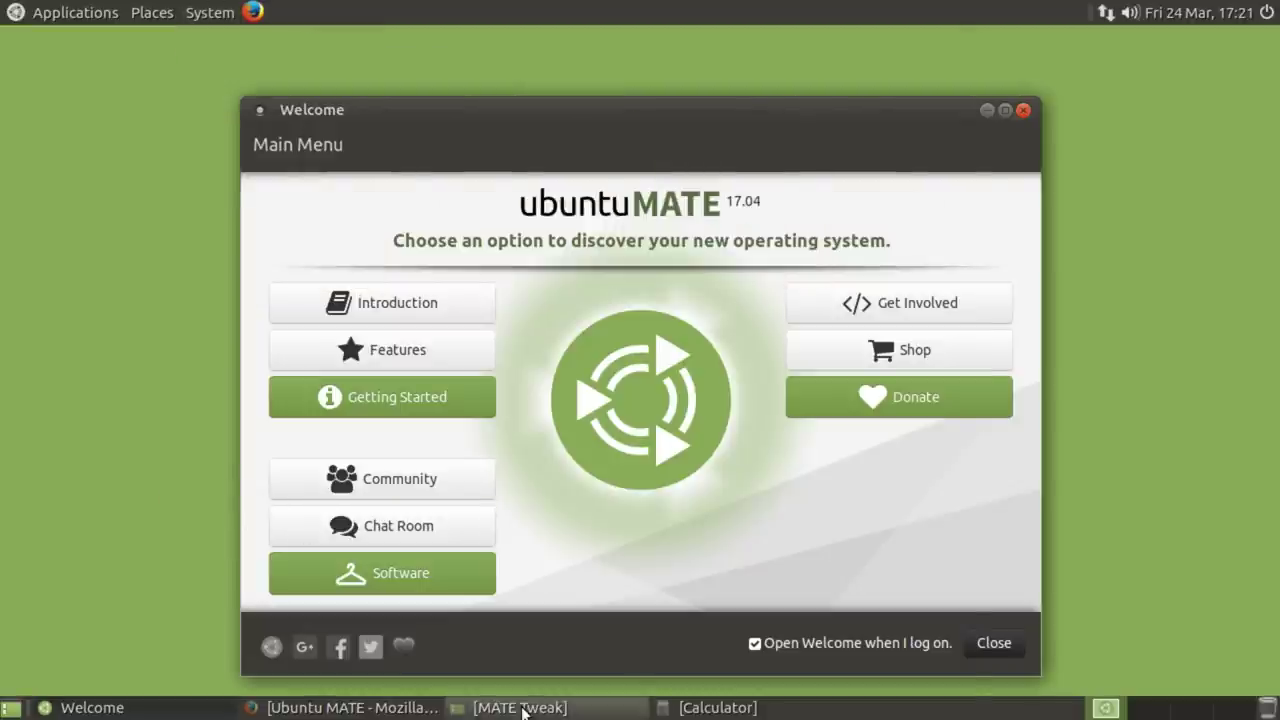
# Set the panel layout to Redmond in MATE Tweak and open the new layout's main menu
pyautogui.click(522, 708)
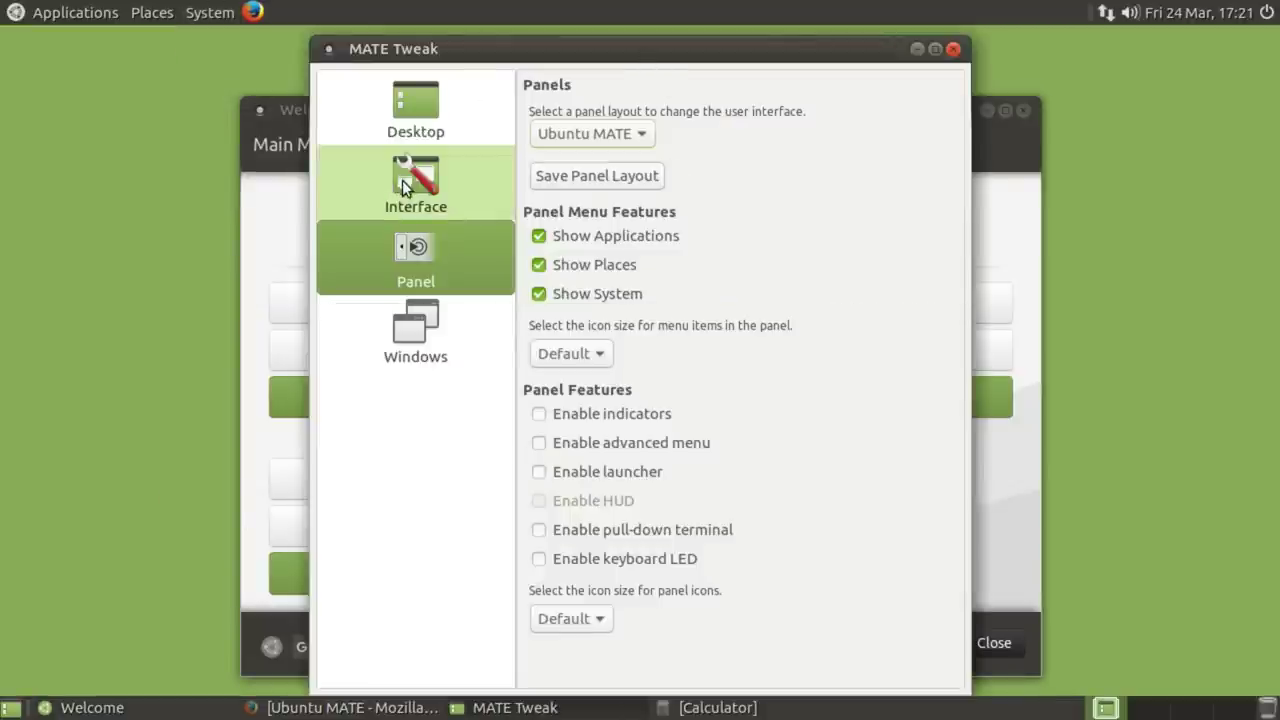
pyautogui.click(608, 130)
pyautogui.scroll(2, 602, 102)
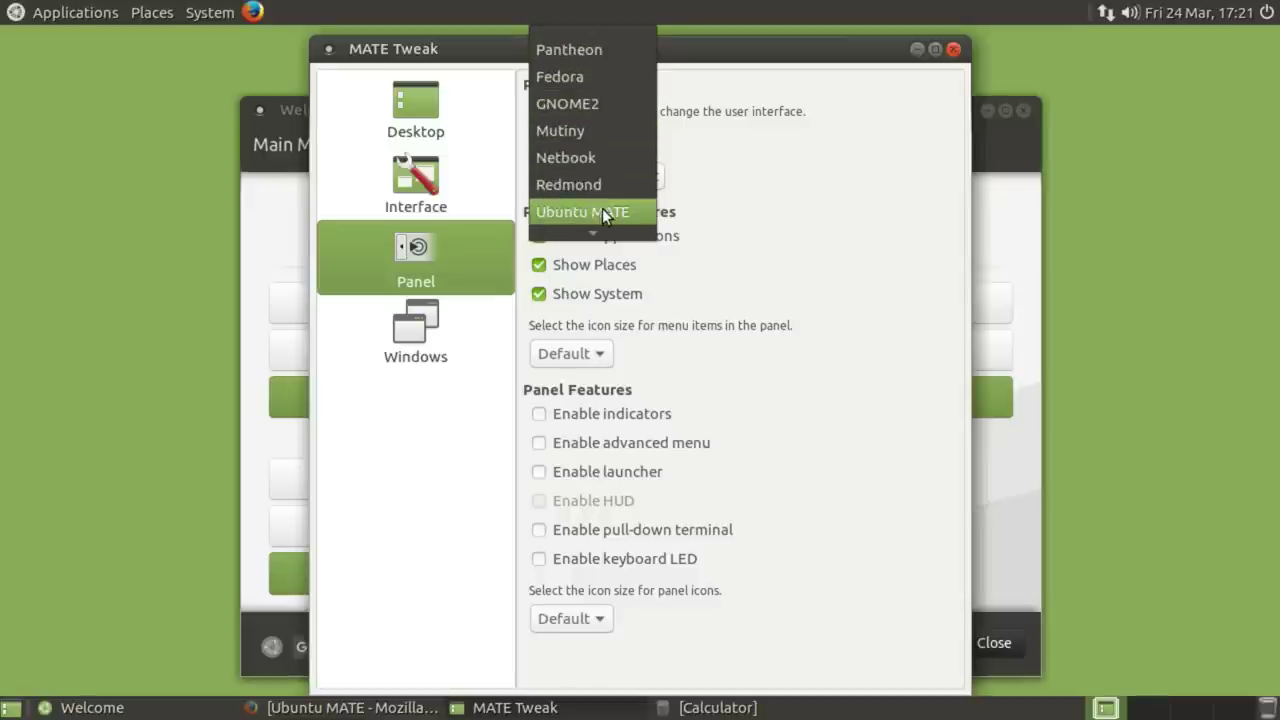
pyautogui.click(593, 189)
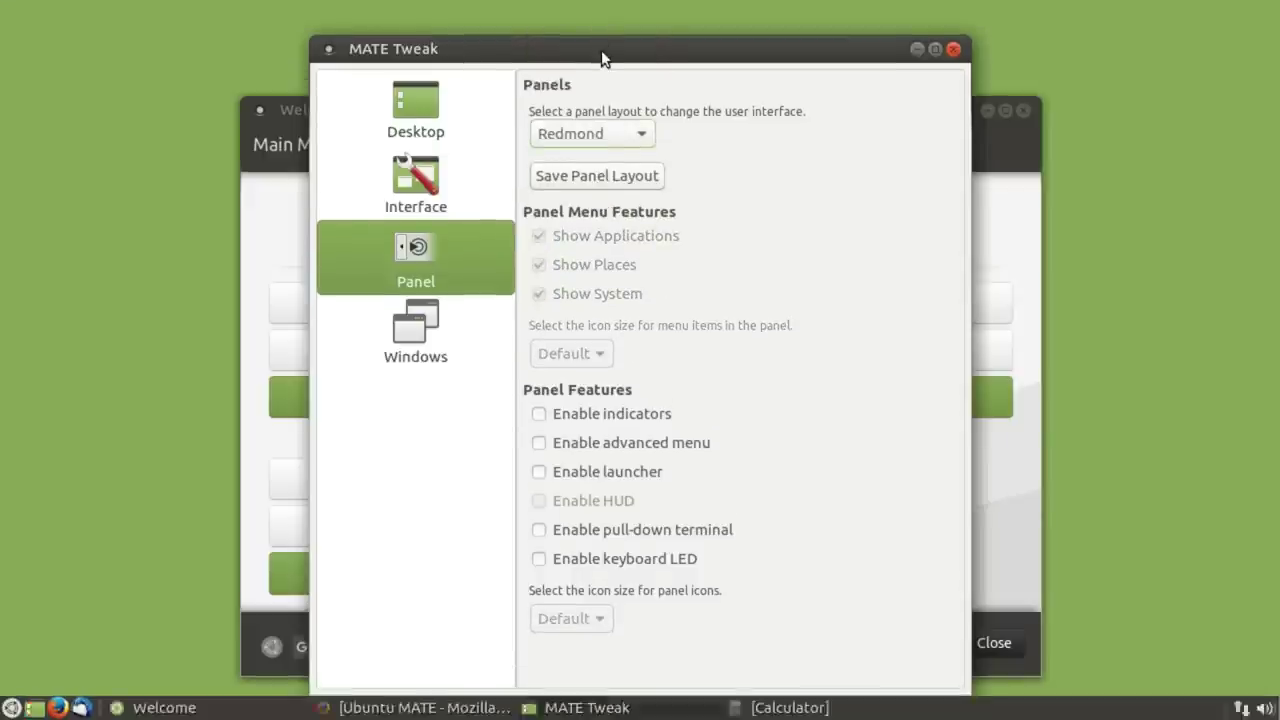
pyautogui.click(11, 707)
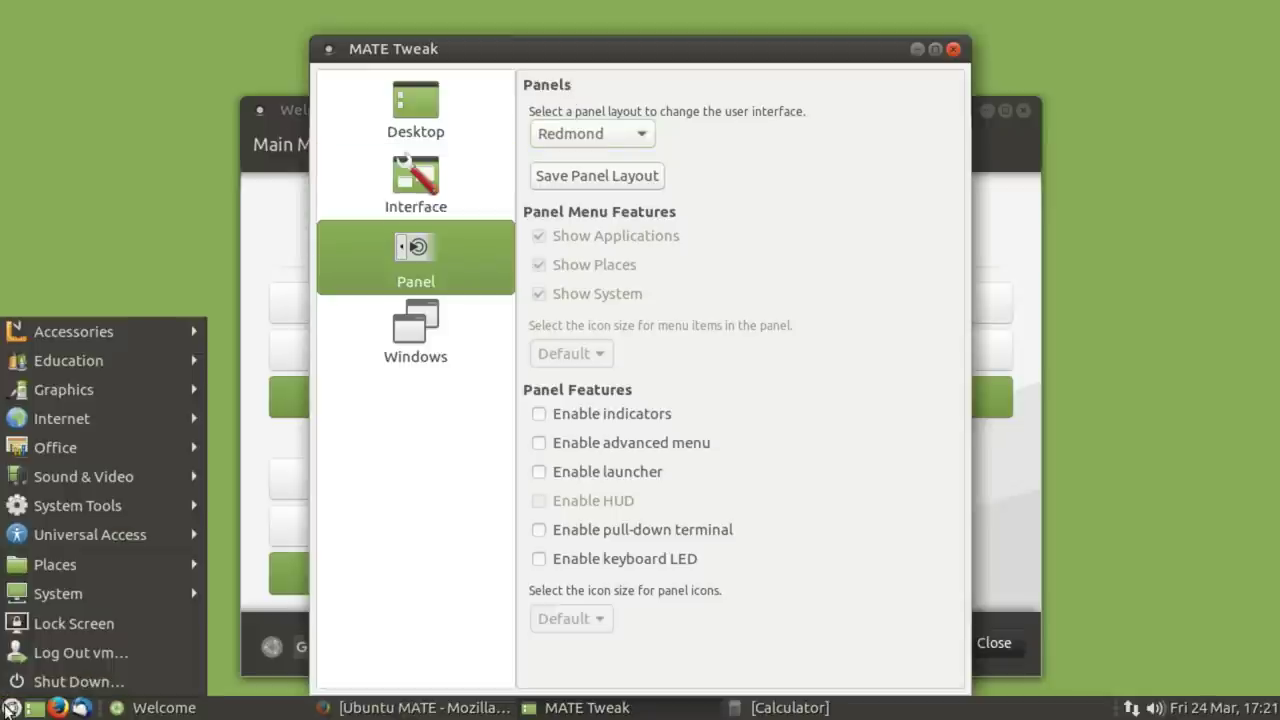
# Dismiss the Redmond layout's main menu, and show and hide it once more
pyautogui.click(160, 105)
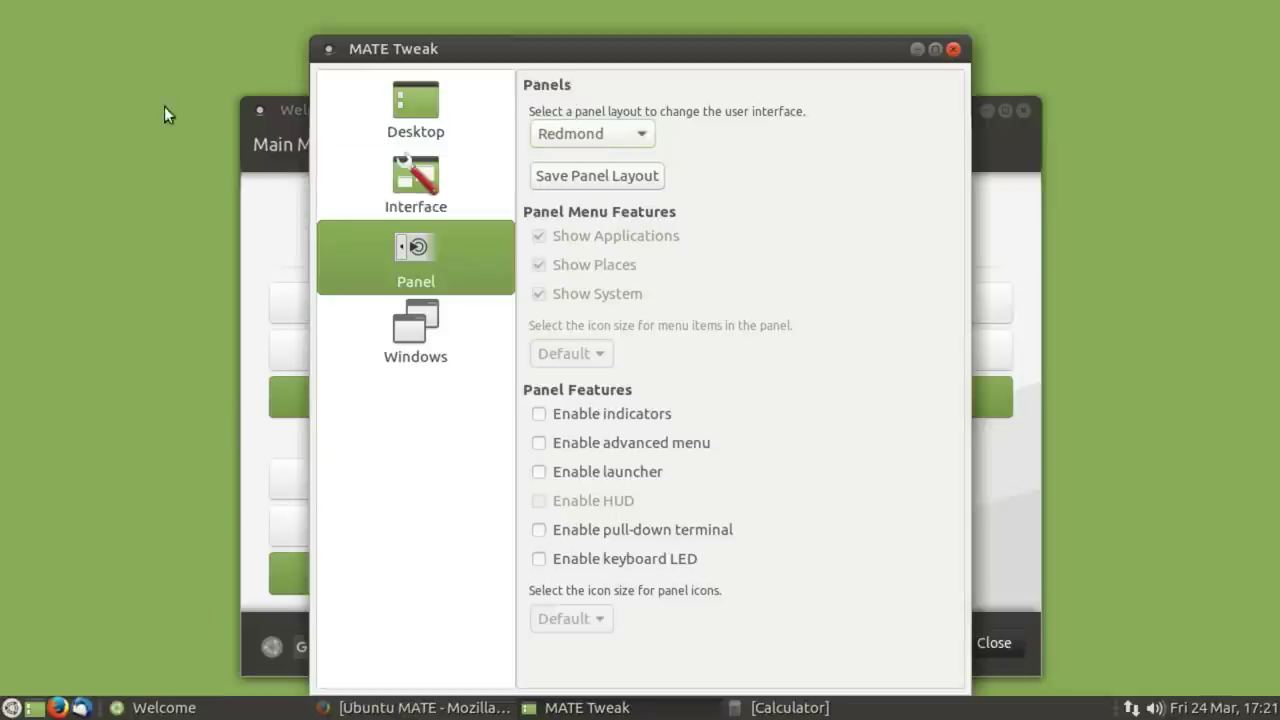
pyautogui.click(10, 707)
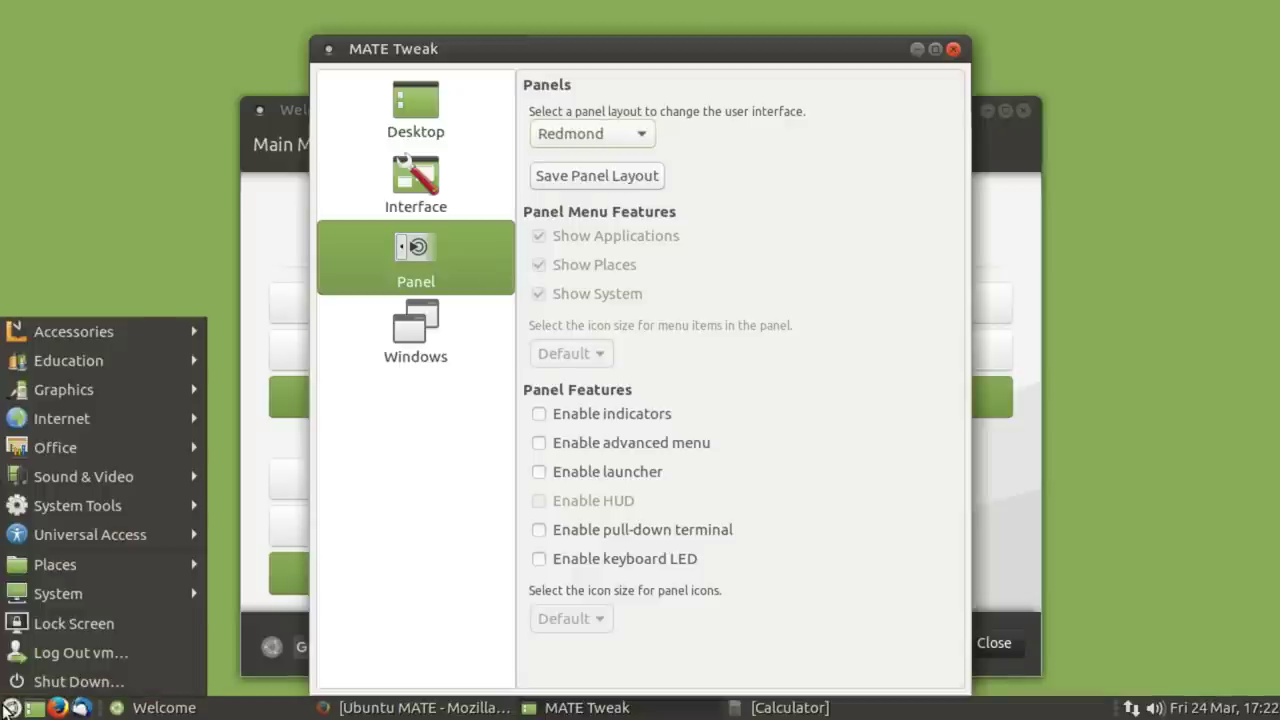
pyautogui.click(10, 707)
# Set the panel layout to Pantheon in MATE Tweak and minimise the window
pyautogui.click(561, 137)
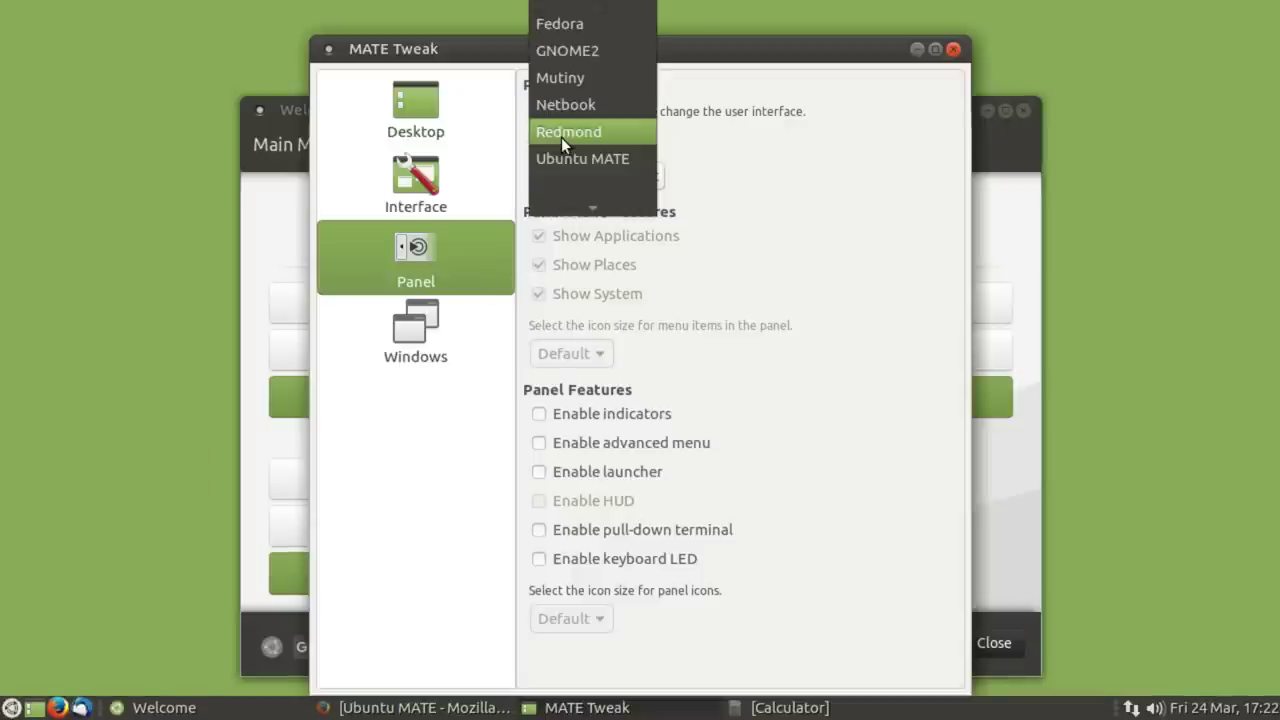
pyautogui.scroll(2, 595, 50)
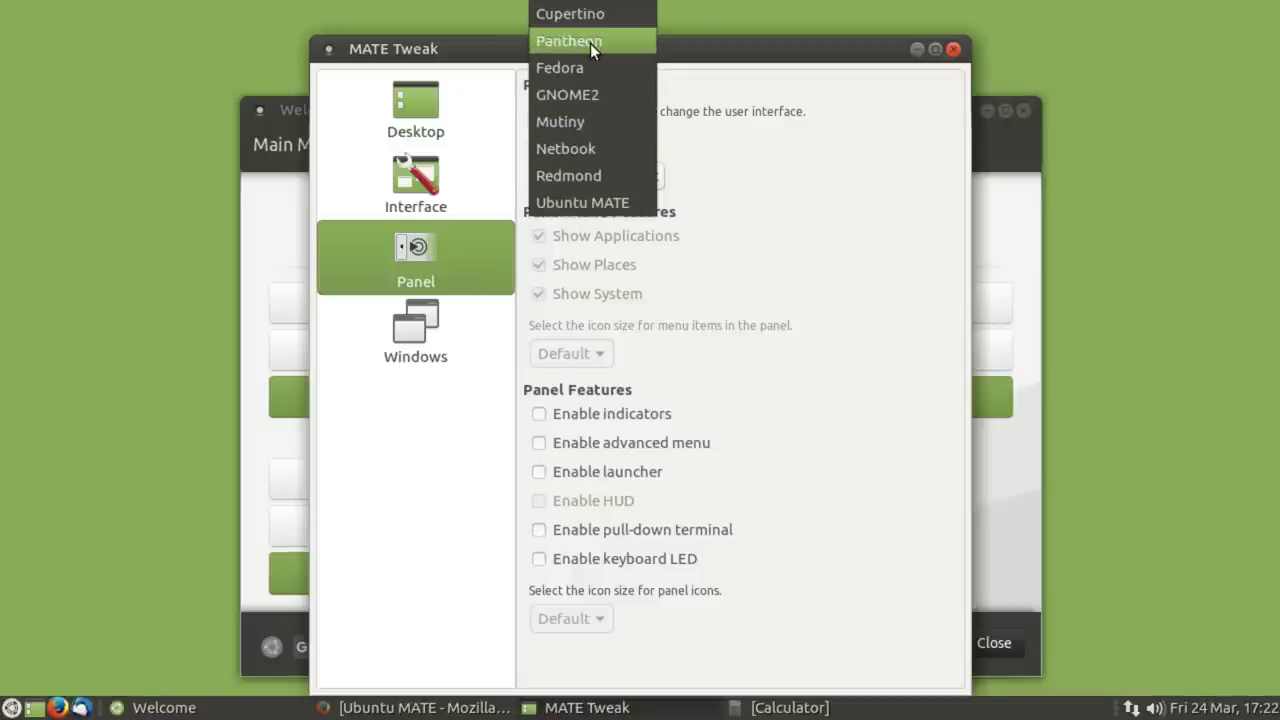
pyautogui.click(590, 41)
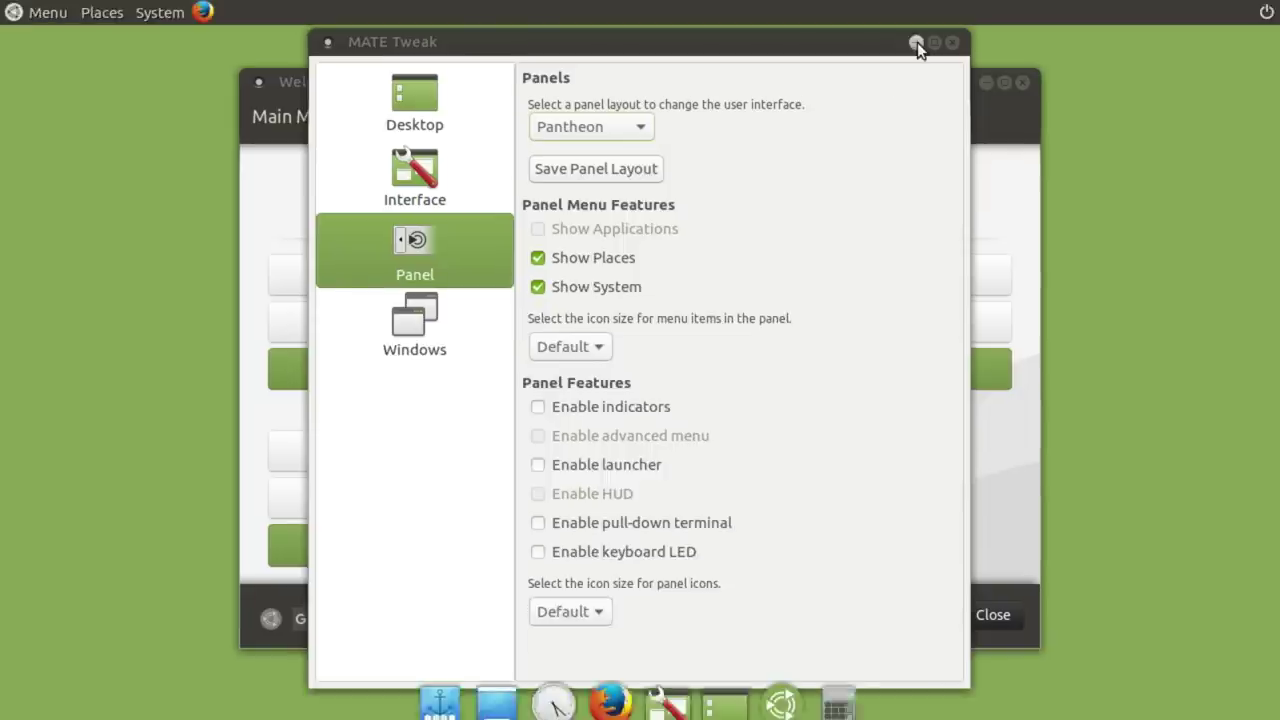
pyautogui.click(915, 45)
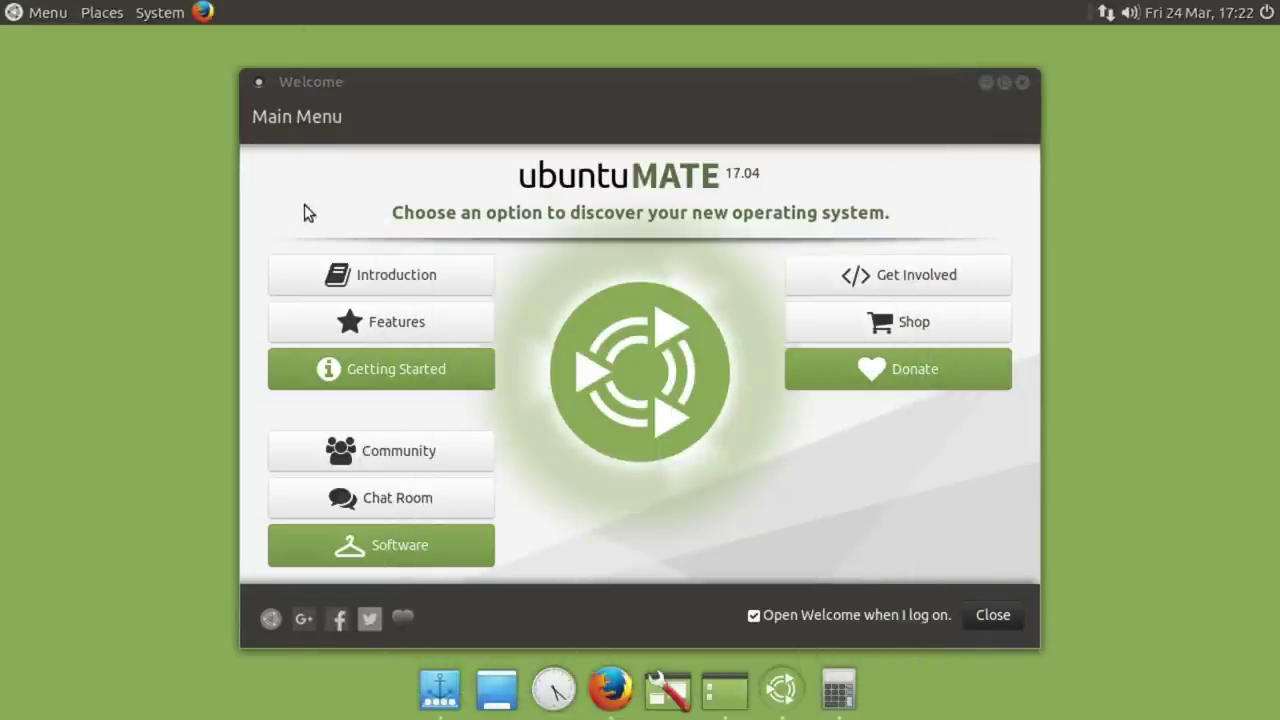
# Search the Pantheon layout's main menu for "kde", clear the search, and look through the Places and System menus
pyautogui.click(38, 13)
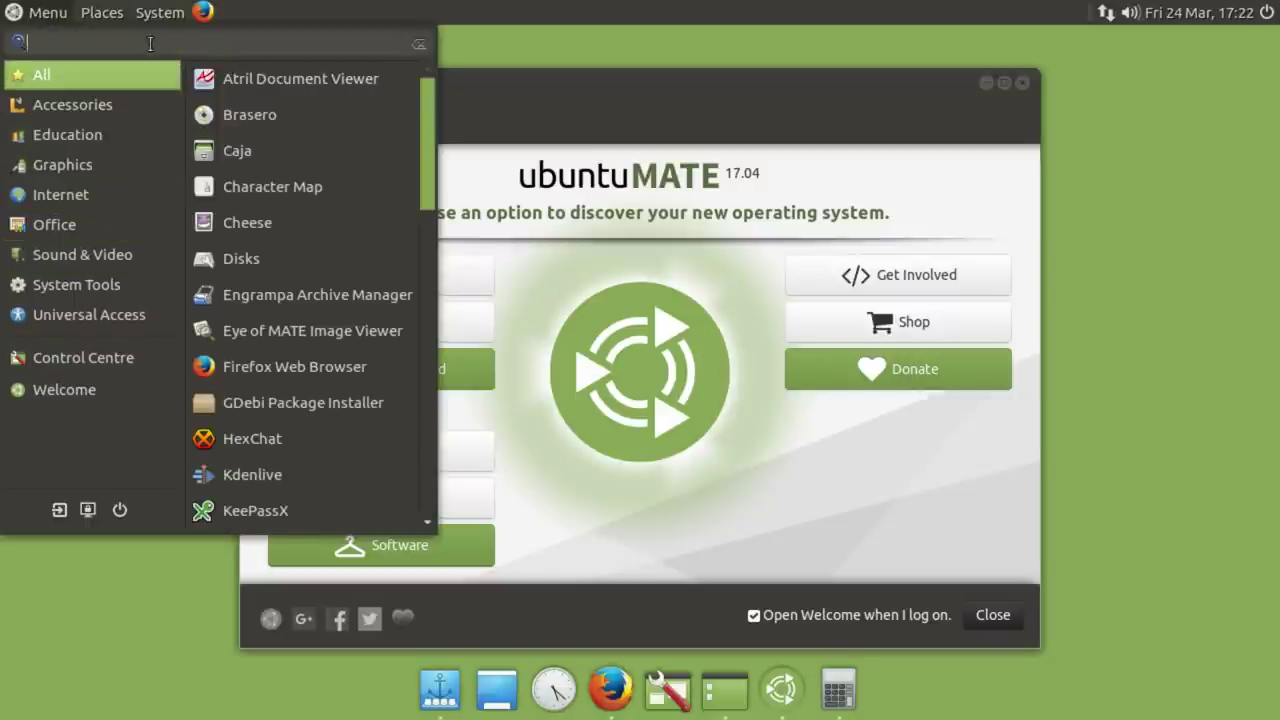
pyautogui.write('kde')
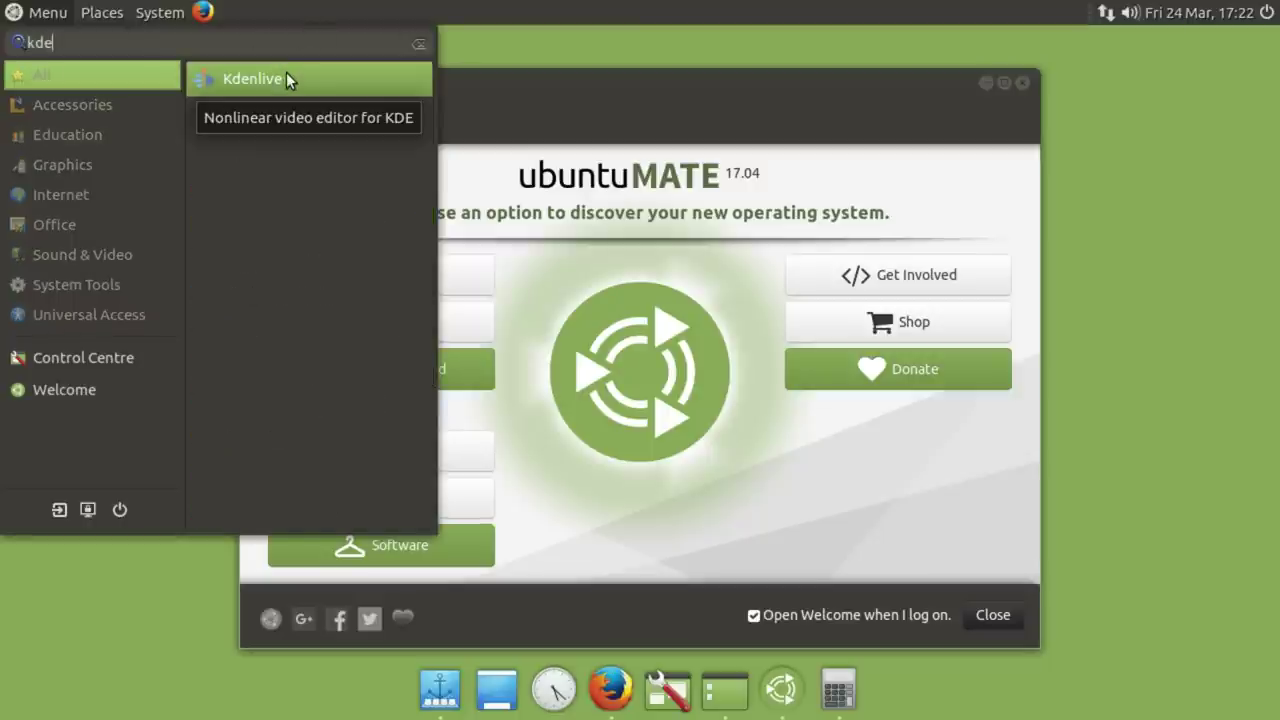
pyautogui.click(419, 43)
pyautogui.click(45, 18)
pyautogui.click(104, 14)
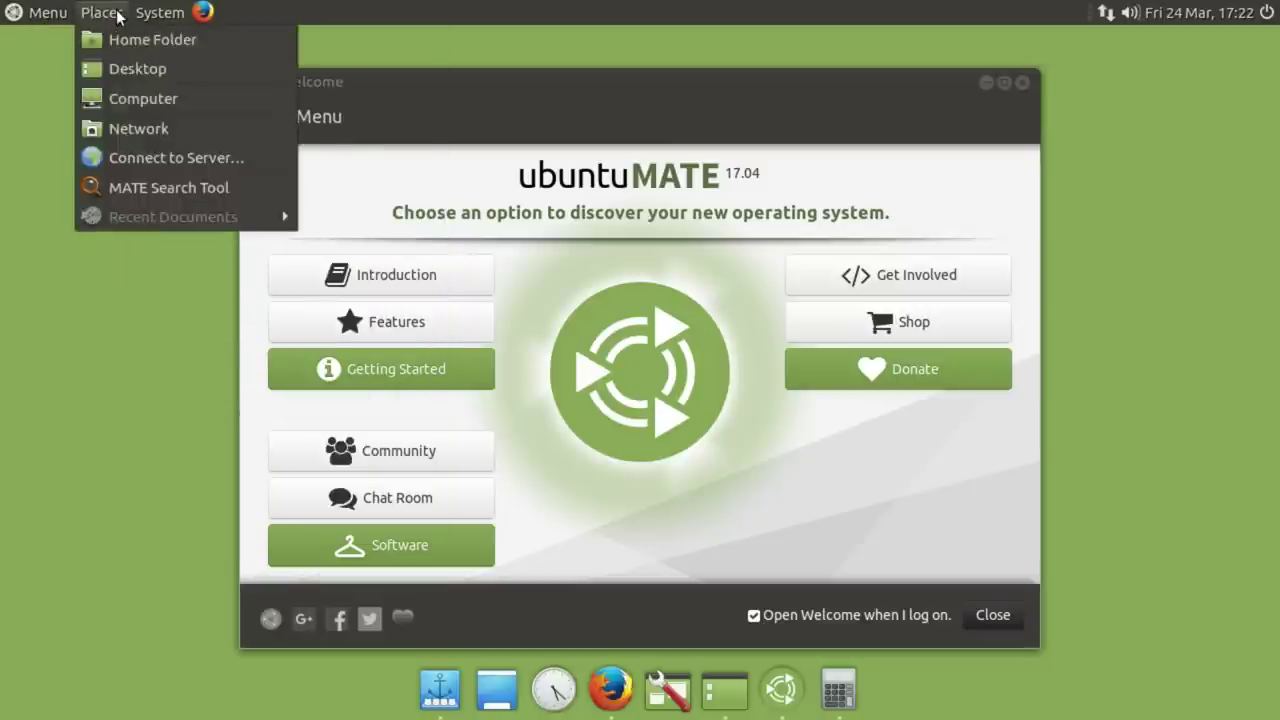
pyautogui.moveTo(160, 12)
pyautogui.click(1110, 114)
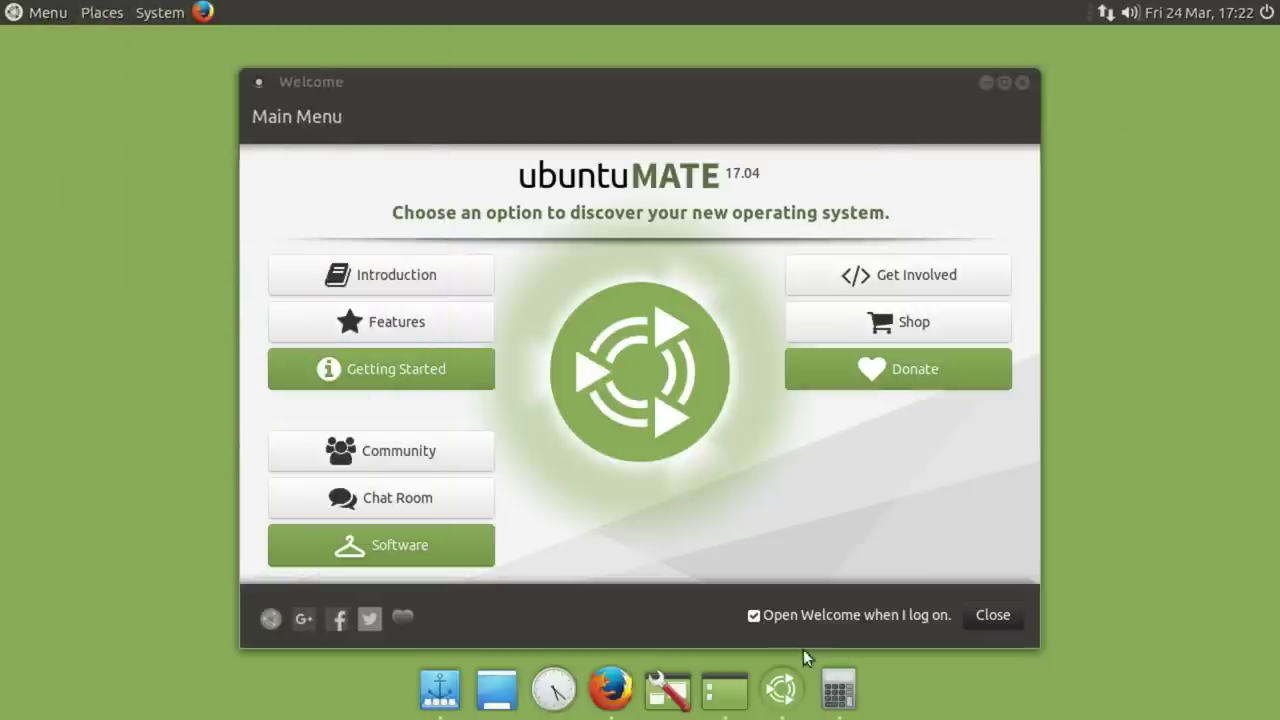
# Open MATE Tweak from the dock and look through its Interface, Panel, Windows and Desktop settings pages
pyautogui.click(714, 698)
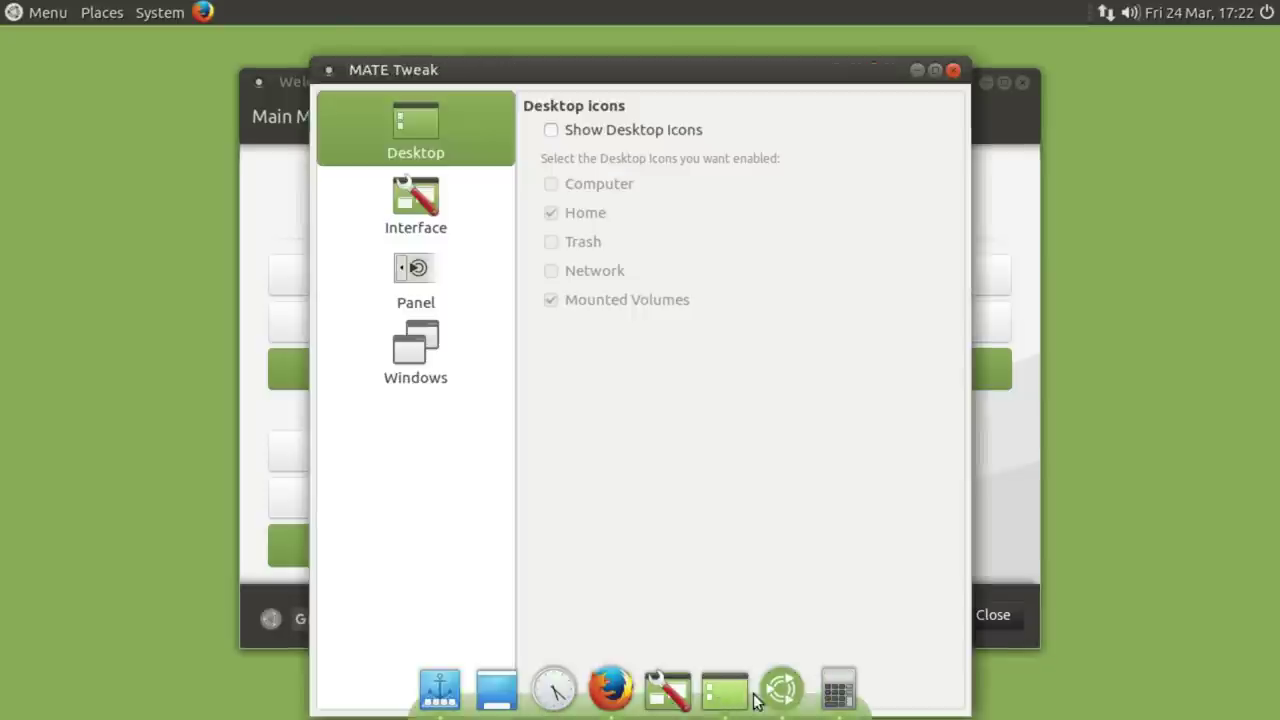
pyautogui.moveTo(824, 67); pyautogui.dragTo(822, 48)
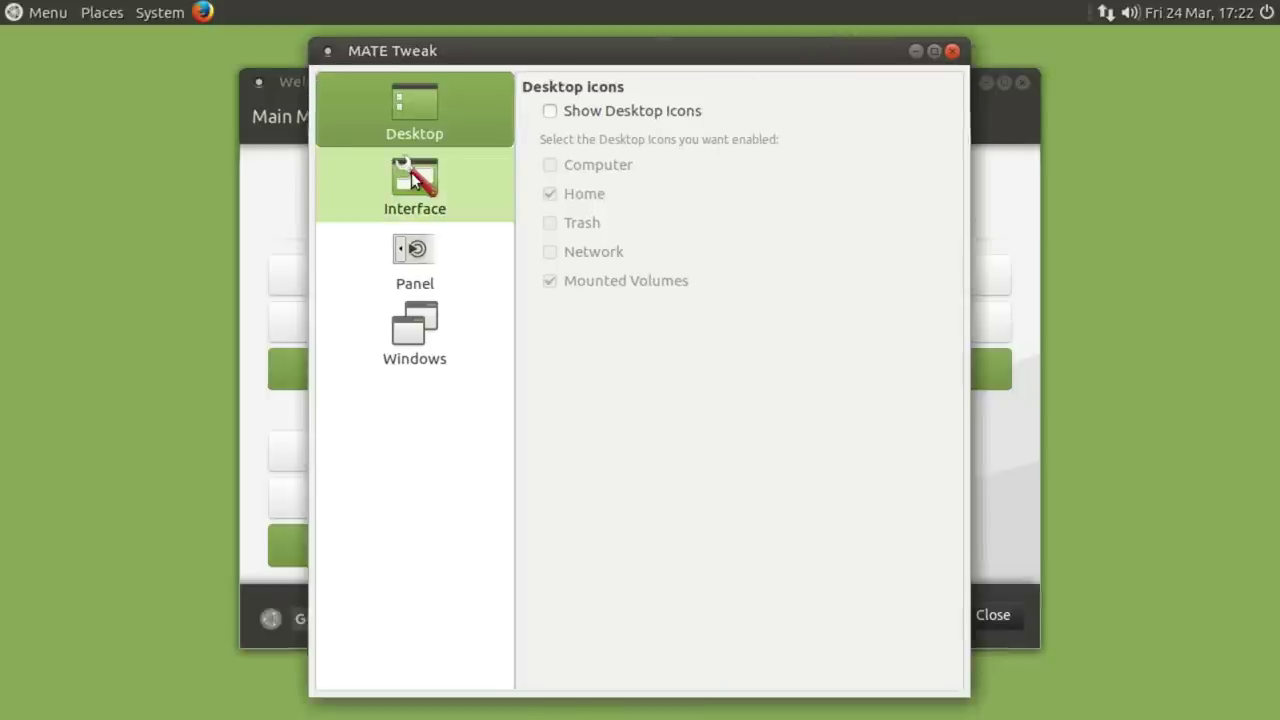
pyautogui.click(414, 180)
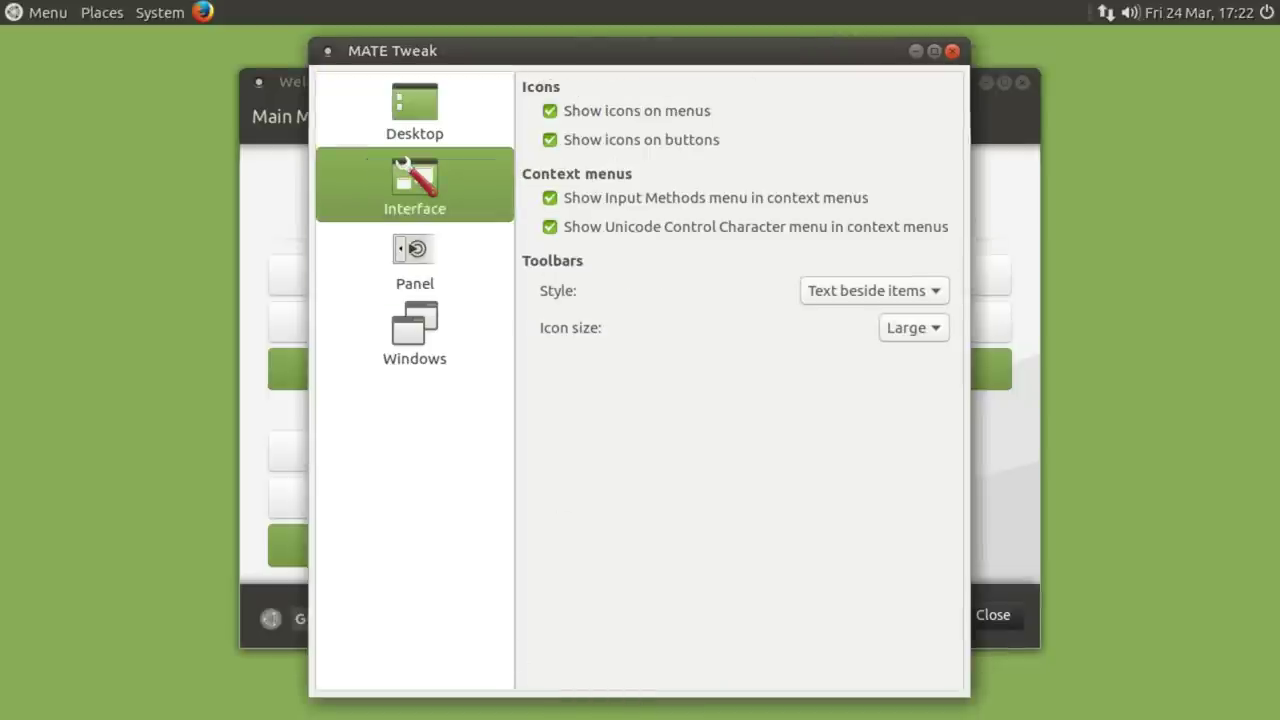
pyautogui.click(407, 273)
pyautogui.click(419, 341)
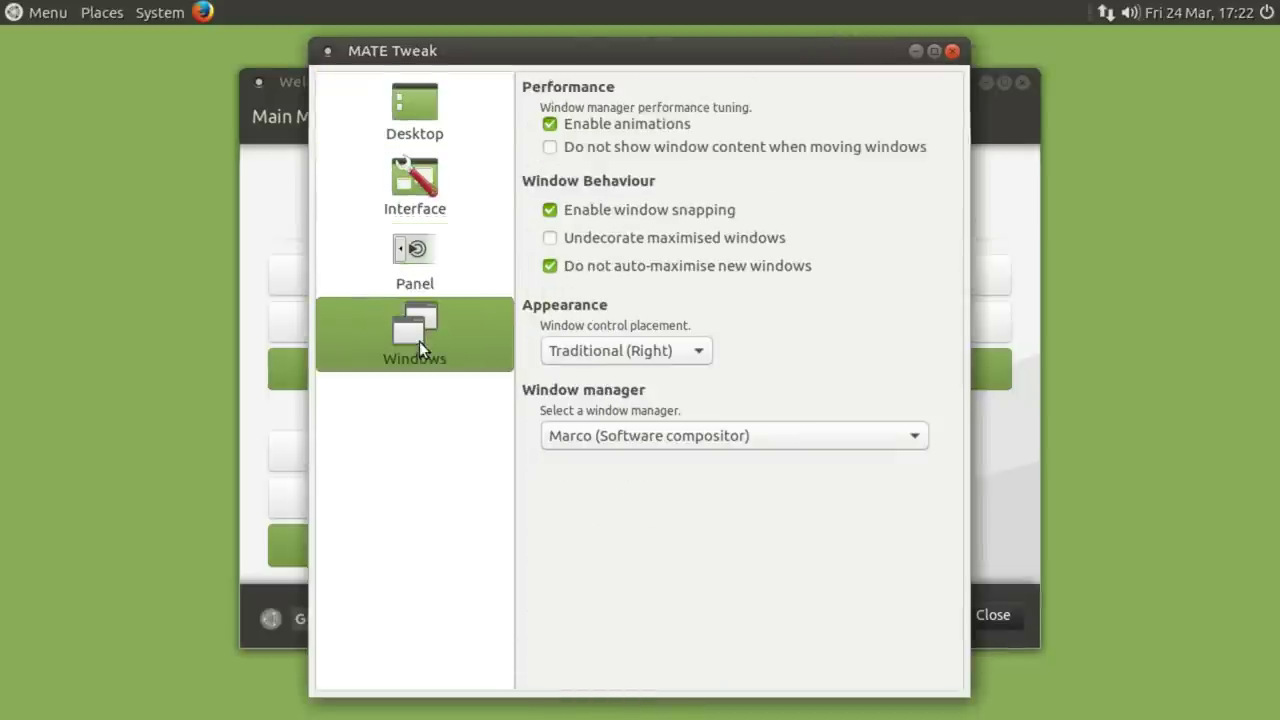
pyautogui.click(425, 116)
pyautogui.click(463, 166)
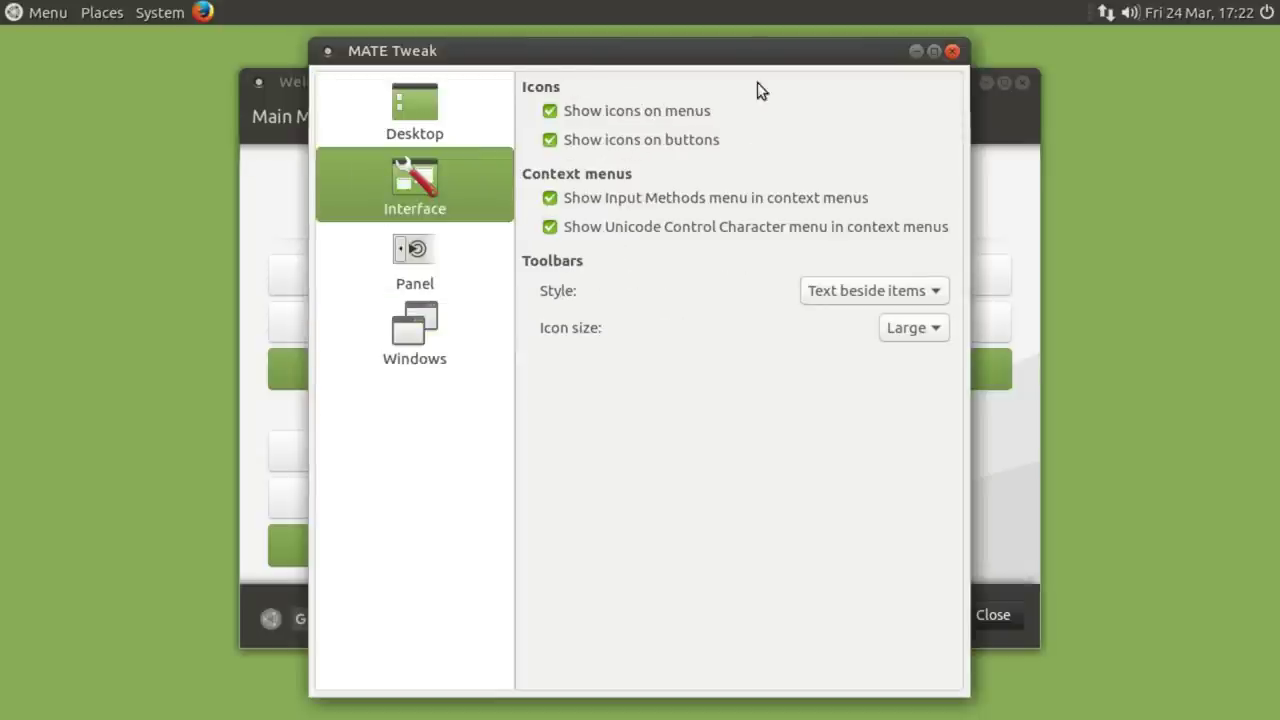
# Set the panel layout to Cupertino and look through its Applications, Places and System menus
pyautogui.moveTo(748, 44); pyautogui.dragTo(744, 34)
pyautogui.click(432, 239)
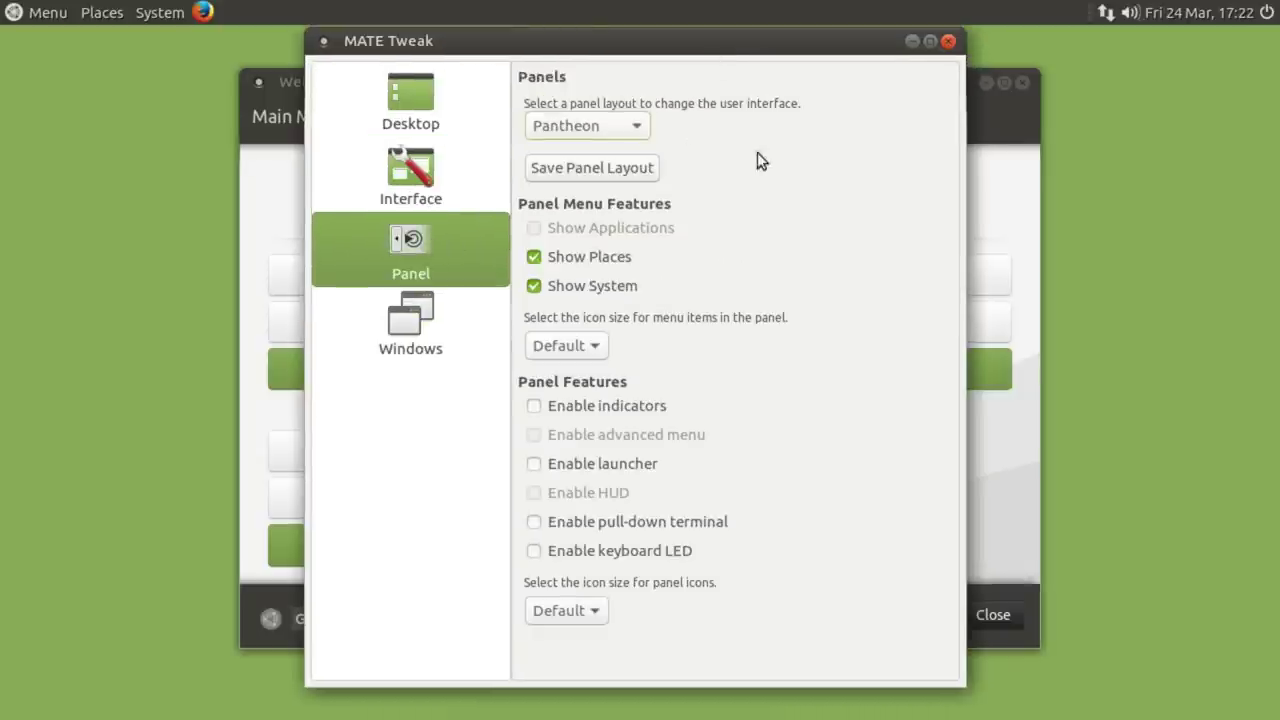
pyautogui.click(605, 125)
pyautogui.click(603, 104)
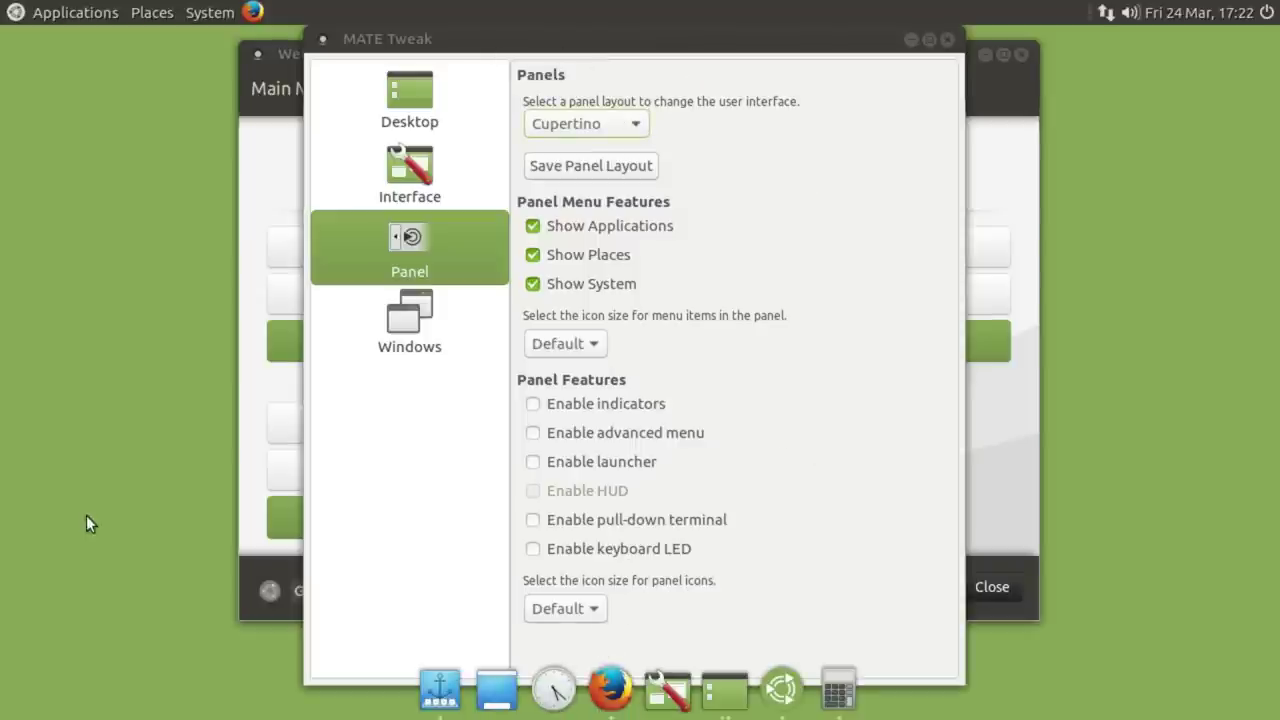
pyautogui.click(72, 12)
pyautogui.click(145, 14)
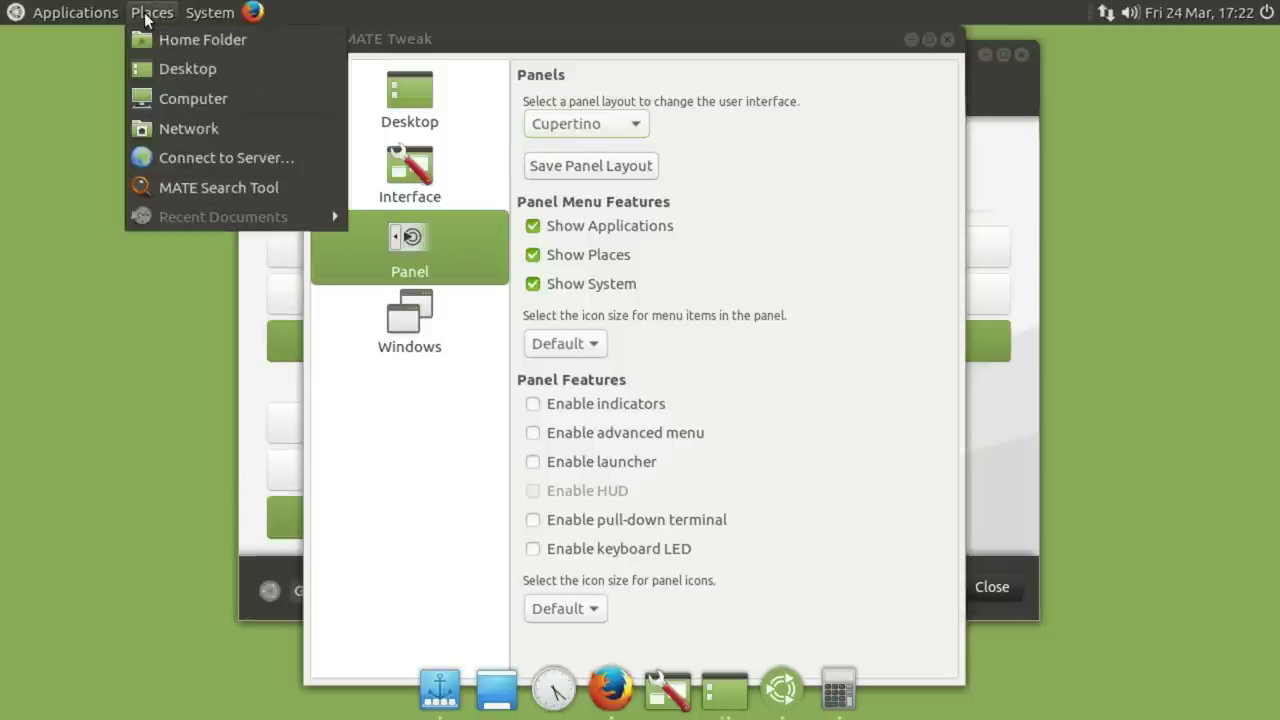
pyautogui.moveTo(87, 9)
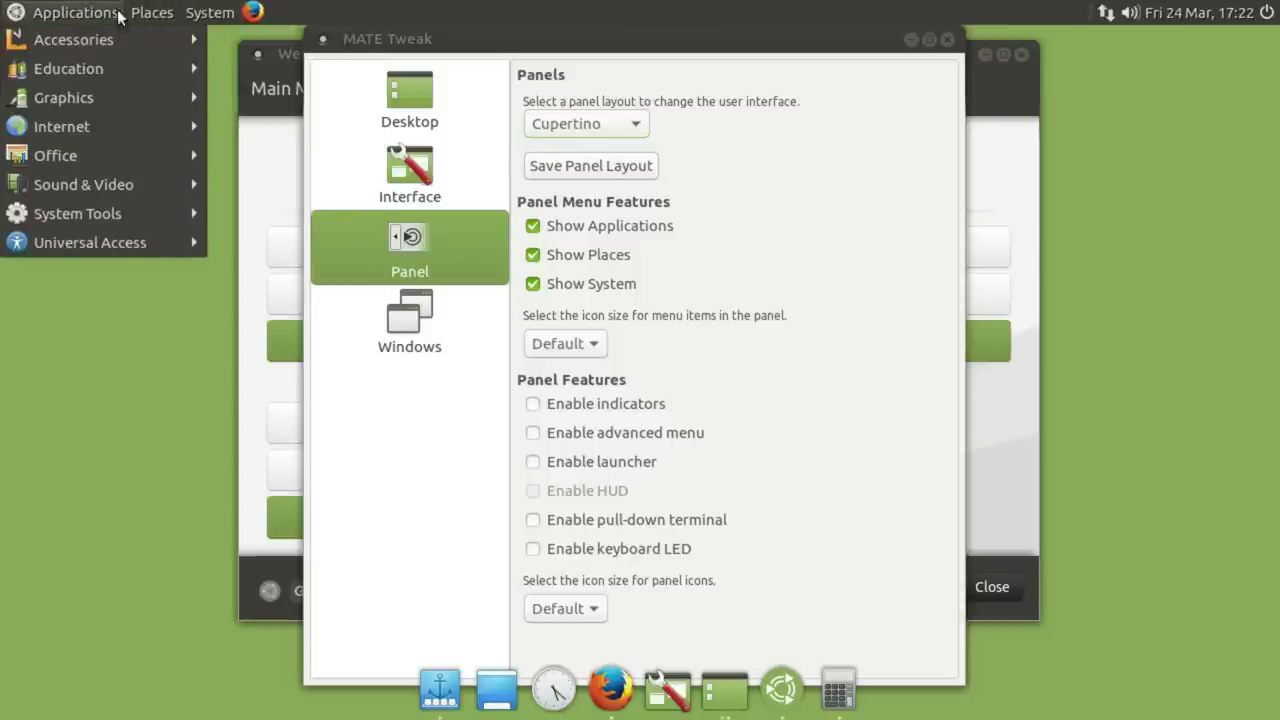
pyautogui.click(204, 13)
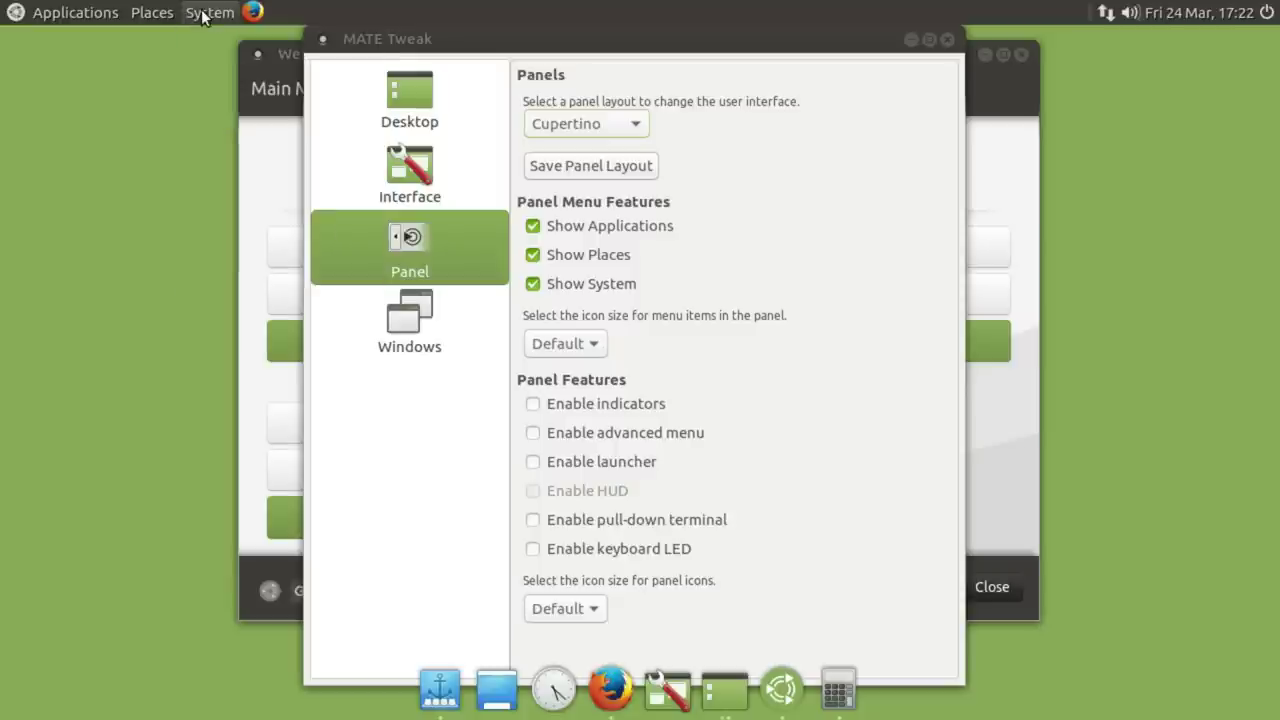
# Try the Fedora panel layout before setting the layout to Ubuntu MATE, and minimise MATE Tweak
pyautogui.click(617, 119)
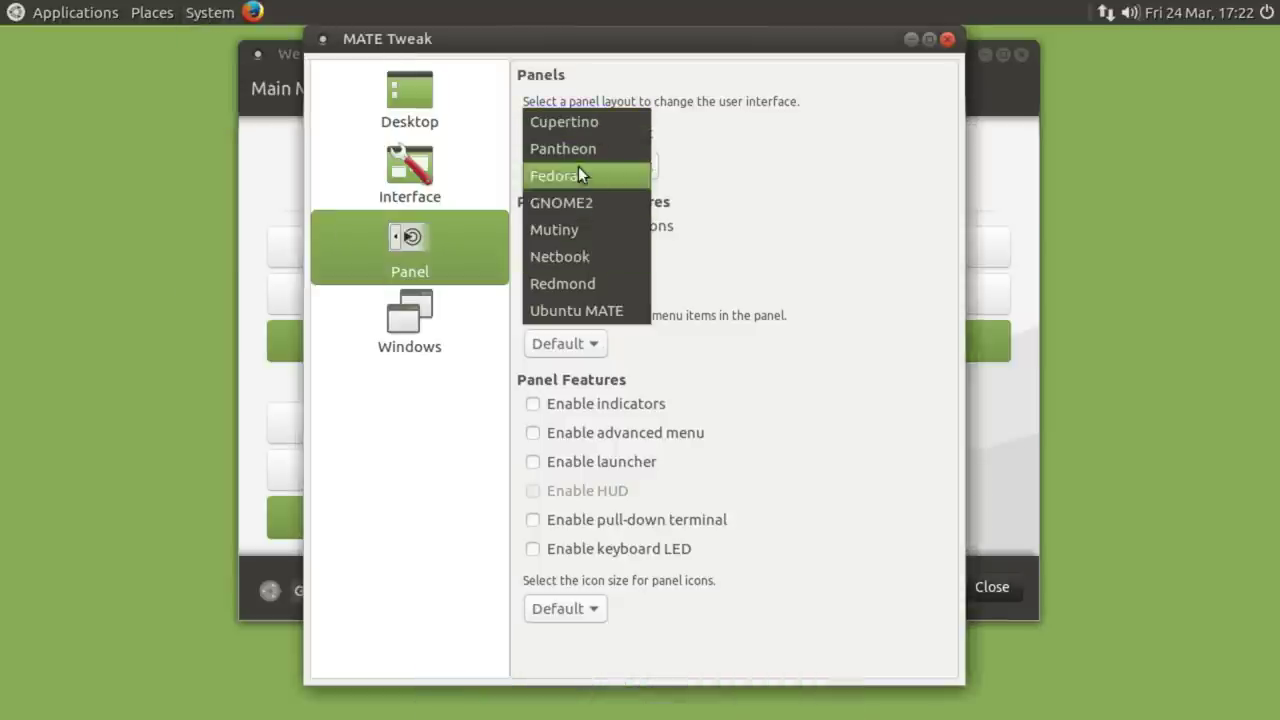
pyautogui.click(579, 174)
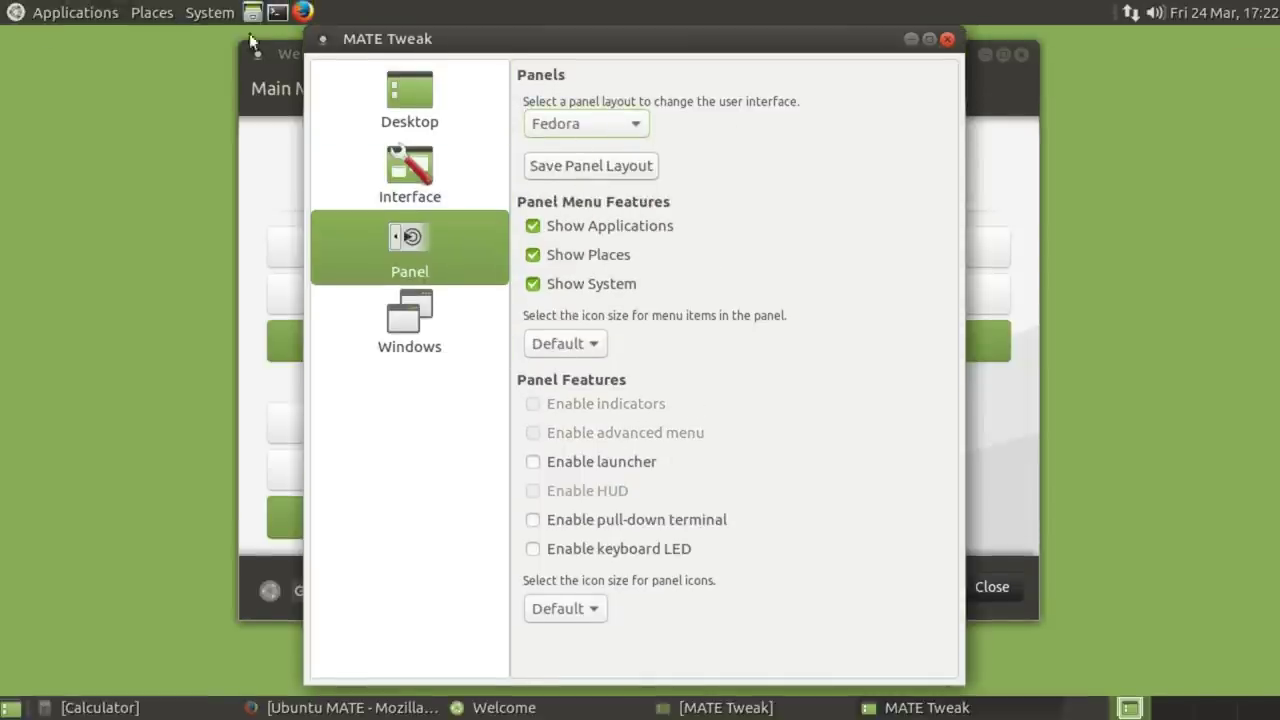
pyautogui.click(603, 124)
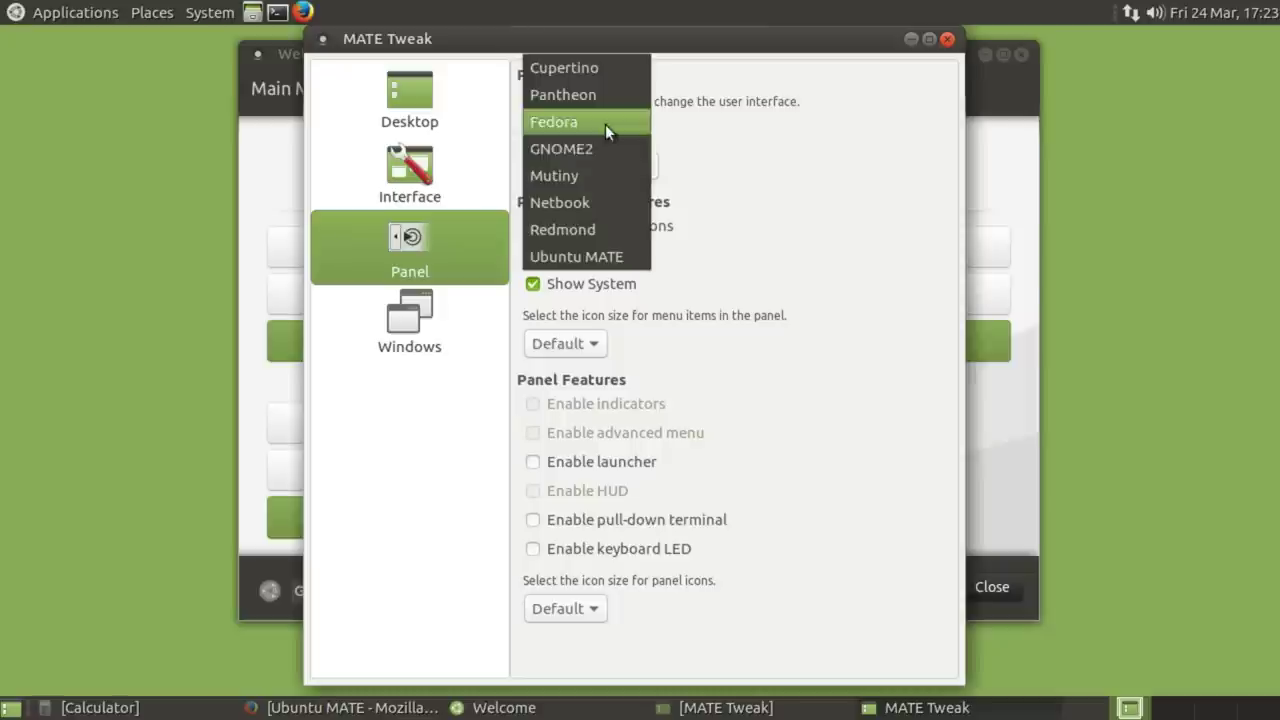
pyautogui.click(607, 257)
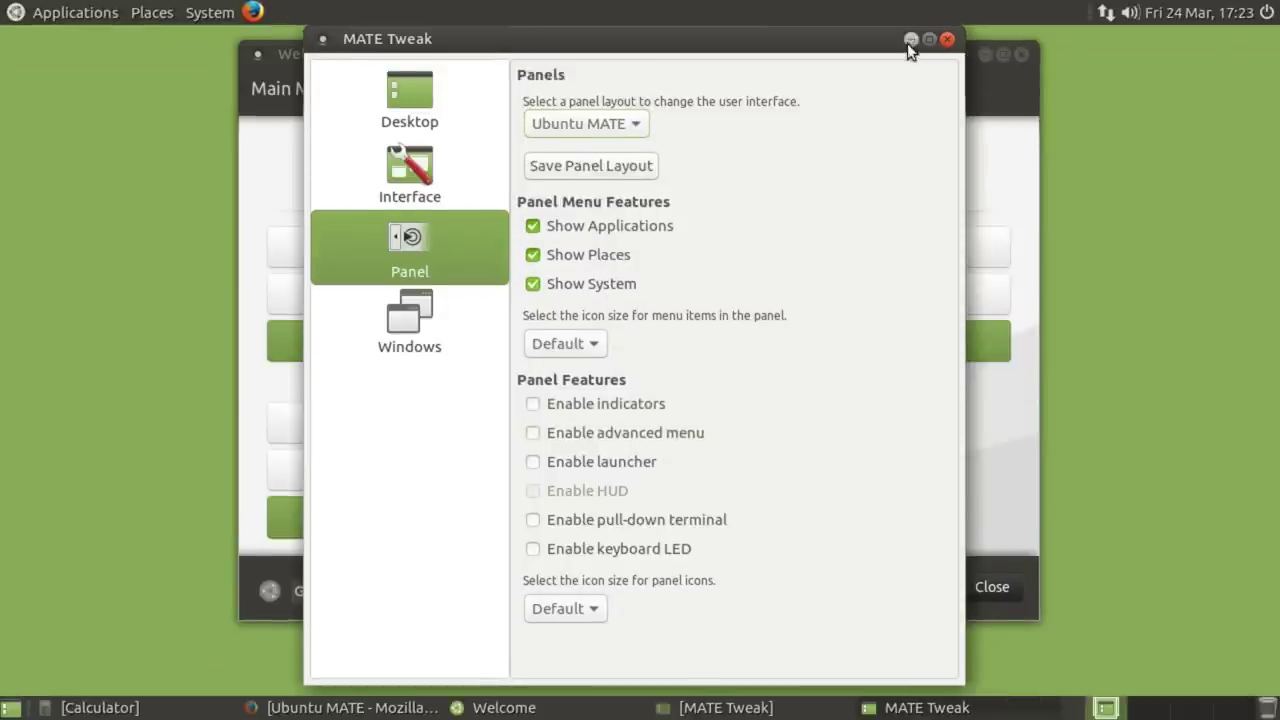
pyautogui.click(907, 42)
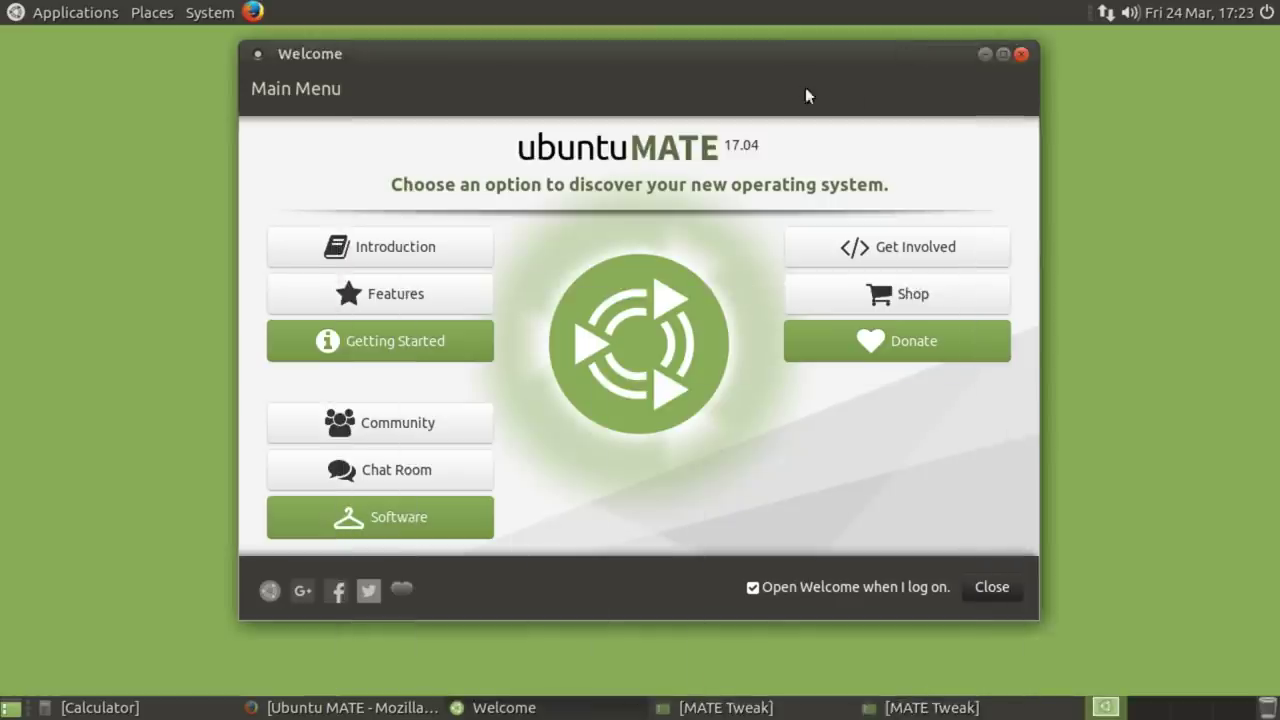
# Open Appearance from the system's Look and Feel preferences and move its window away from the screen edge to view the themes
pyautogui.click(196, 18)
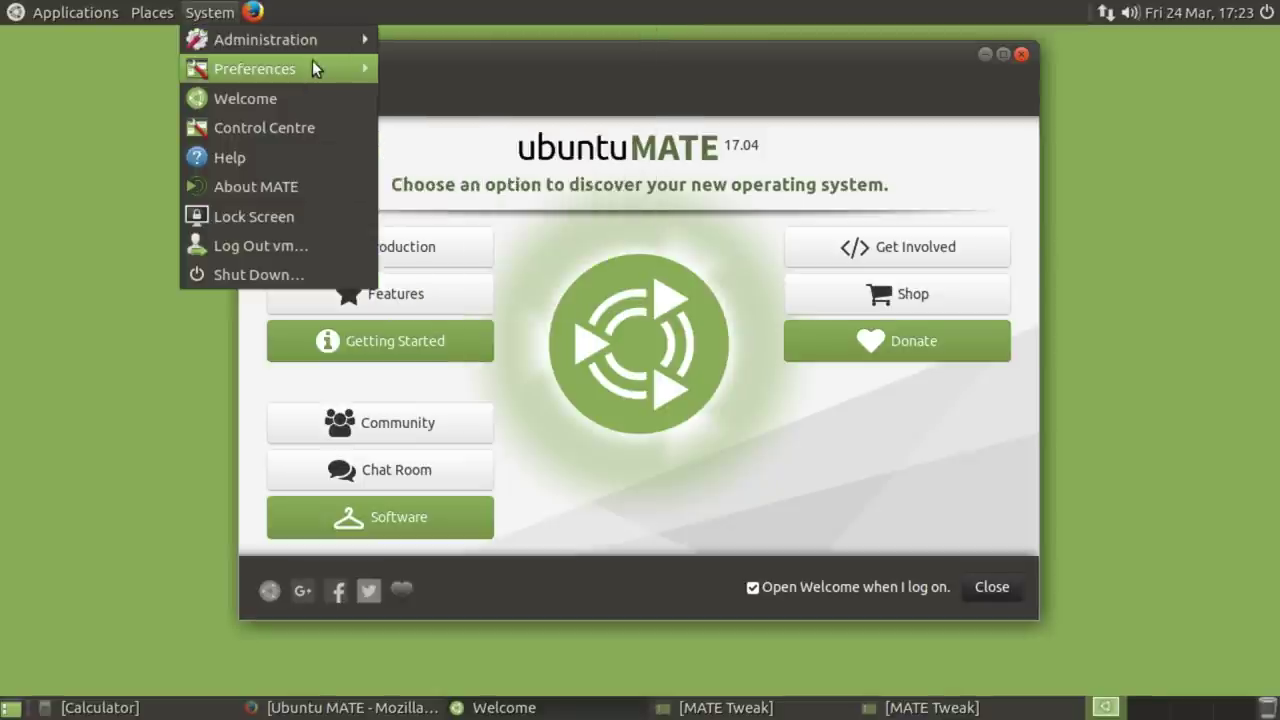
pyautogui.moveTo(323, 68)
pyautogui.moveTo(527, 126)
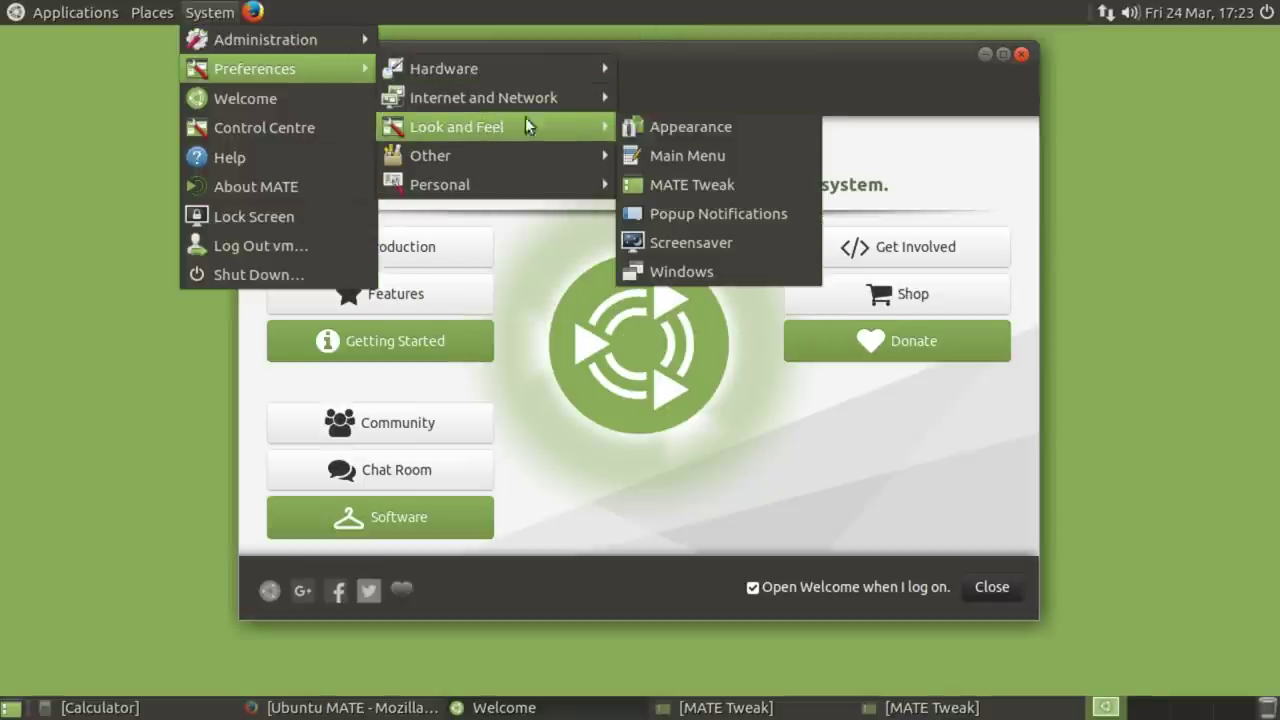
pyautogui.click(692, 132)
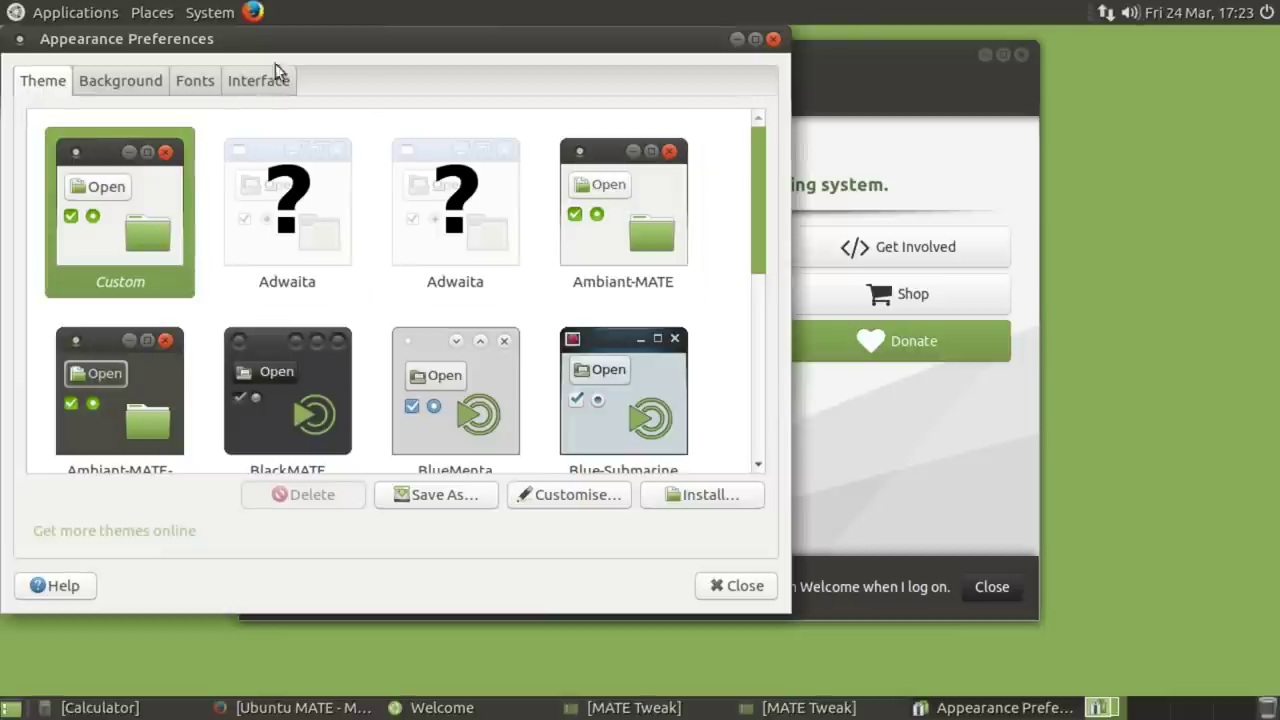
pyautogui.moveTo(358, 45); pyautogui.dragTo(427, 55)
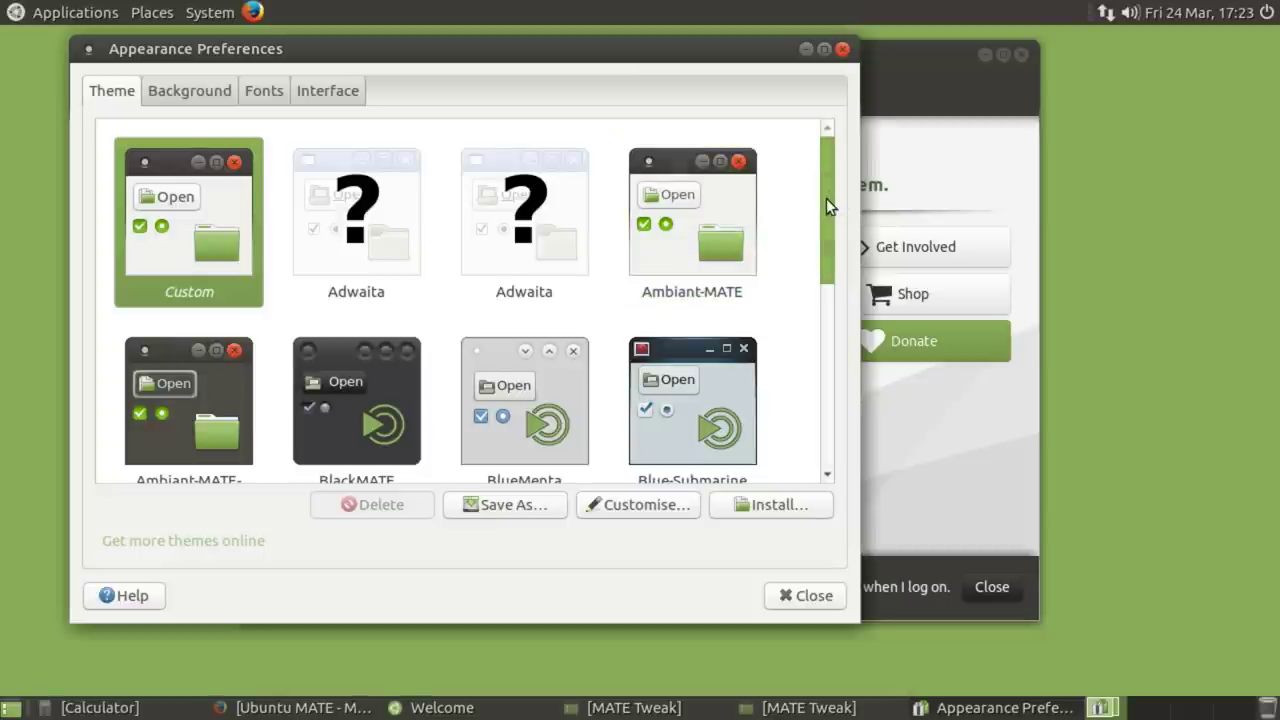
pyautogui.moveTo(827, 194)
pyautogui.mouseDown()
pyautogui.moveTo(829, 220)
pyautogui.moveTo(828, 194)
pyautogui.mouseUp()
# Examine the Controls options for customising the current theme, close them, and view the Interface settings before returning to the themes
pyautogui.click(660, 517)
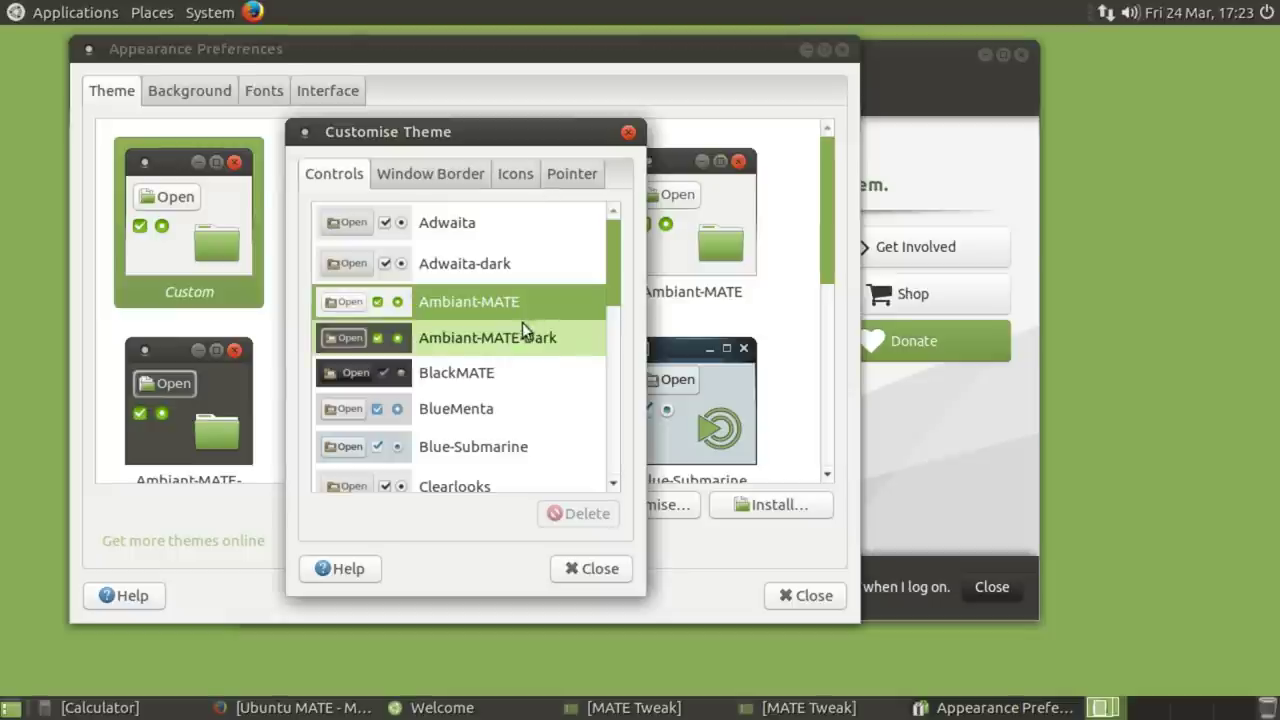
pyautogui.moveTo(610, 272)
pyautogui.mouseDown()
pyautogui.moveTo(603, 466)
pyautogui.moveTo(609, 270)
pyautogui.mouseUp()
pyautogui.click(594, 566)
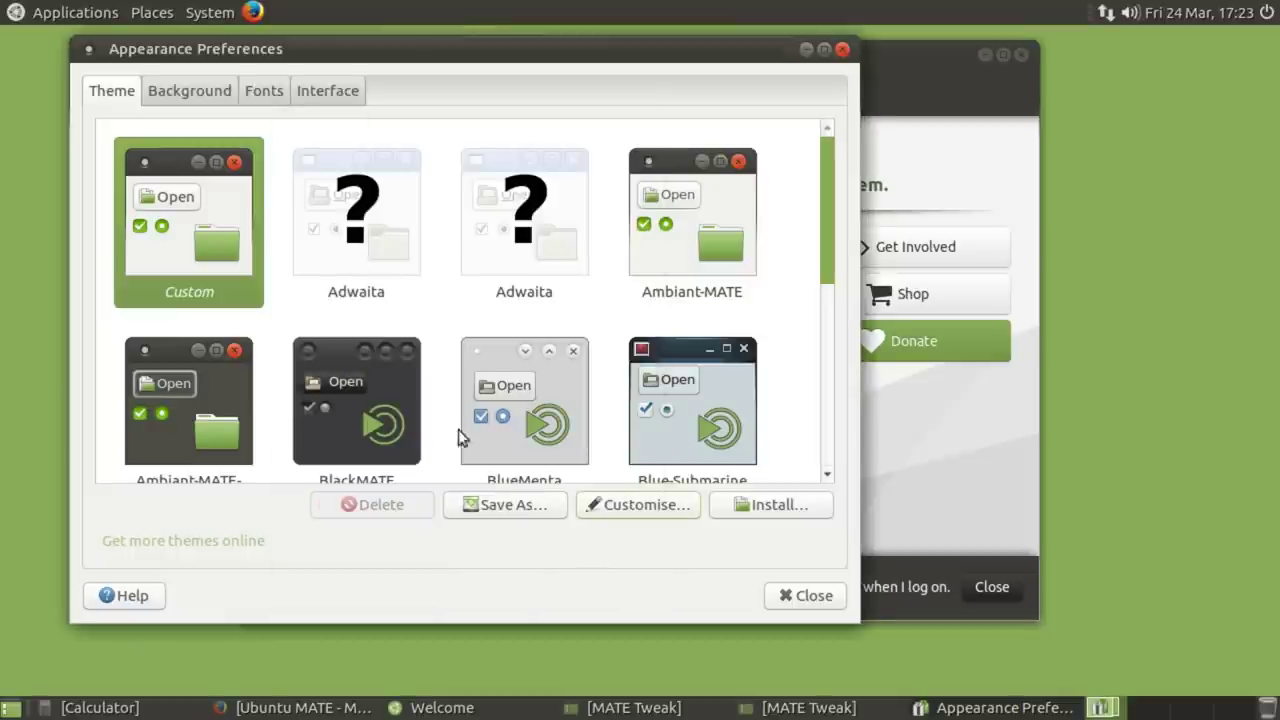
pyautogui.click(325, 98)
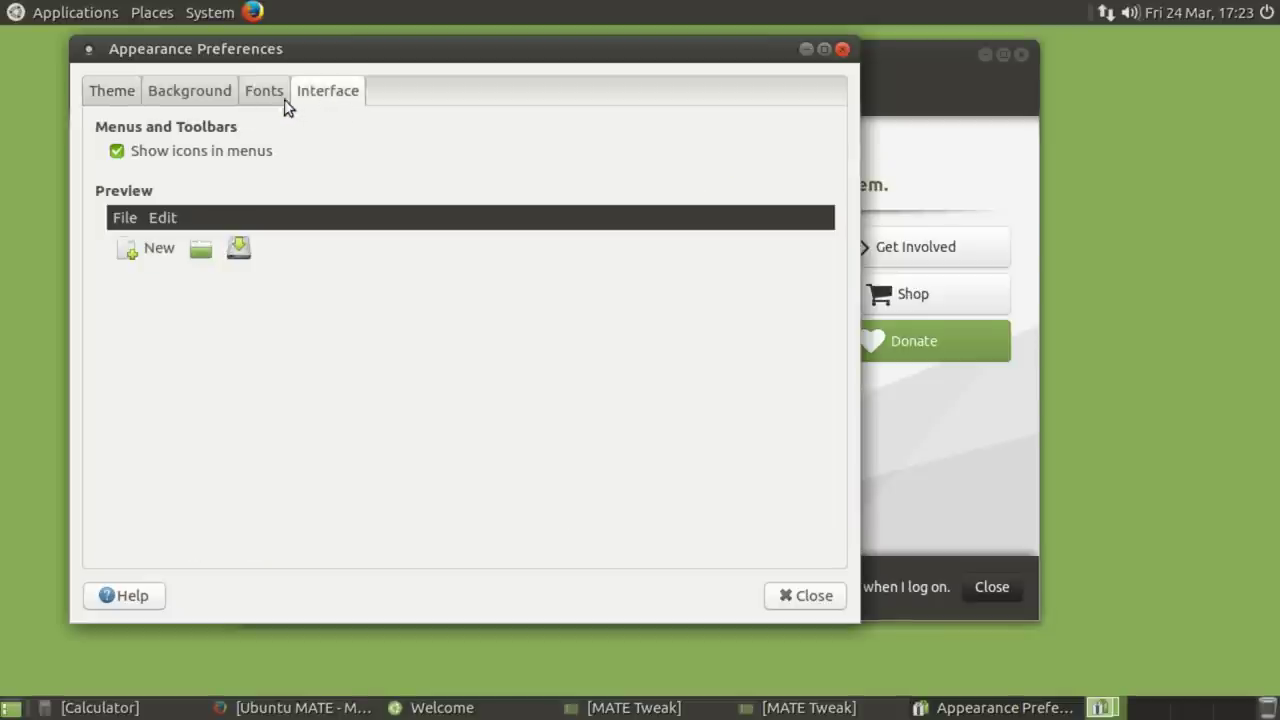
pyautogui.click(119, 93)
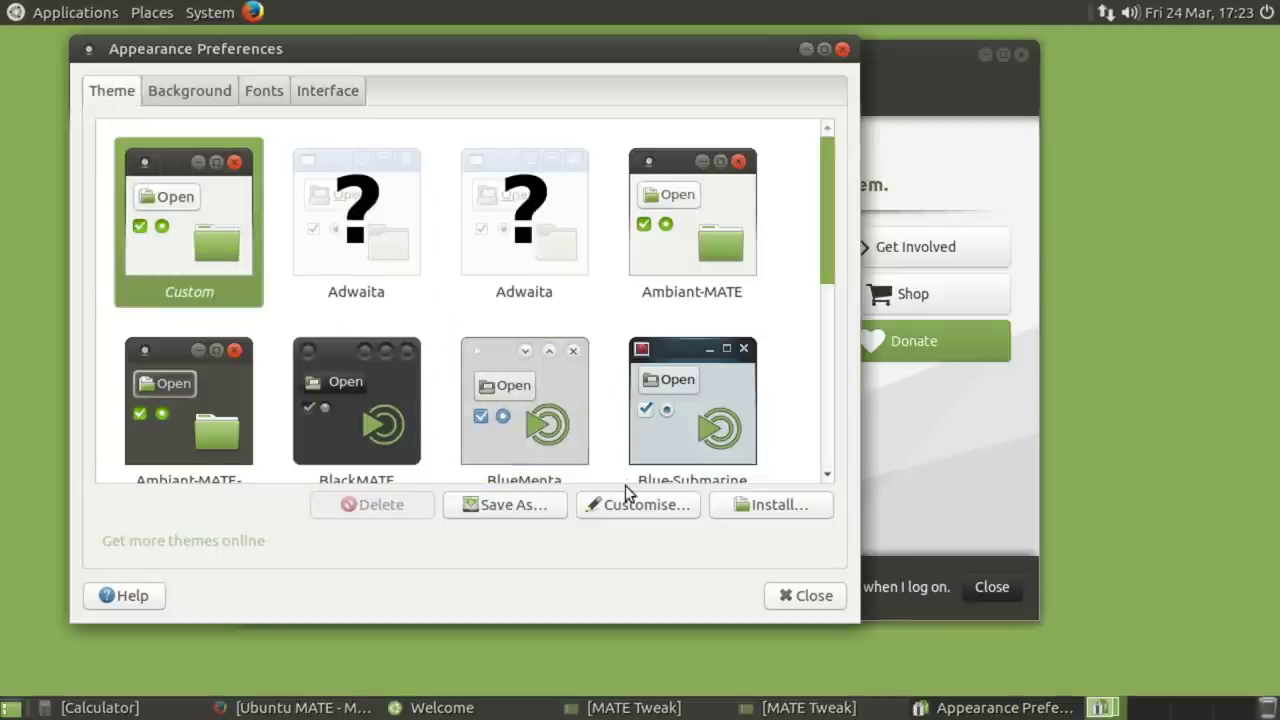
# Reopen the customisation options for the current theme, keep Ambiant-MATE as the controls style, and show the pointer choices
pyautogui.click(656, 511)
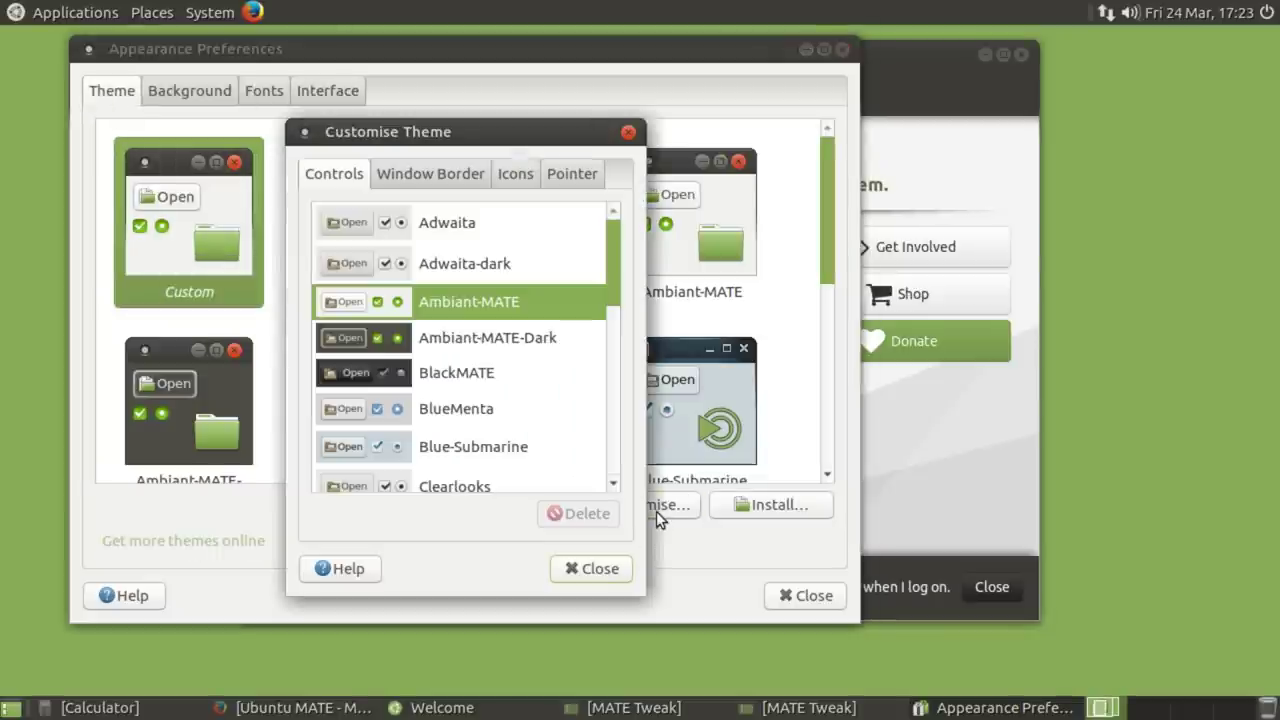
pyautogui.click(521, 311)
pyautogui.click(589, 174)
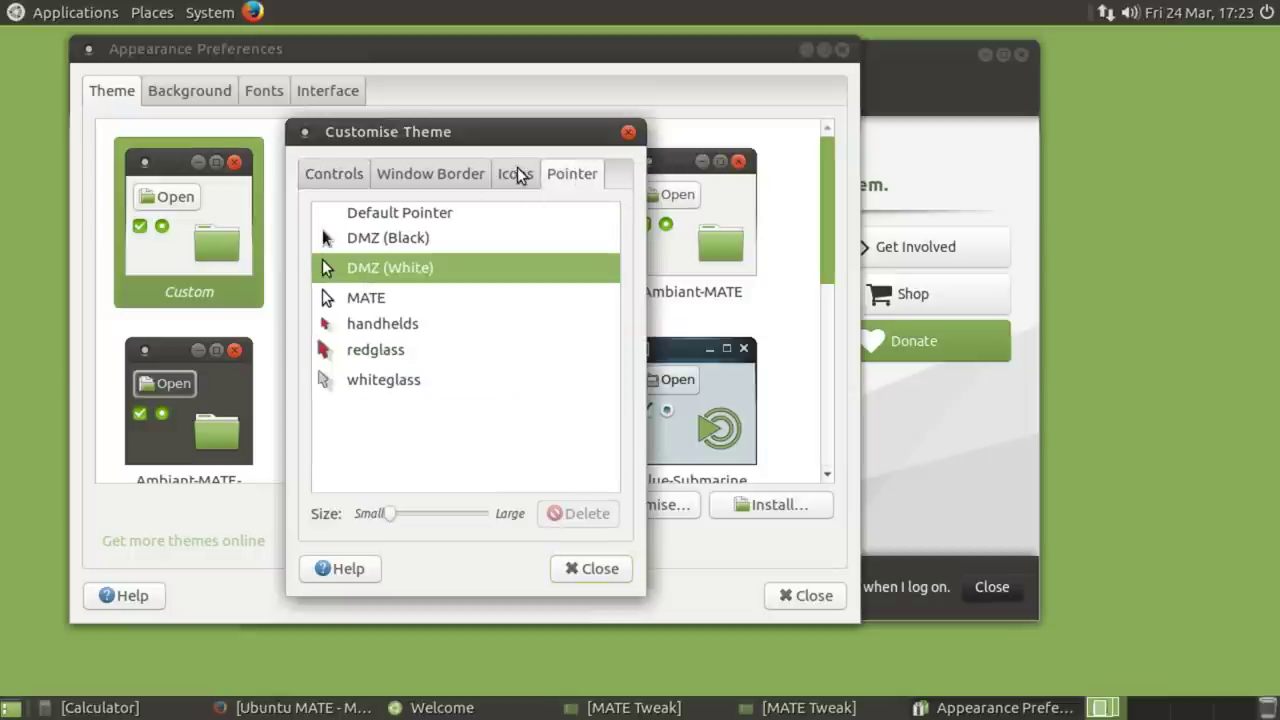
# Review the icon, window border and controls choices for the current theme, and close the customisation options
pyautogui.click(516, 170)
pyautogui.click(440, 172)
pyautogui.click(344, 173)
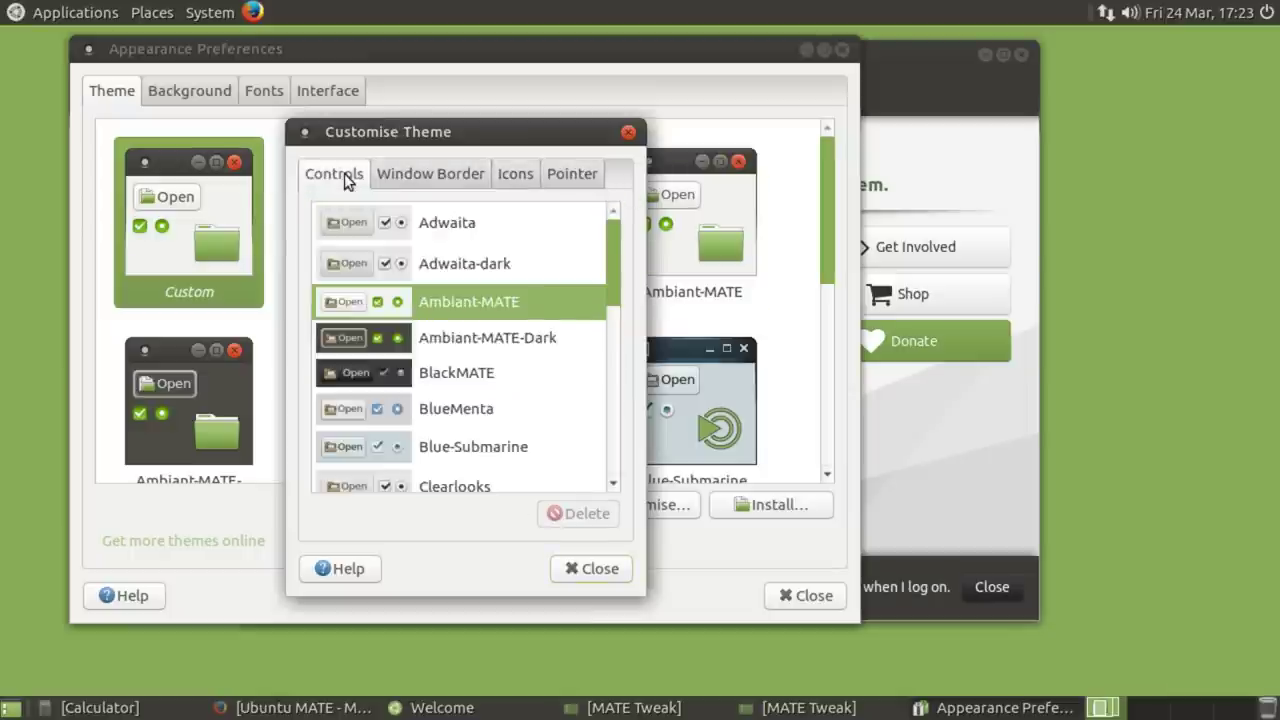
pyautogui.scroll(-5, 610, 300)
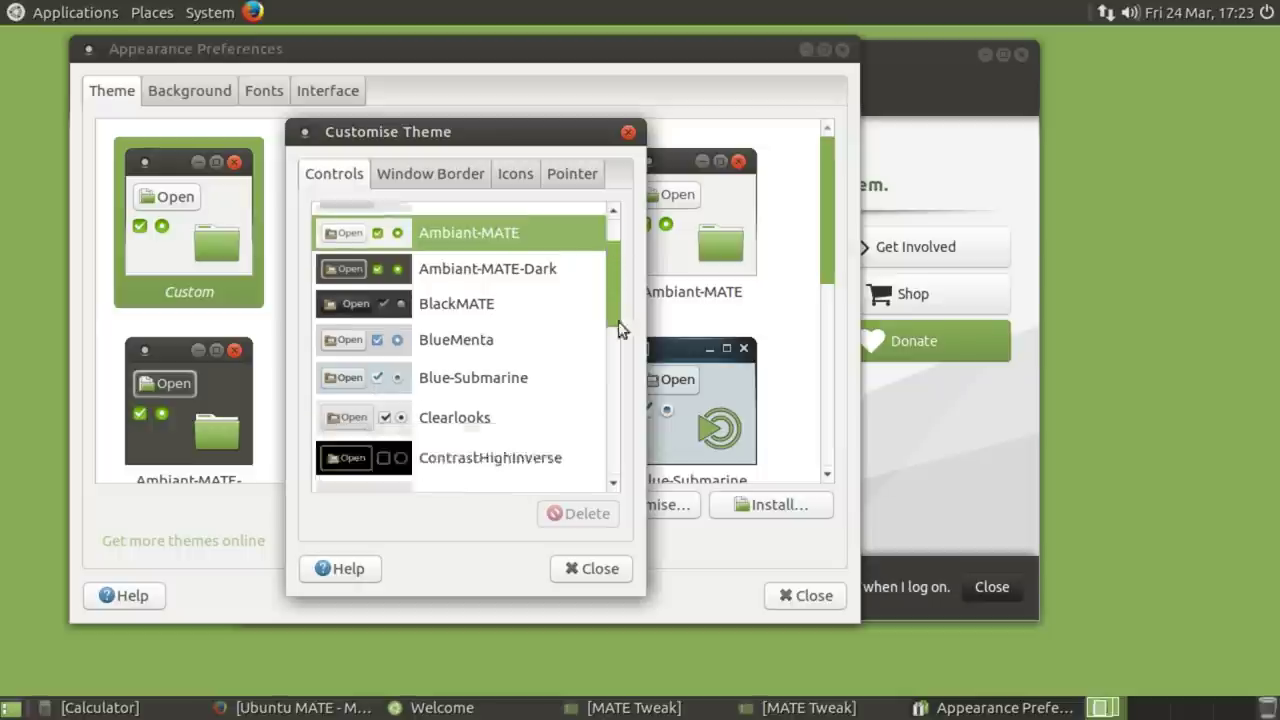
pyautogui.click(624, 563)
# Apply the Radiant-MATE theme from the list of themes
pyautogui.moveTo(822, 262); pyautogui.dragTo(826, 143)
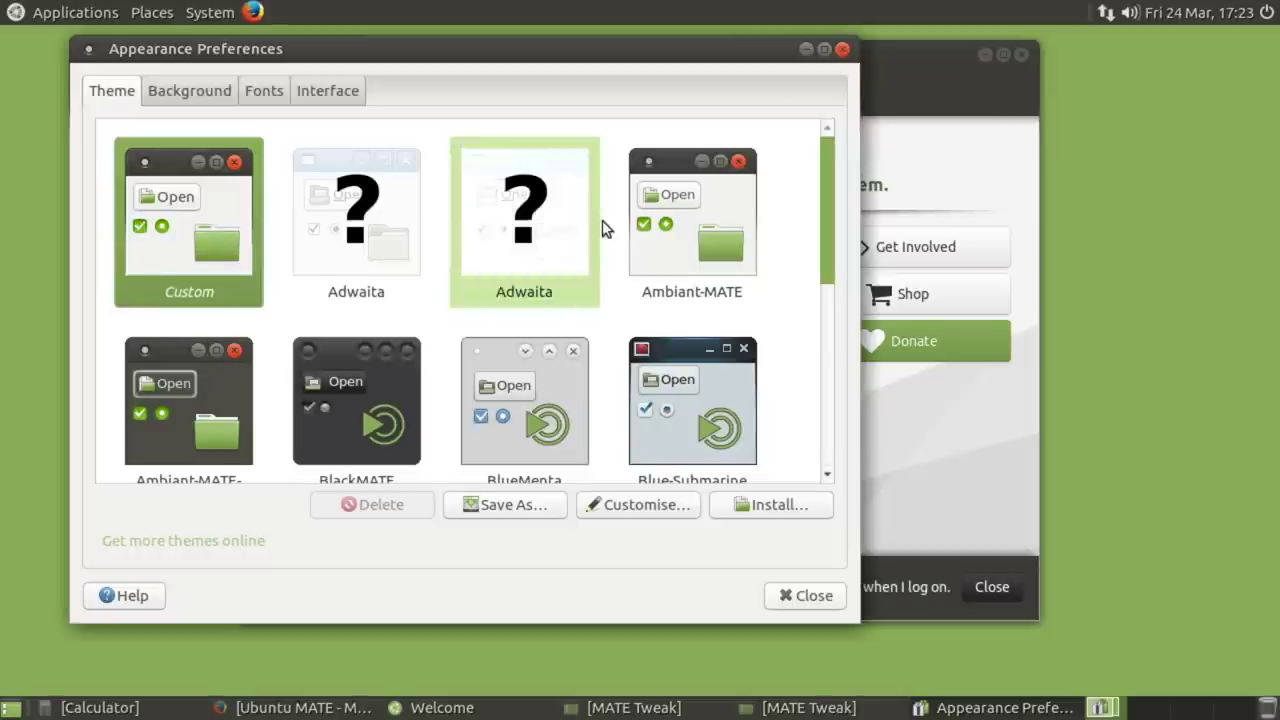
pyautogui.moveTo(826, 268); pyautogui.dragTo(826, 425)
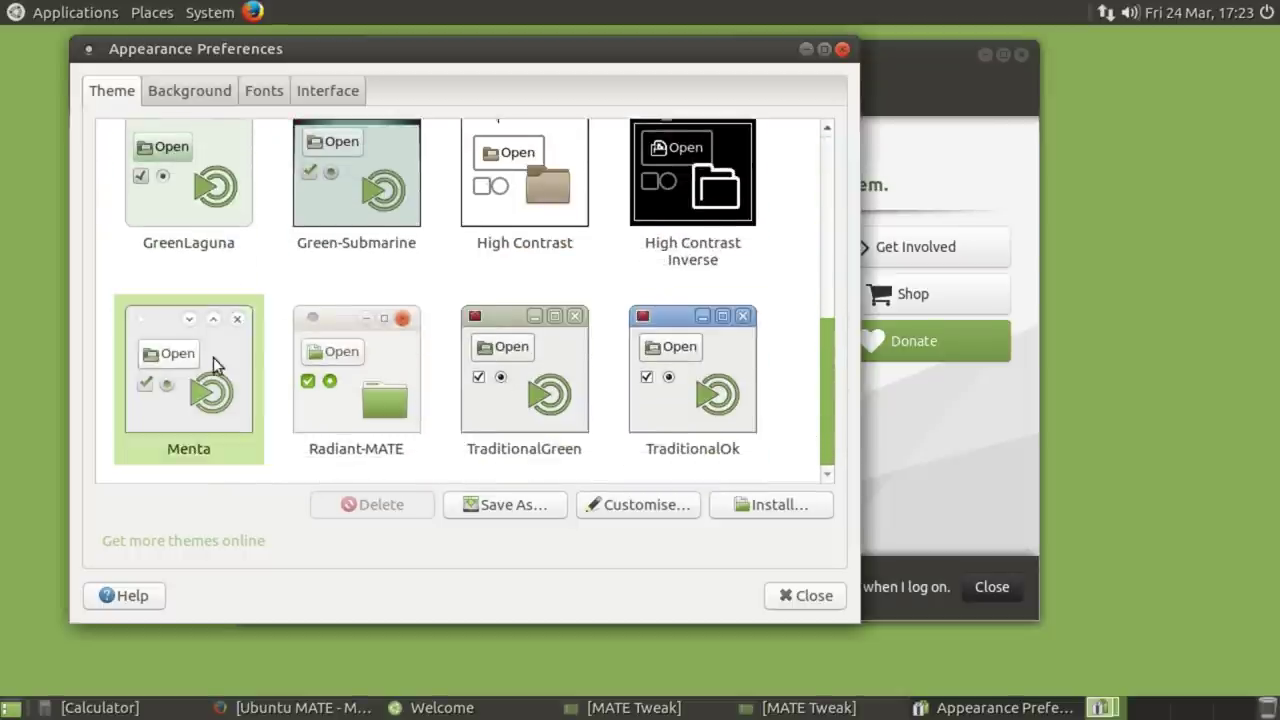
pyautogui.click(350, 375)
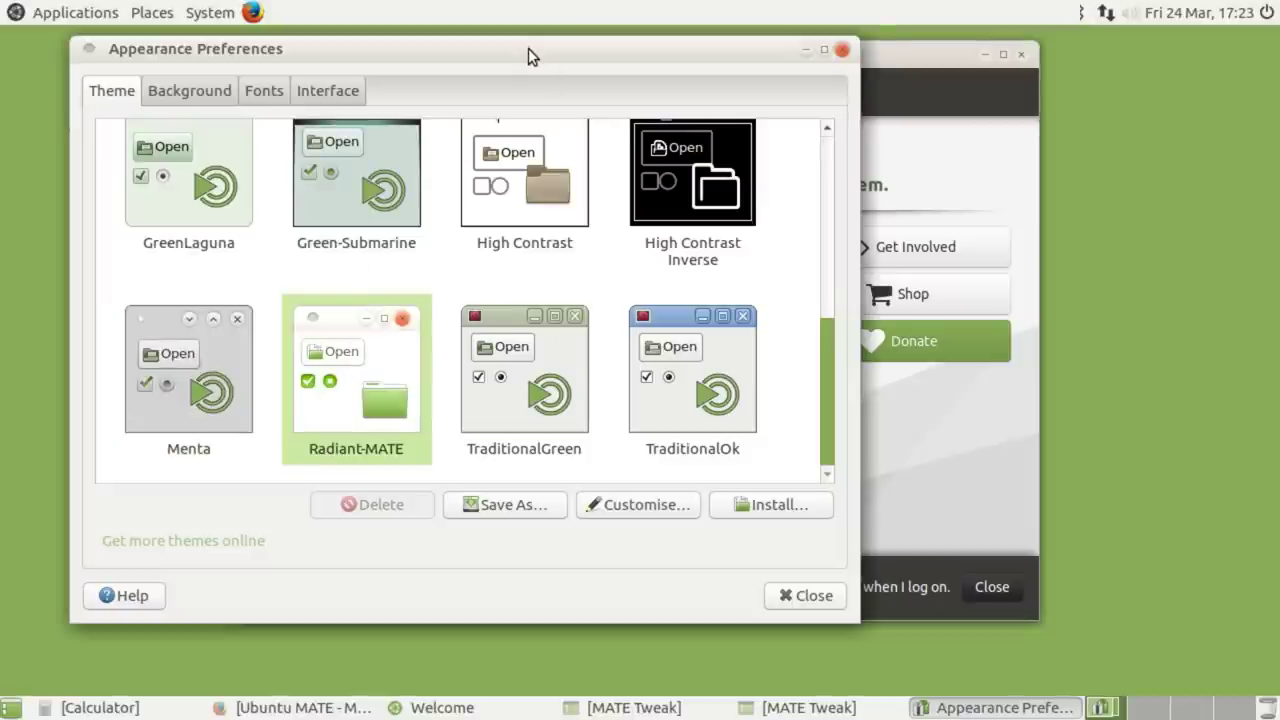
# Move Appearance Preferences aside, close the Welcome window, and reposition Appearance Preferences nearer the middle of the desktop
pyautogui.moveTo(528, 48); pyautogui.dragTo(828, 113)
pyautogui.moveTo(449, 57); pyautogui.dragTo(316, 63)
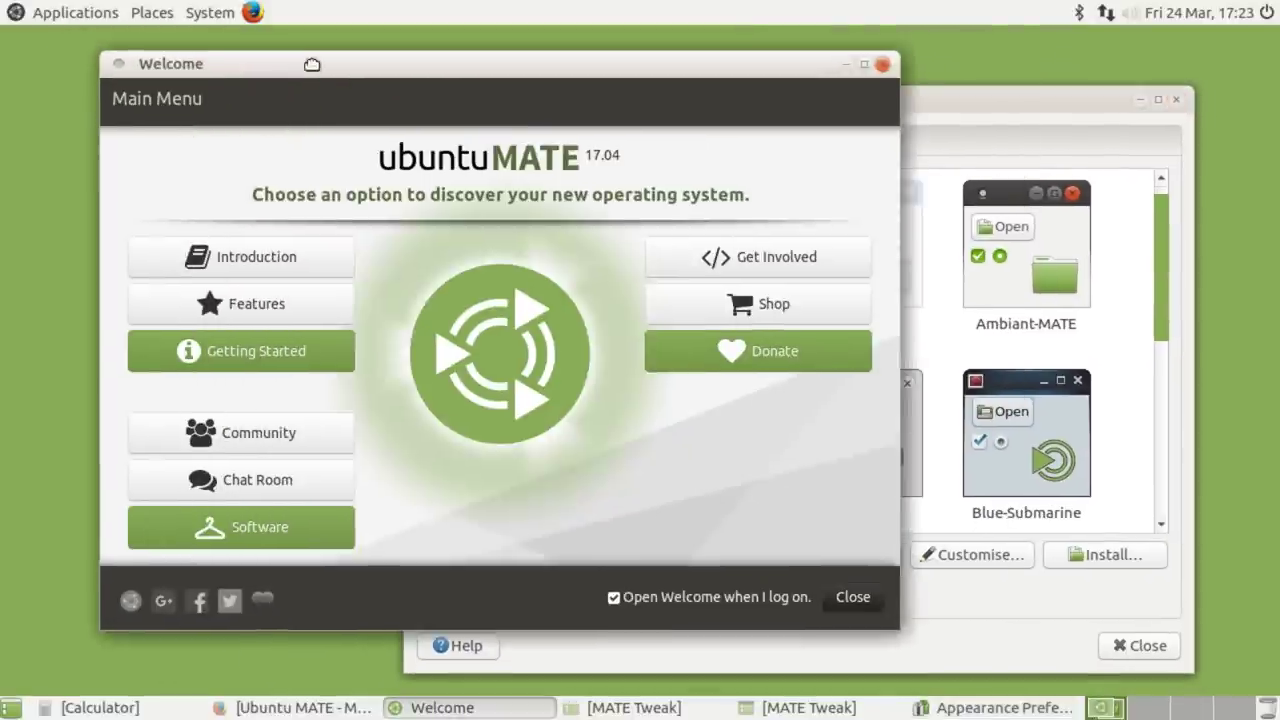
pyautogui.click(886, 61)
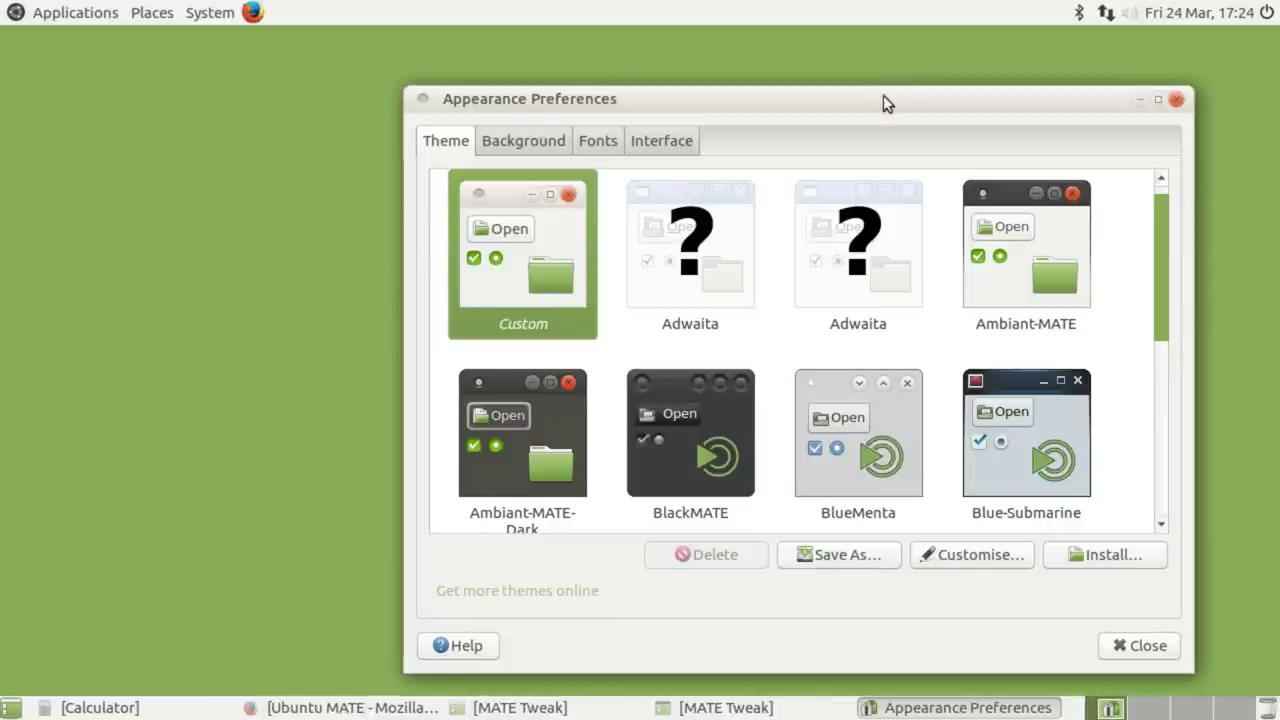
pyautogui.moveTo(883, 101); pyautogui.dragTo(743, 79)
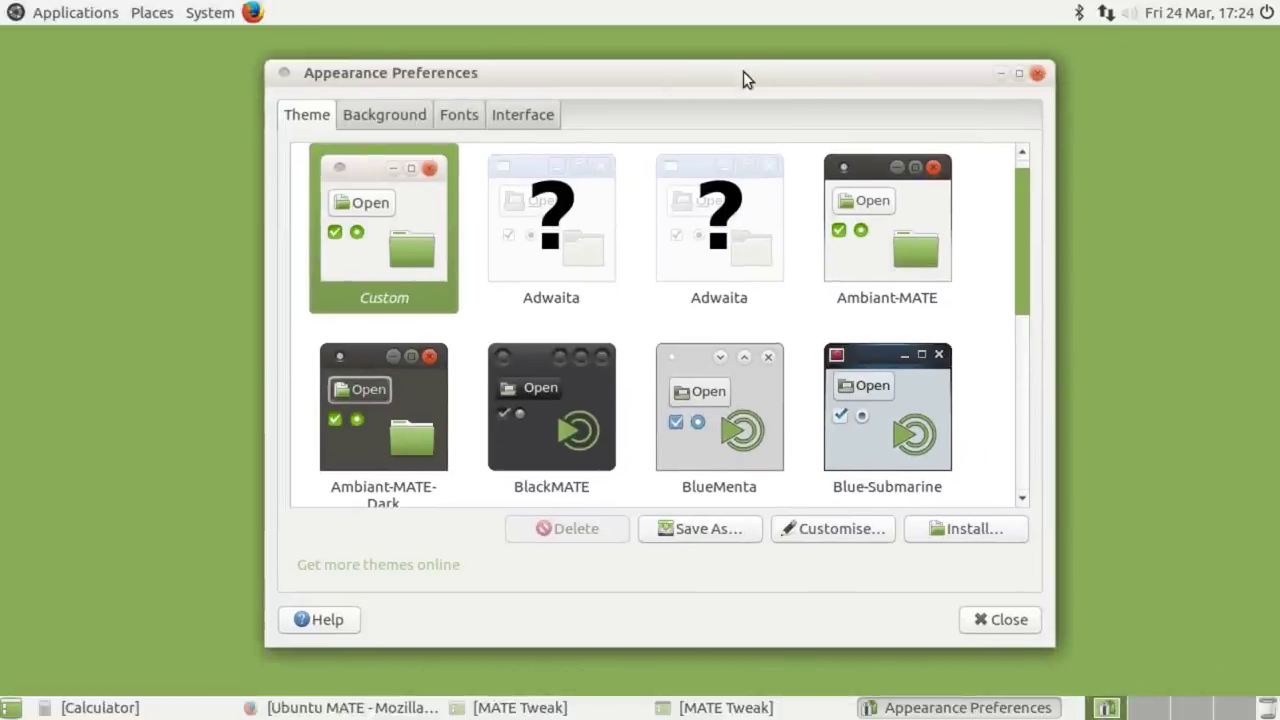
# View the Applications menu categories in the Radiant-MATE style and return to the theme list
pyautogui.click(58, 13)
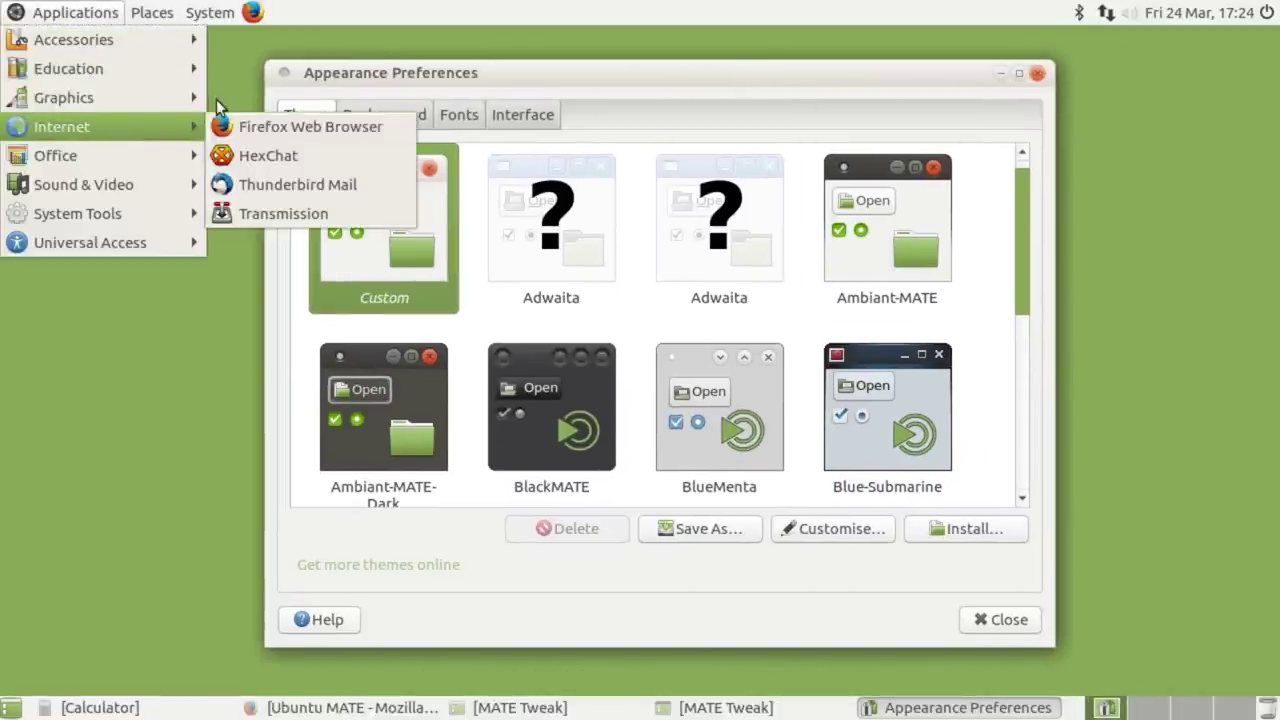
pyautogui.moveTo(212, 12)
pyautogui.click(1016, 292)
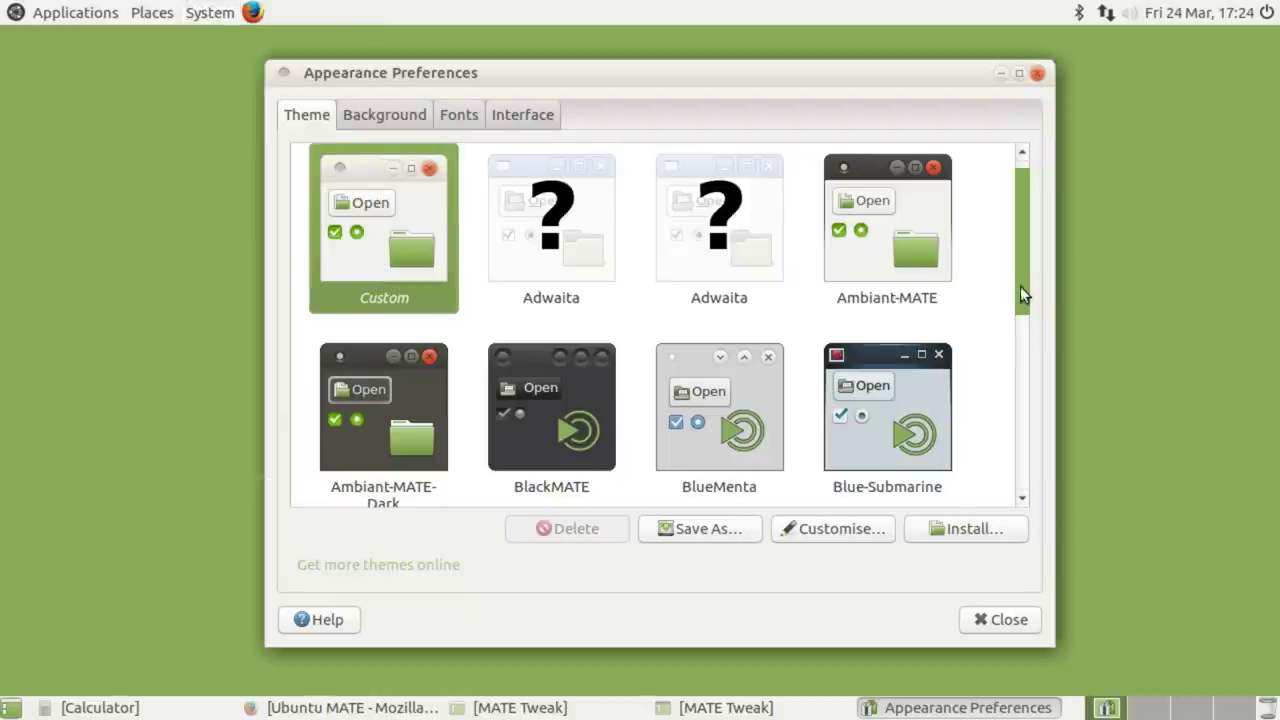
# Try the Ambiant-MATE-Dark theme and look over the theme list in its dark style
pyautogui.moveTo(1022, 280); pyautogui.dragTo(1019, 327)
pyautogui.click(380, 295)
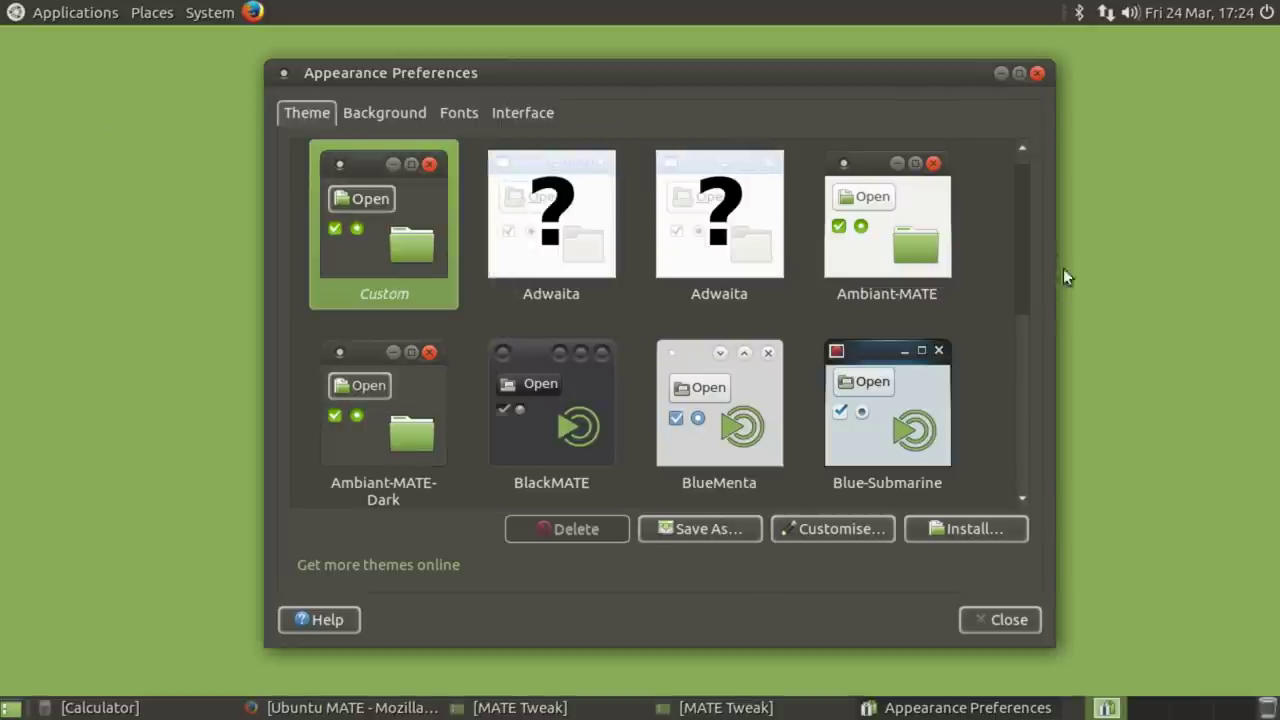
pyautogui.scroll(-1, 1034, 212)
pyautogui.scroll(2, 1041, 197)
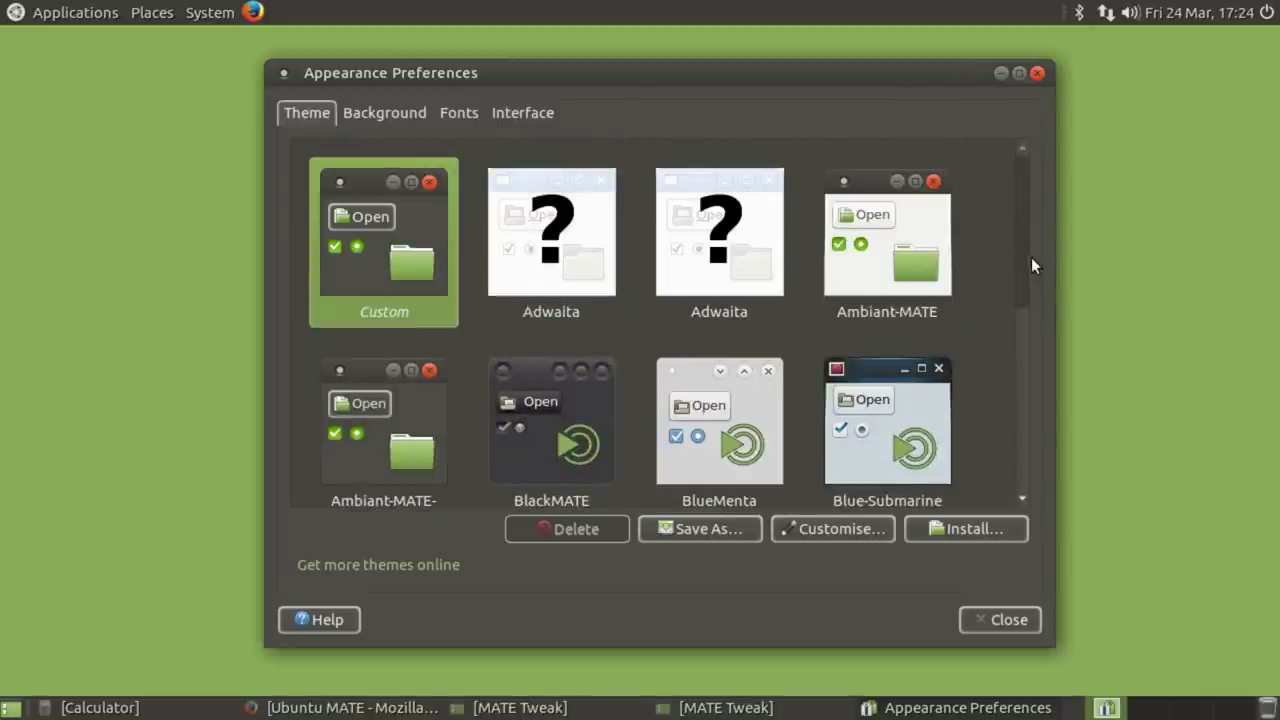
# Apply the Ambiant-MATE theme and close Appearance Preferences
pyautogui.click(926, 237)
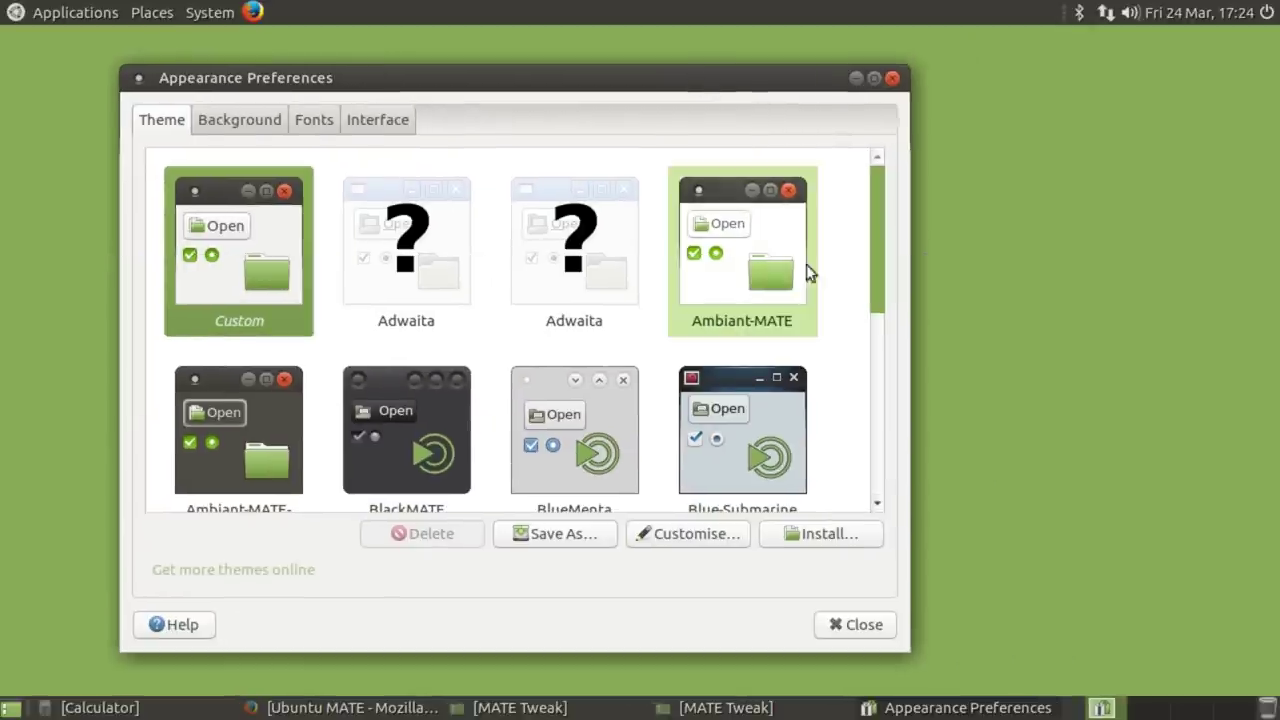
pyautogui.click(750, 270)
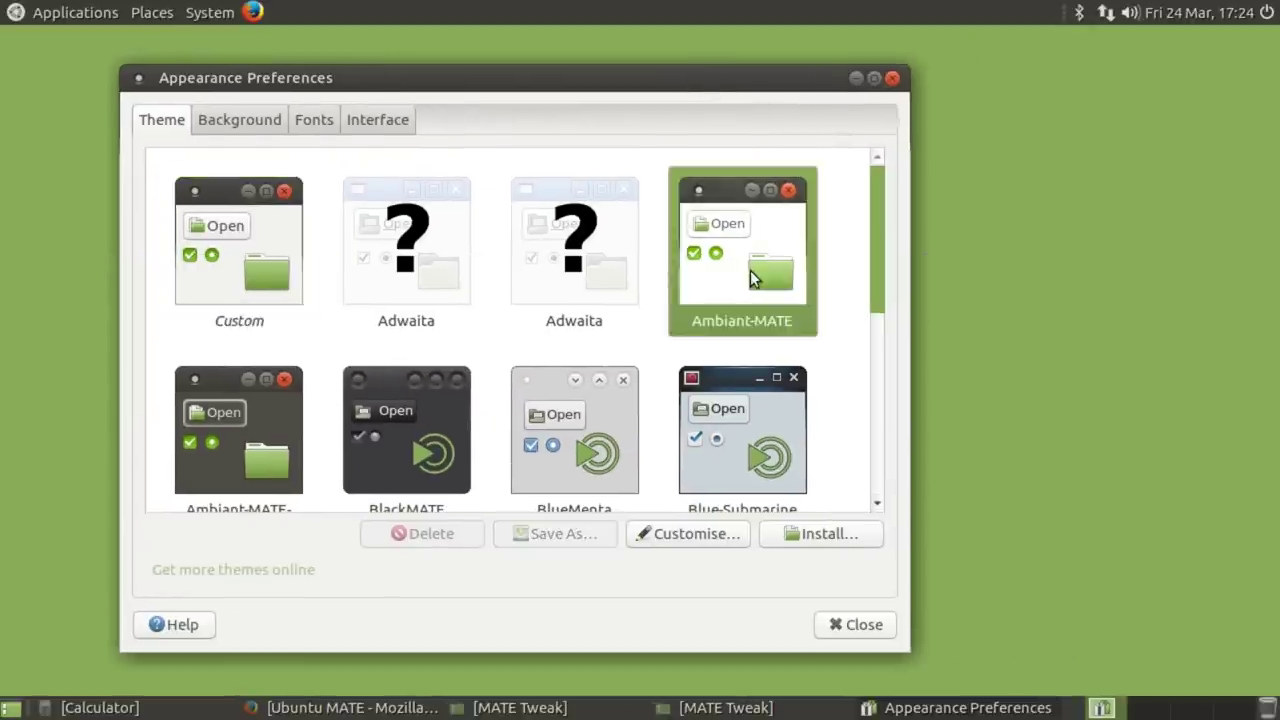
pyautogui.click(862, 625)
# Restore the MATE Tweak window, view its Interface settings, and switch Show Desktop Icons on and off again
pyautogui.click(718, 707)
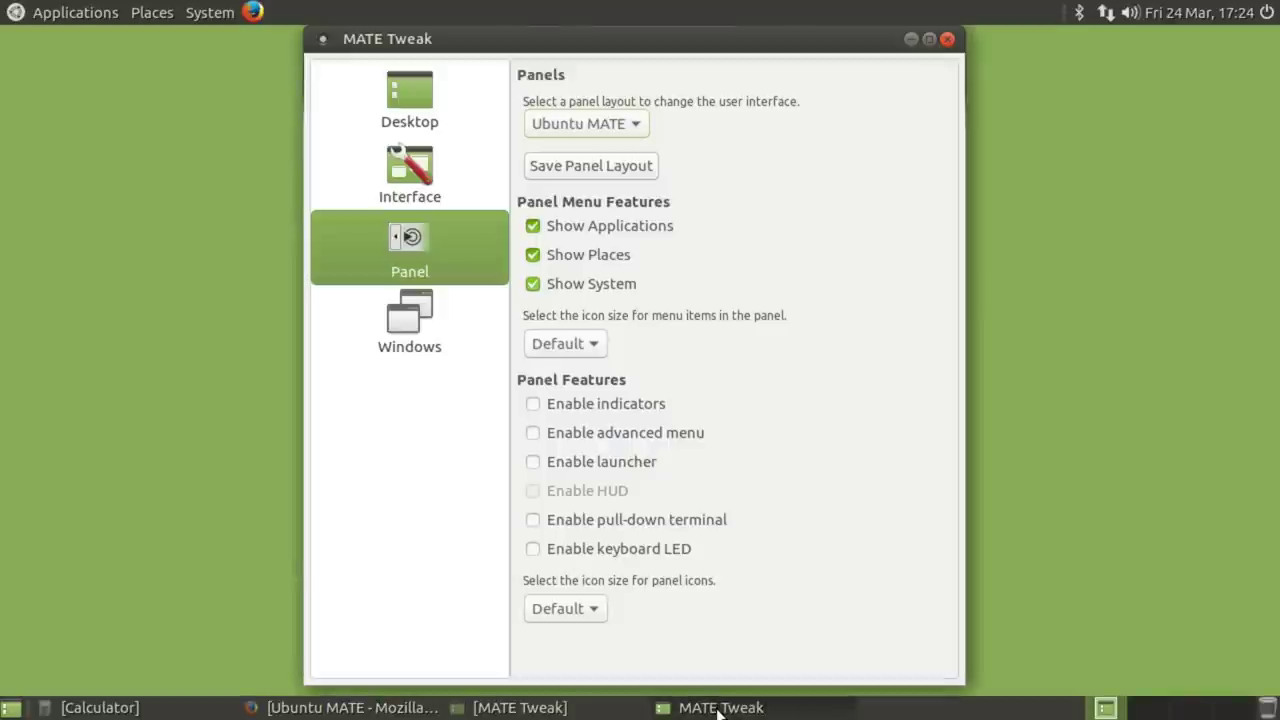
pyautogui.click(423, 180)
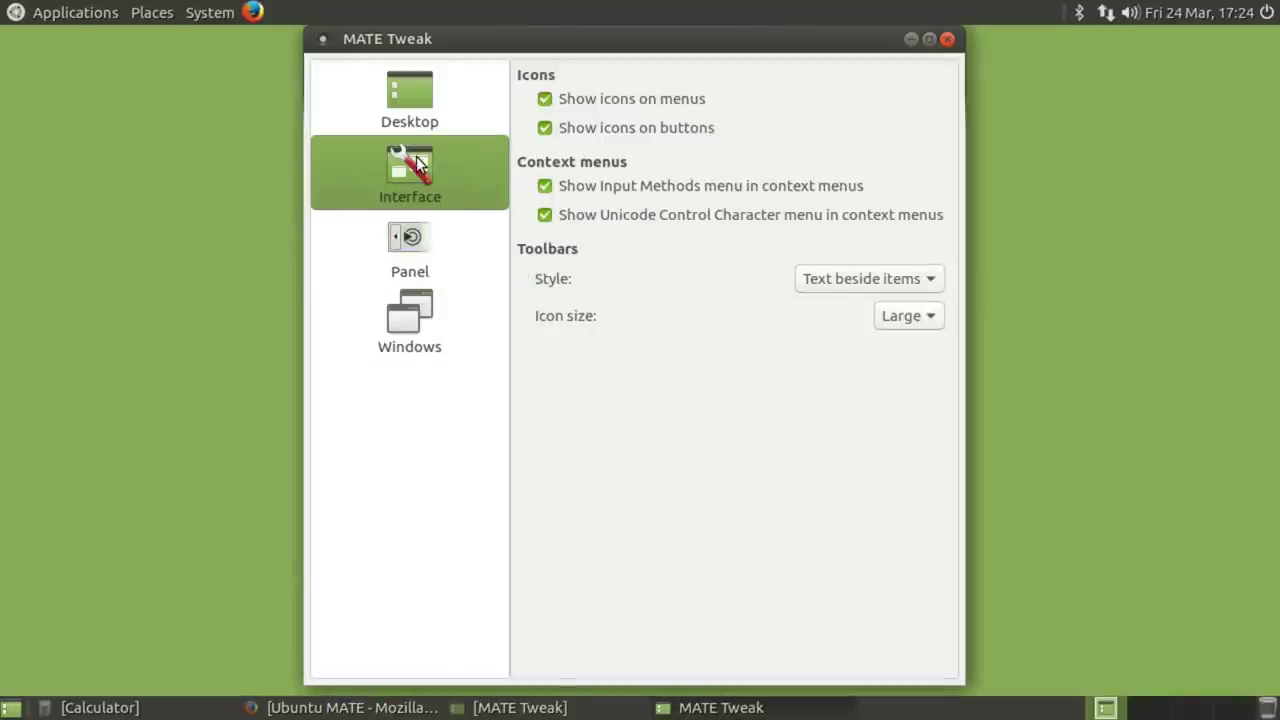
pyautogui.press('Up')
pyautogui.click(598, 99)
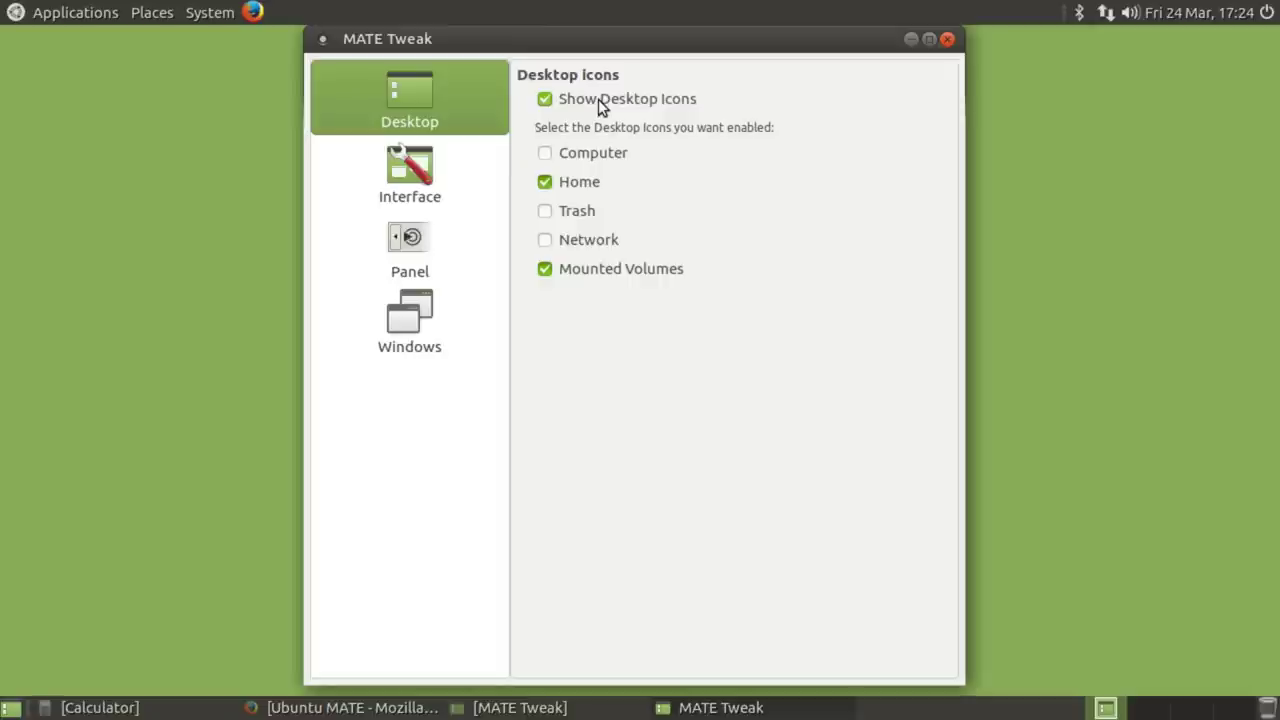
pyautogui.click(598, 99)
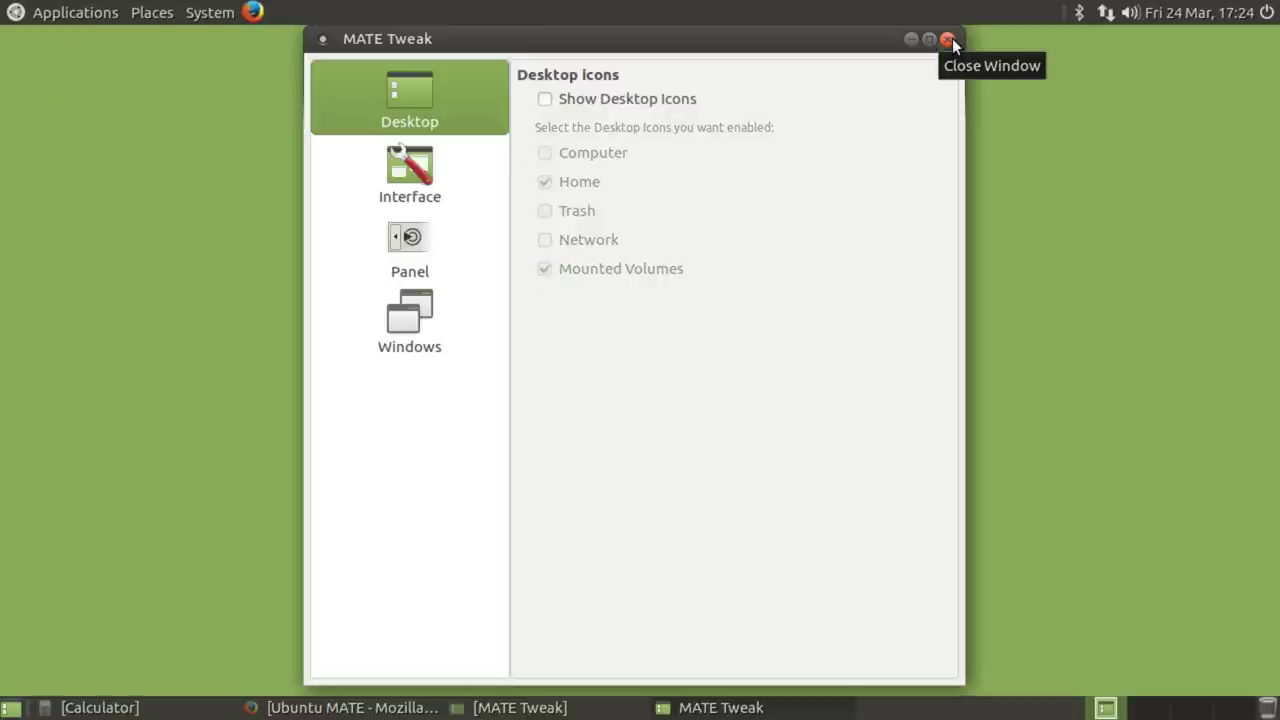
# Examine the Interface, Panel and Windows settings in MATE Tweak, and close it
pyautogui.click(389, 175)
pyautogui.click(421, 235)
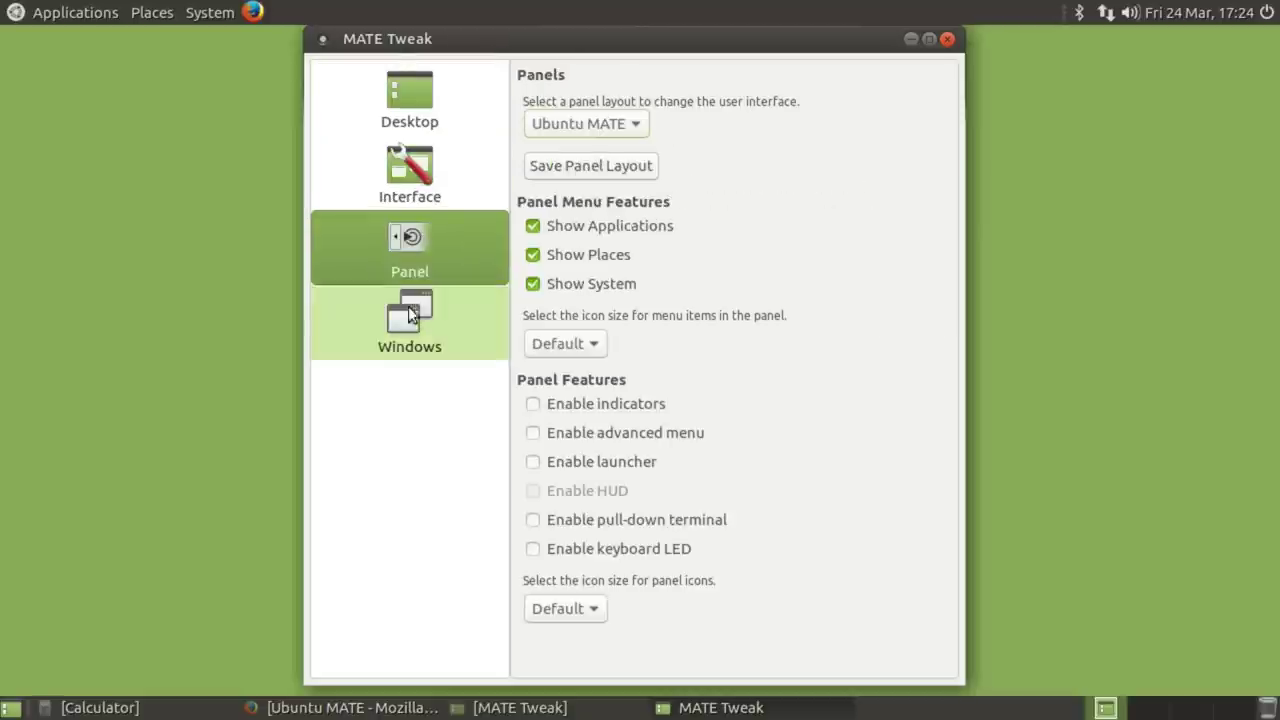
pyautogui.click(418, 315)
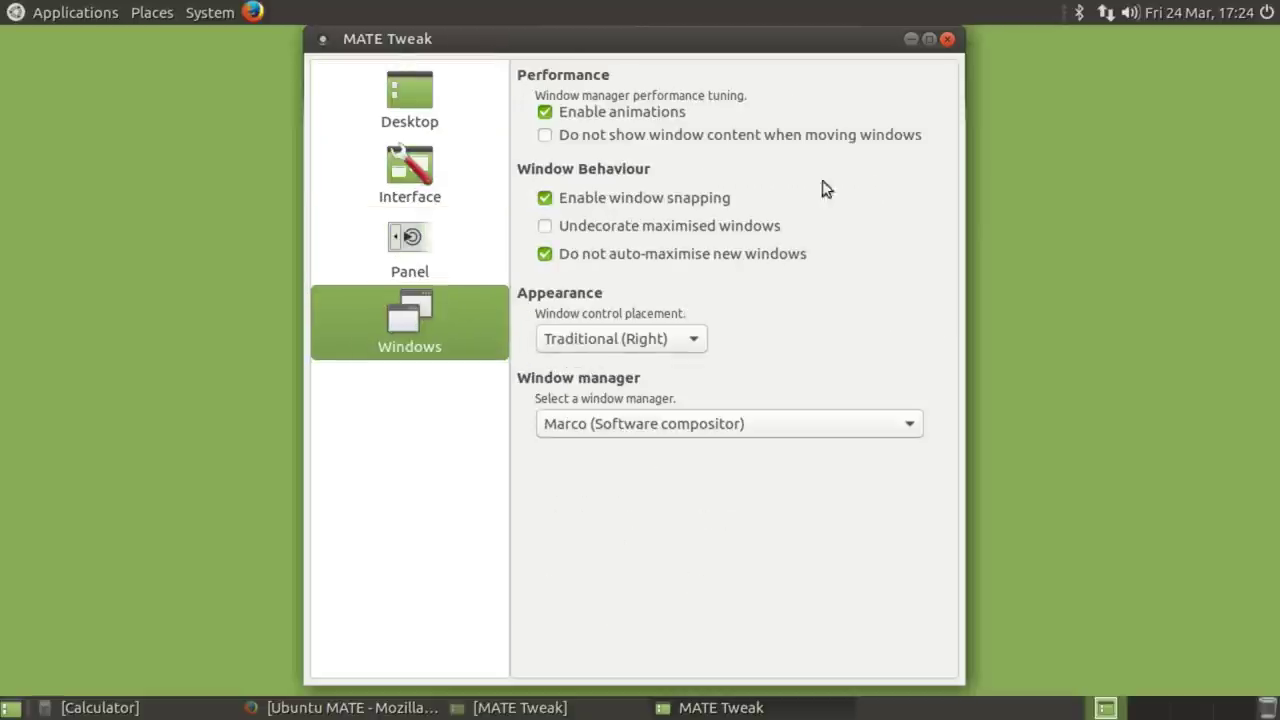
pyautogui.click(951, 39)
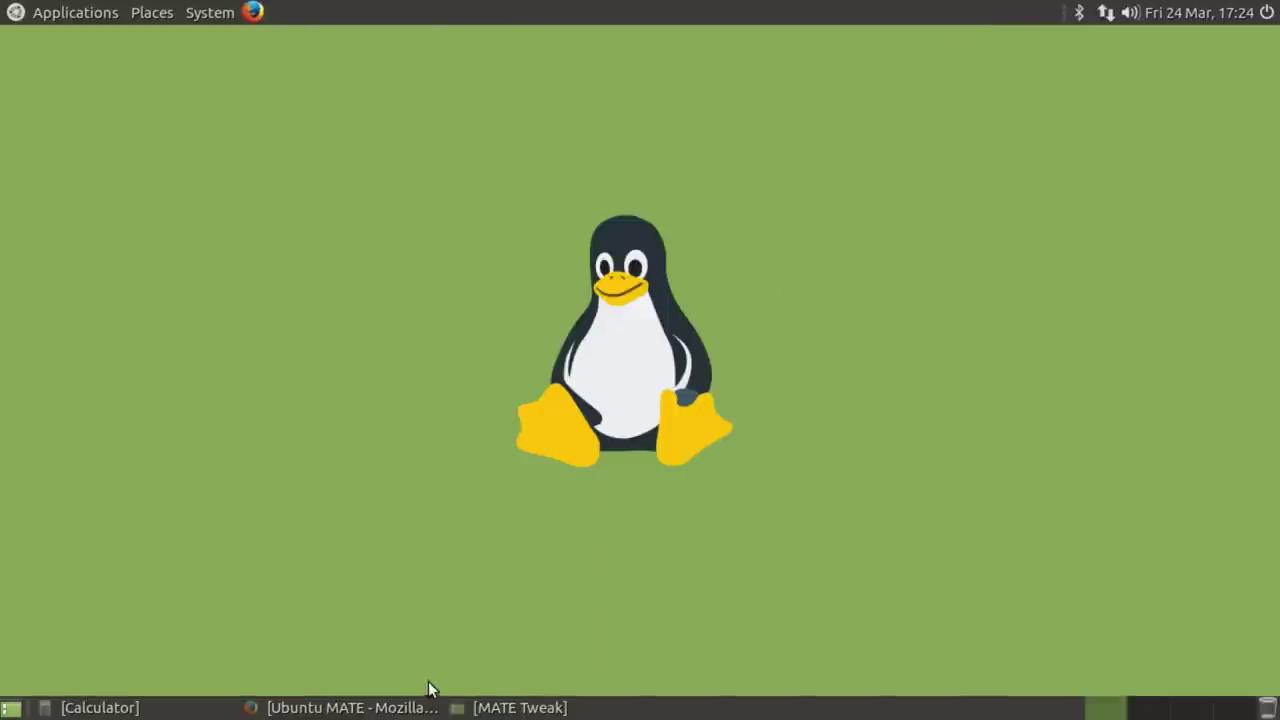
# Read further through the release notes in Firefox, close the About MATE Desktop Environment window, and return to the notes
pyautogui.click(323, 710)
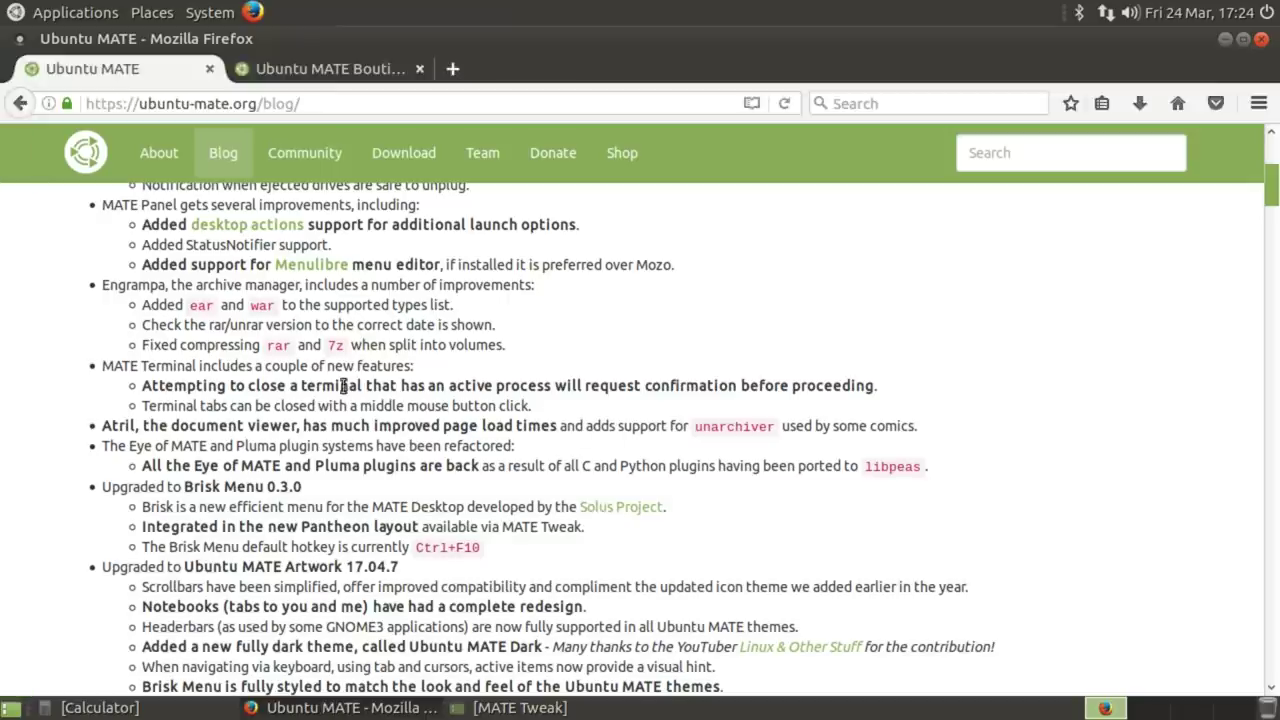
pyautogui.scroll(-2, 1006, 283)
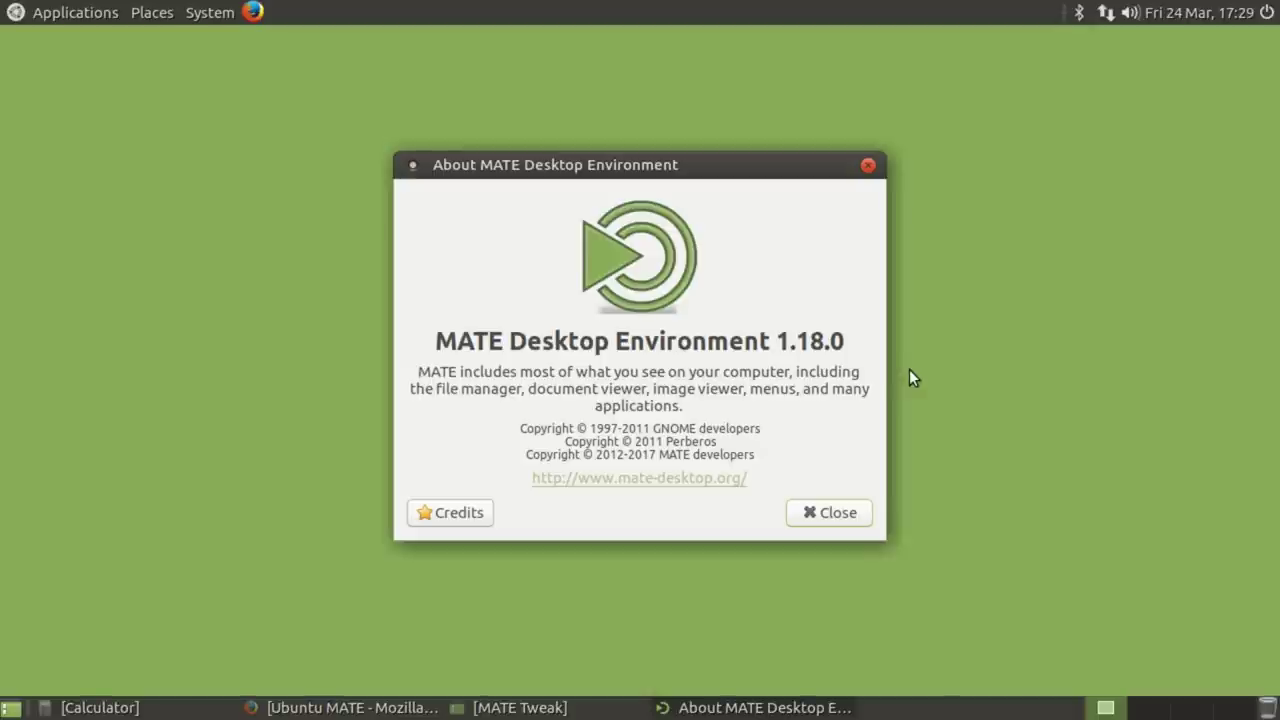
pyautogui.click(843, 515)
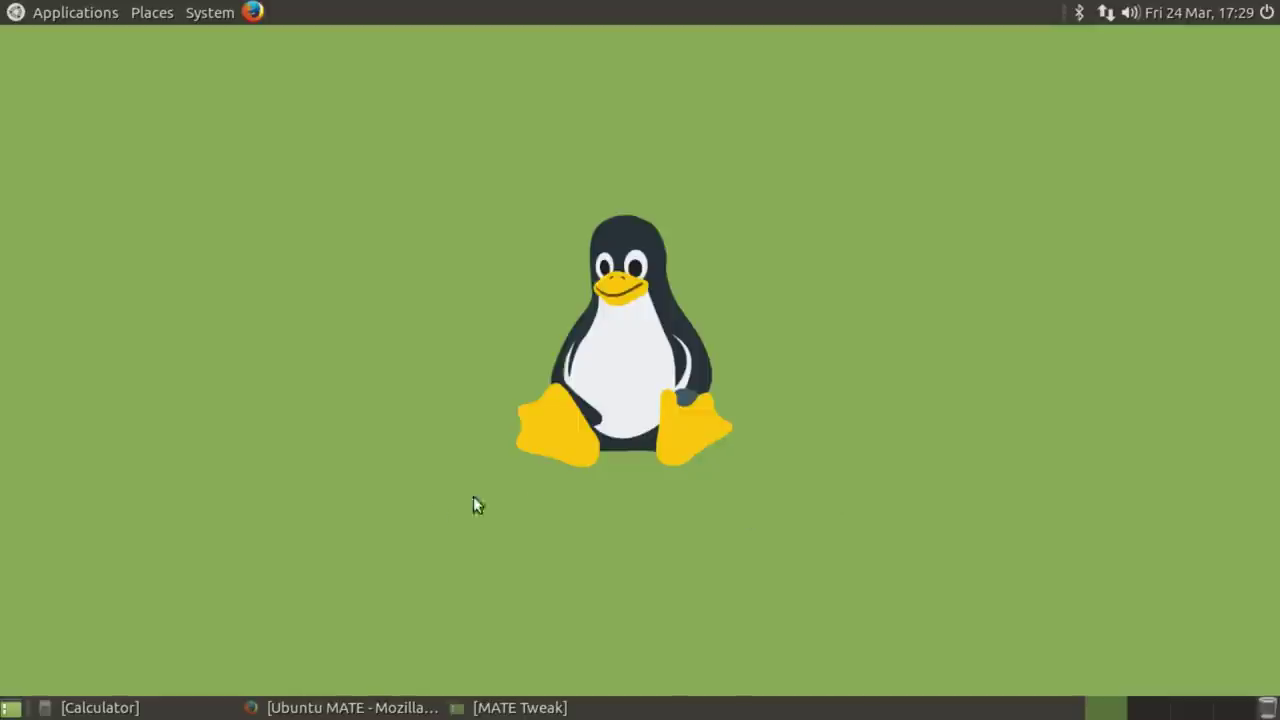
pyautogui.click(345, 707)
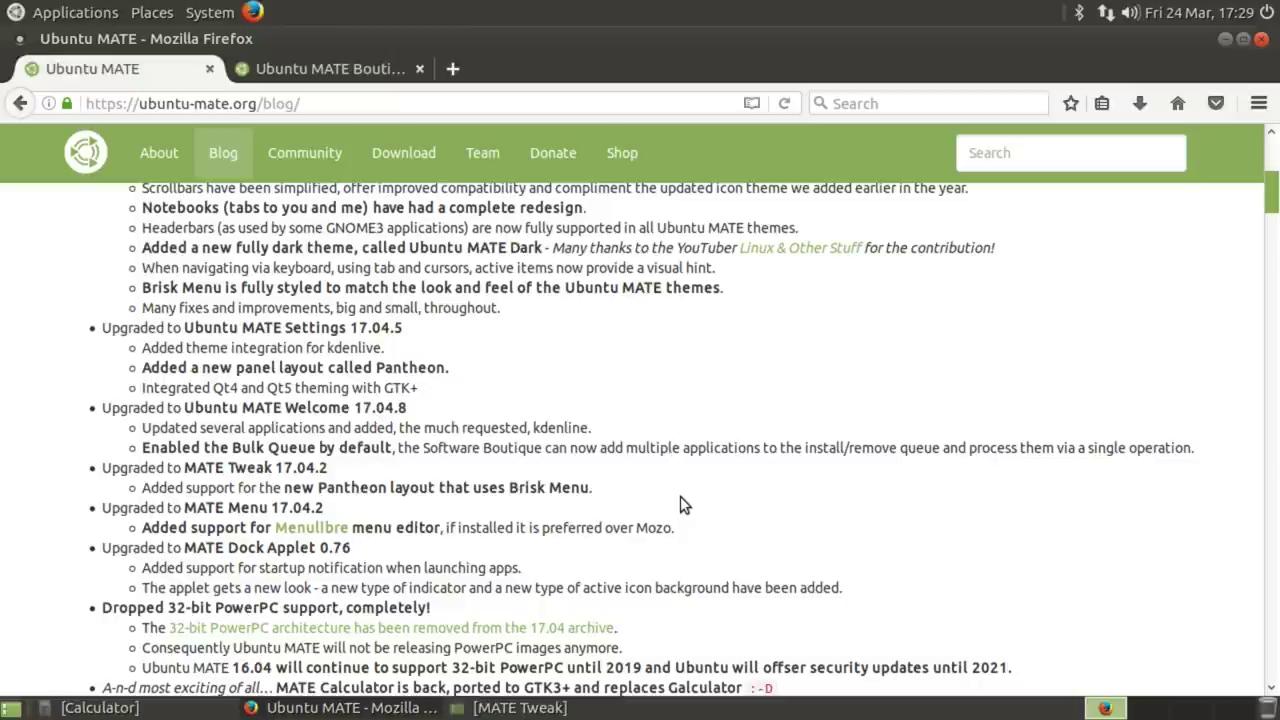
# Switch to the remaining MATE Tweak window, check the window manager choices, keep Marco (Software compositor), and close it
pyautogui.click(515, 707)
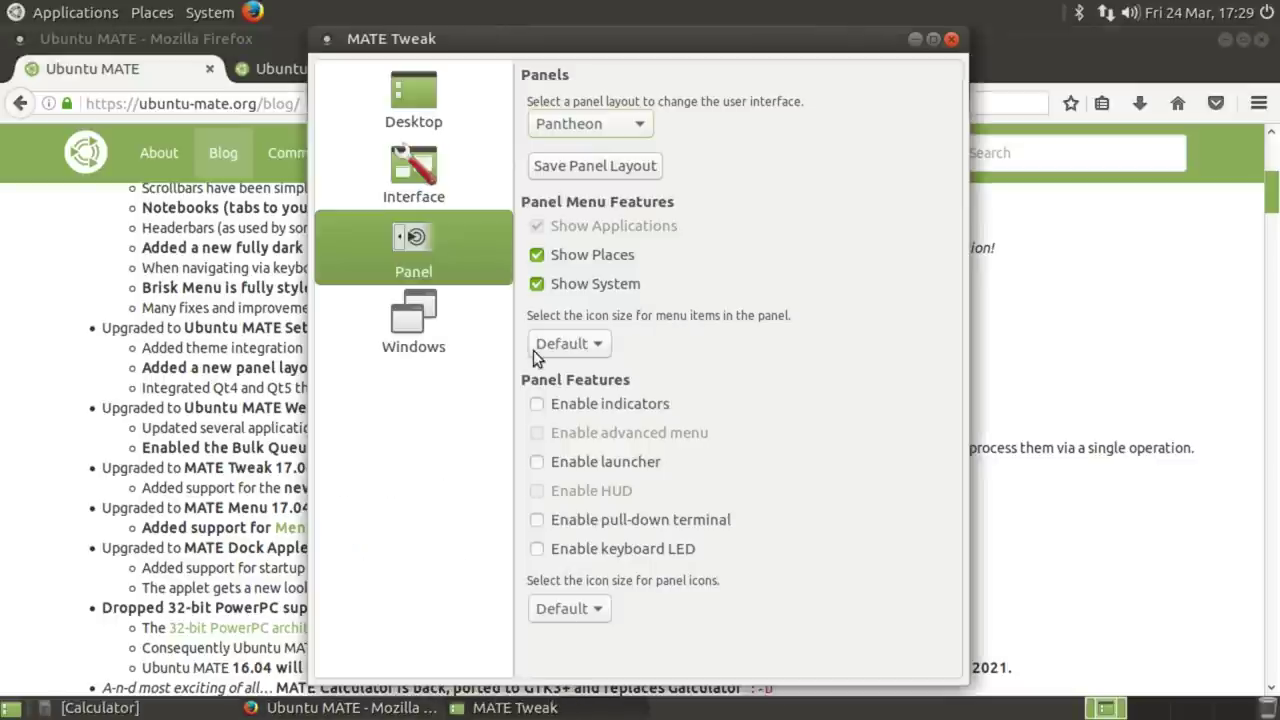
pyautogui.click(413, 320)
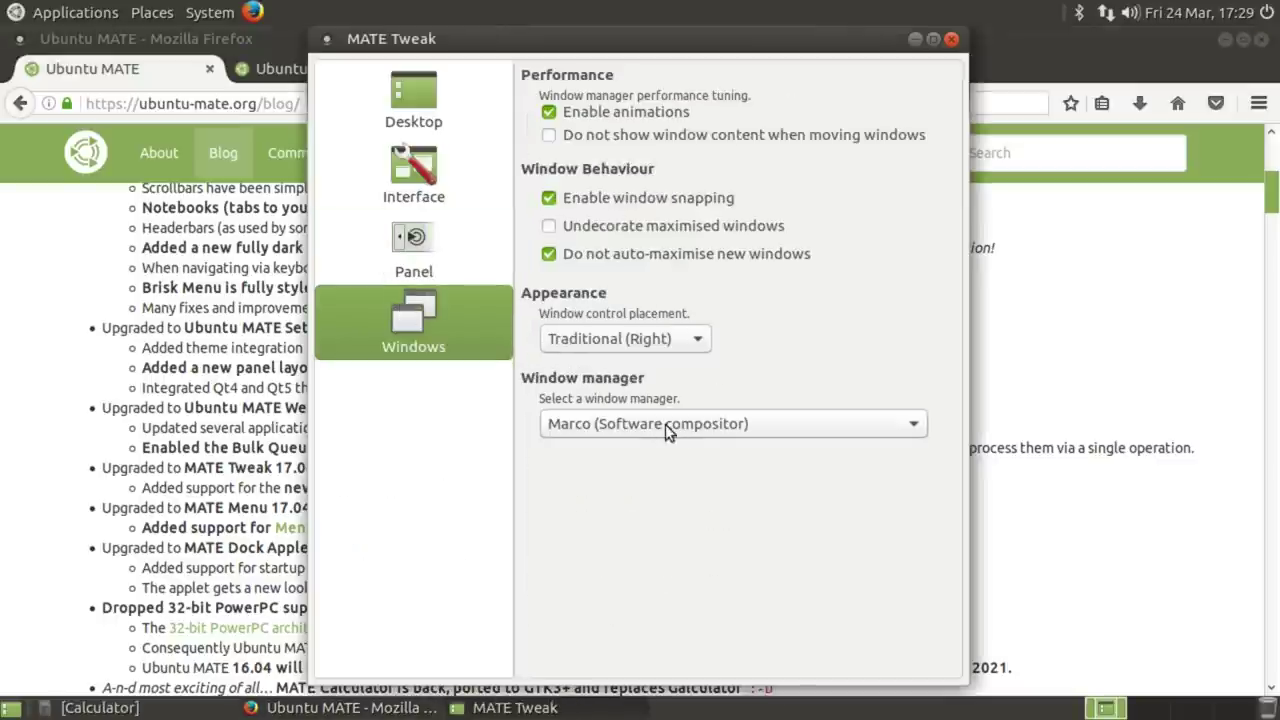
pyautogui.click(733, 432)
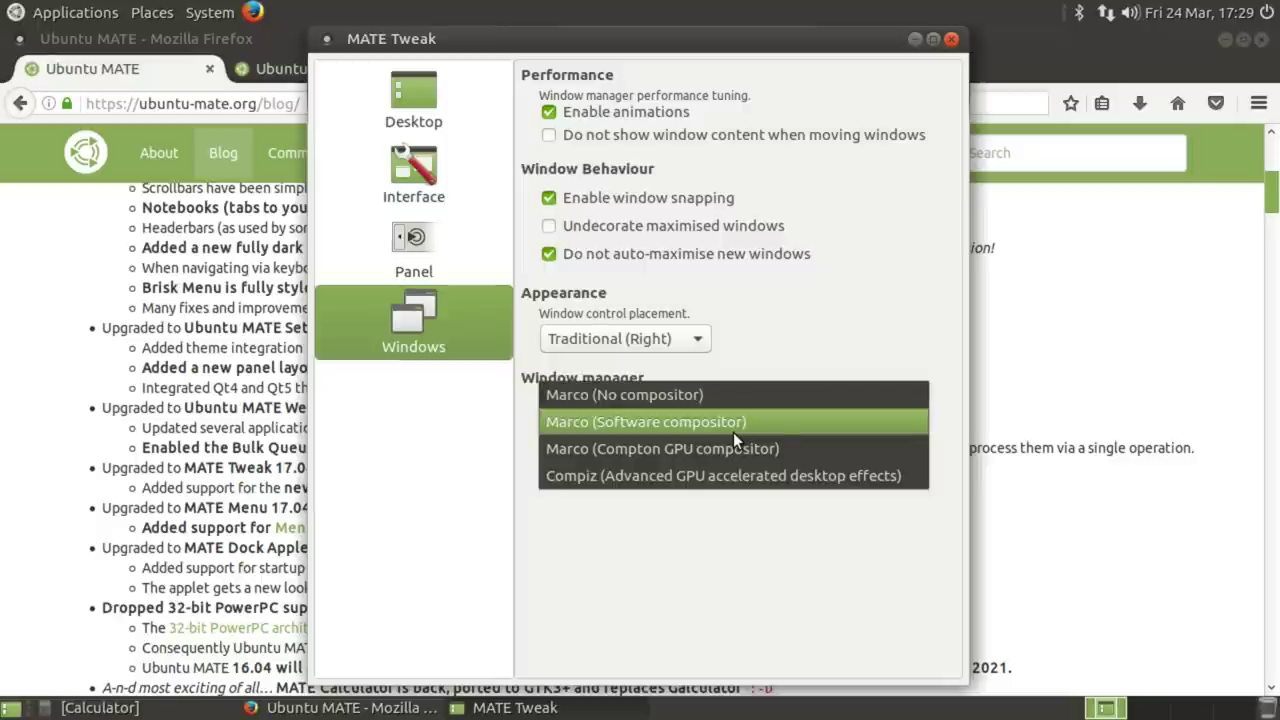
pyautogui.click(738, 424)
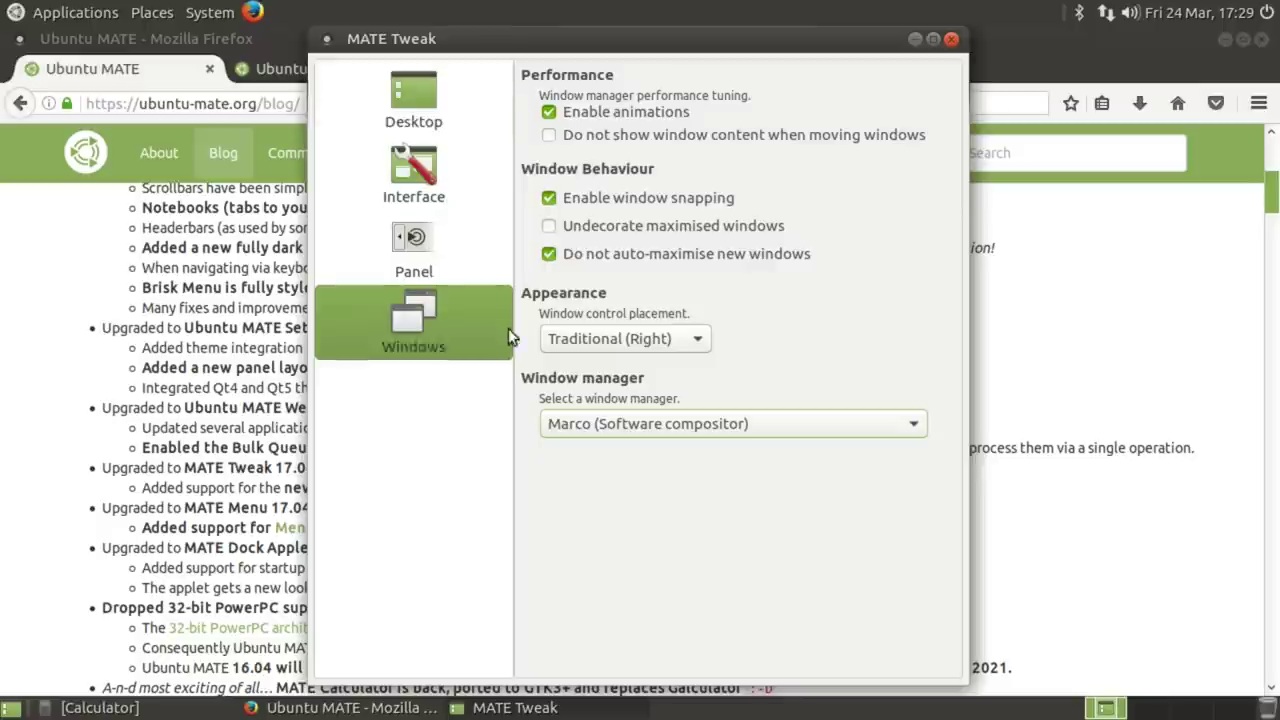
pyautogui.click(471, 111)
pyautogui.click(437, 320)
pyautogui.click(952, 39)
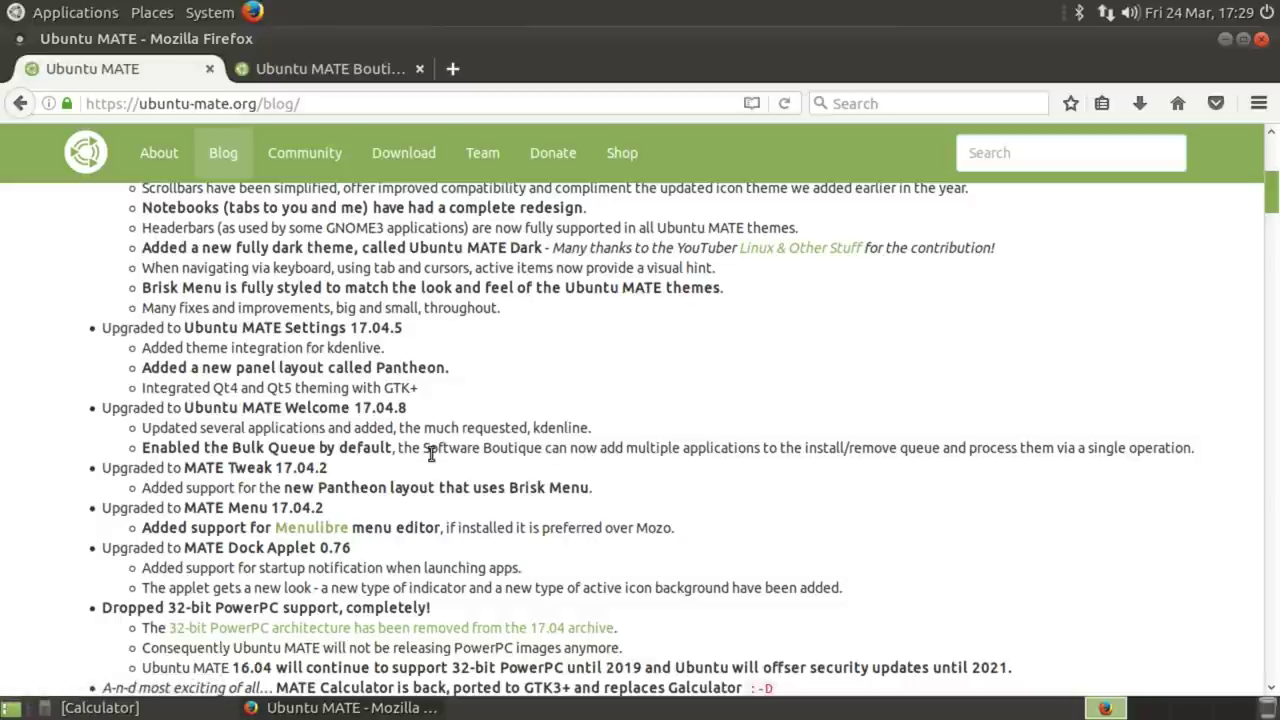
# Review the release notes back up to the changes since 17.04 Alpha 2, and minimise Firefox
pyautogui.scroll(-1, 431, 452)
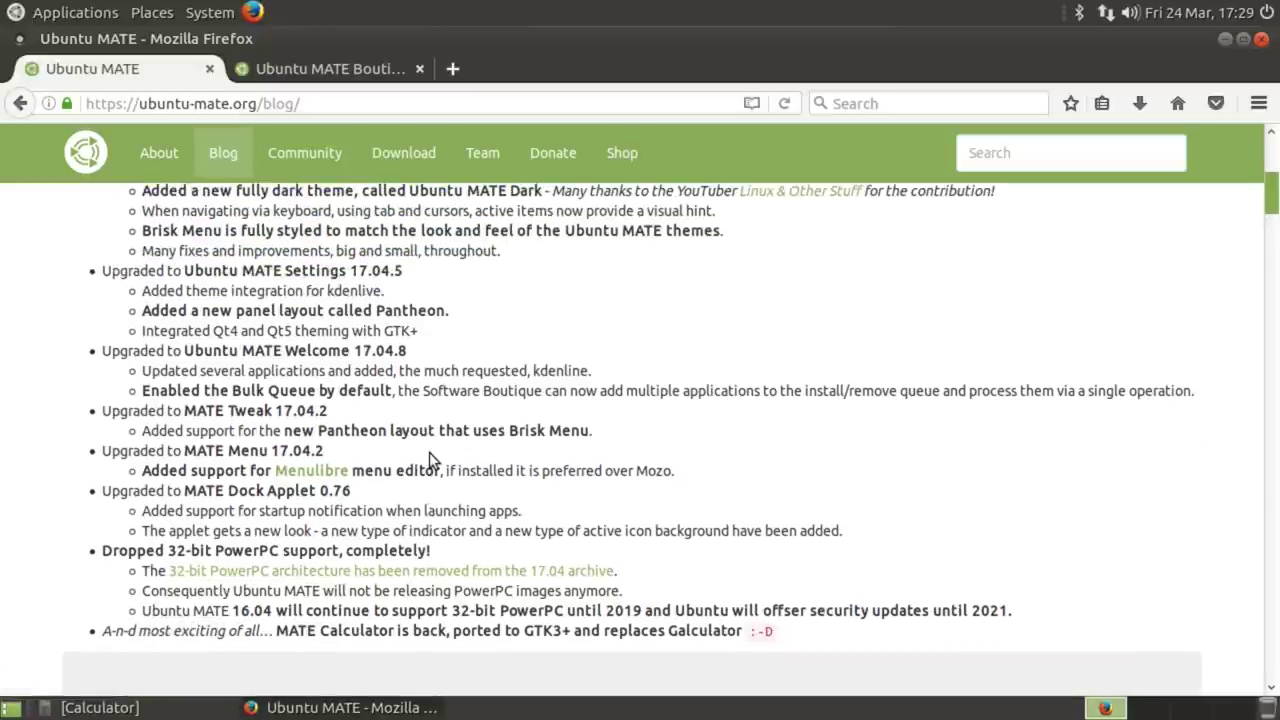
pyautogui.scroll(10, 429, 452)
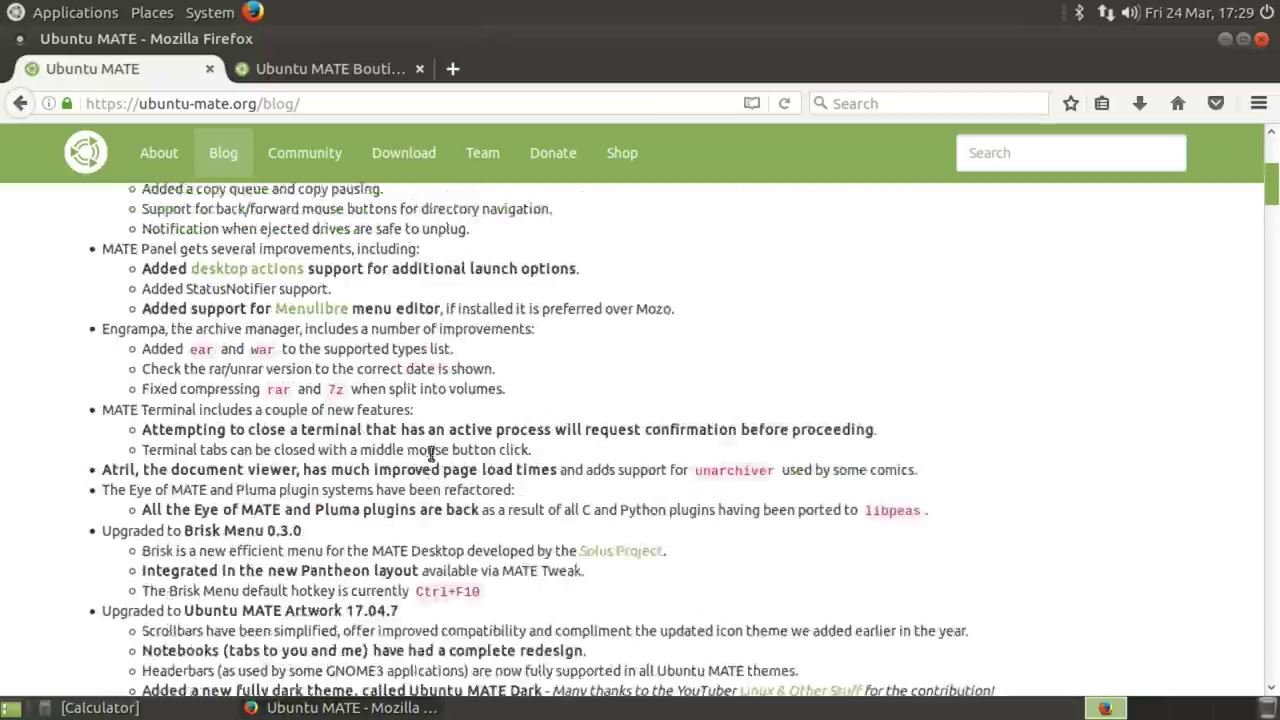
pyautogui.scroll(6, 431, 452)
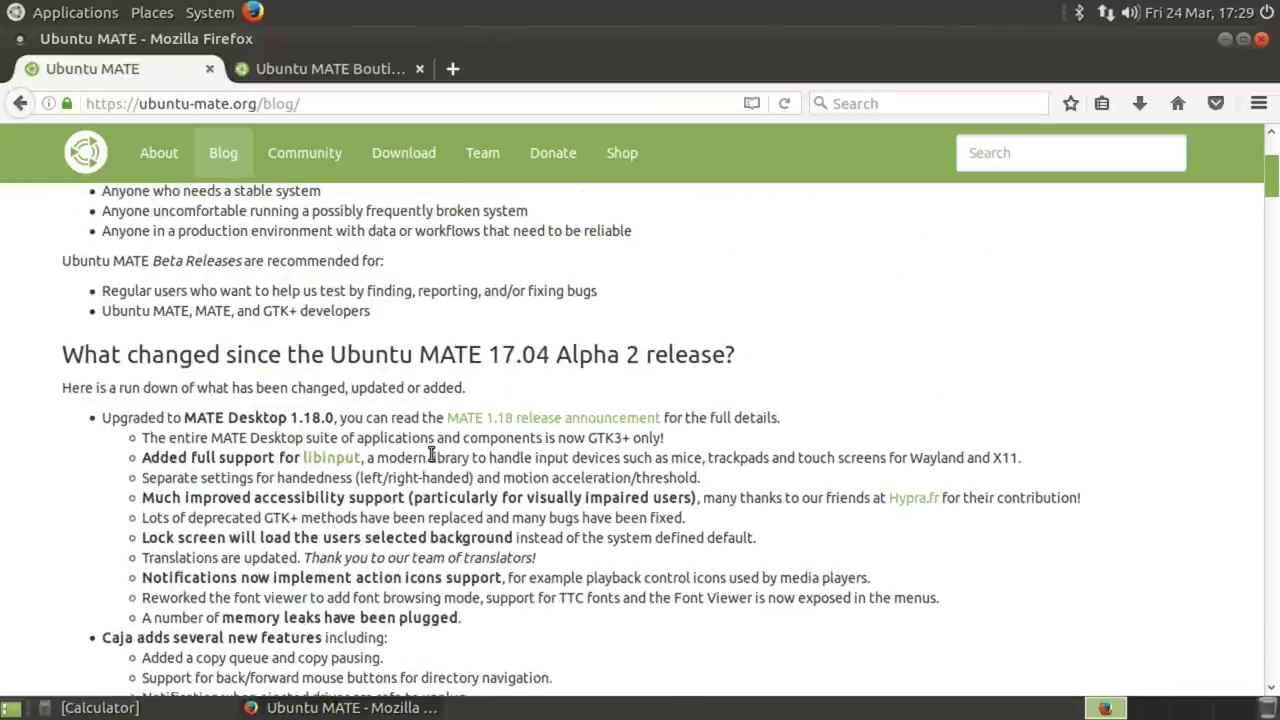
pyautogui.click(1228, 39)
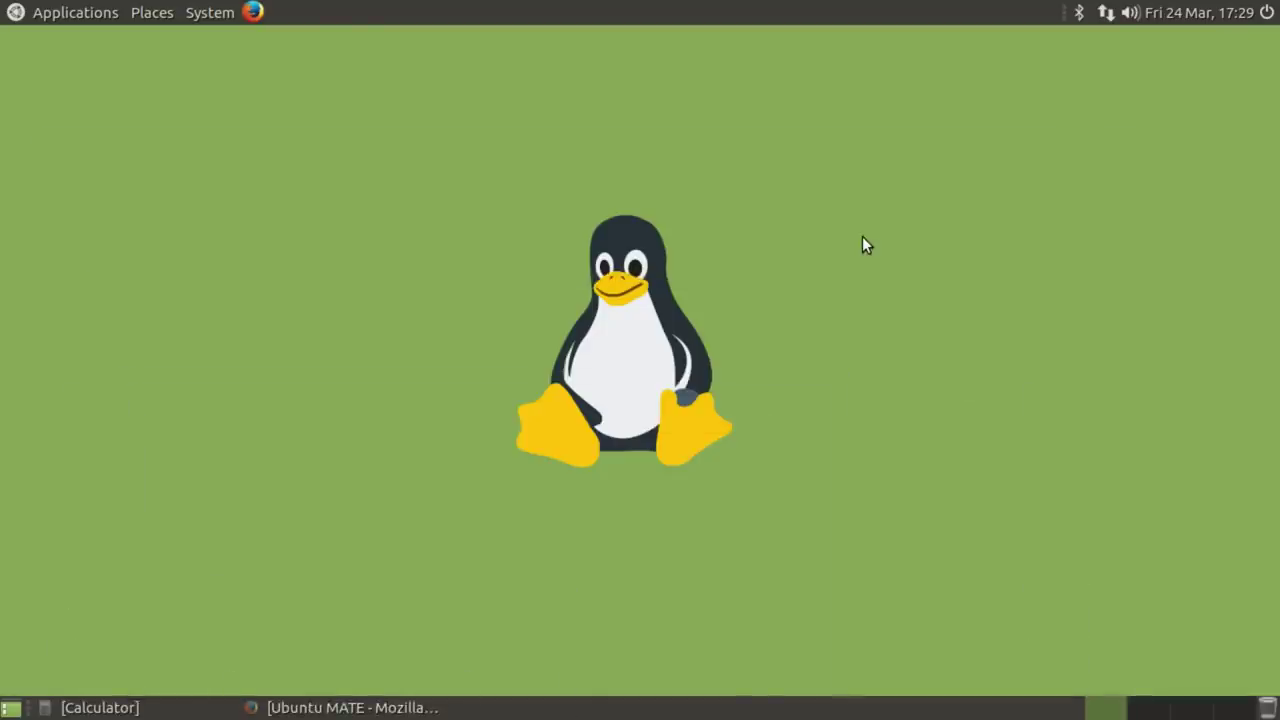